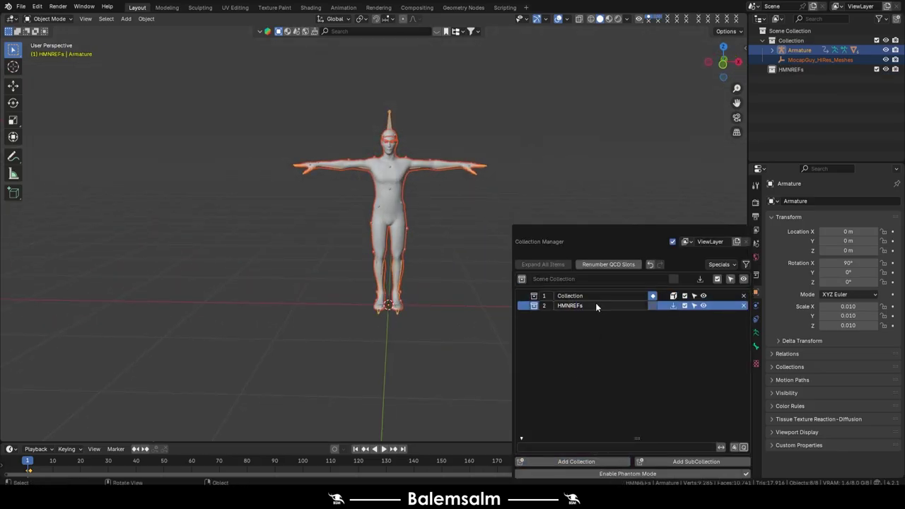
- Move the Armature and MocapGuy_HiRes_Meshes into the HMNREFs collection
{"action": "left_click", "coordinate": [673, 305]}
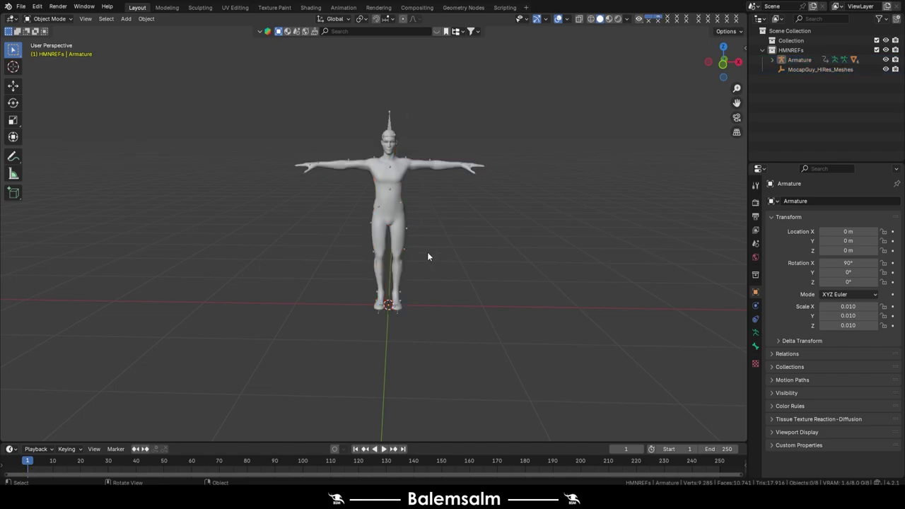
- Add a cube, shrink it, and place it beside the character's right hand
{"action": "key", "text": "grave"}
{"action": "left_click", "coordinate": [315, 176]}
{"action": "key", "text": "shift+a"}
{"action": "left_click", "coordinate": [424, 191]}
{"action": "key", "text": "Tab"}
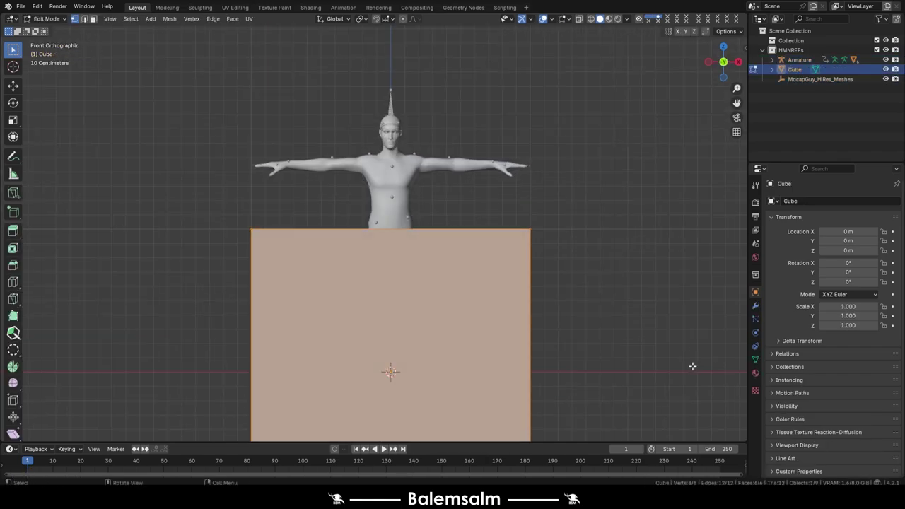
{"action": "key", "text": "s"}
{"action": "left_click", "coordinate": [417, 373]}
{"action": "key", "text": "g"}
{"action": "left_click", "coordinate": [448, 231]}
{"action": "scroll", "coordinate": [460, 230], "scroll_direction": "up", "scroll_amount": 6}
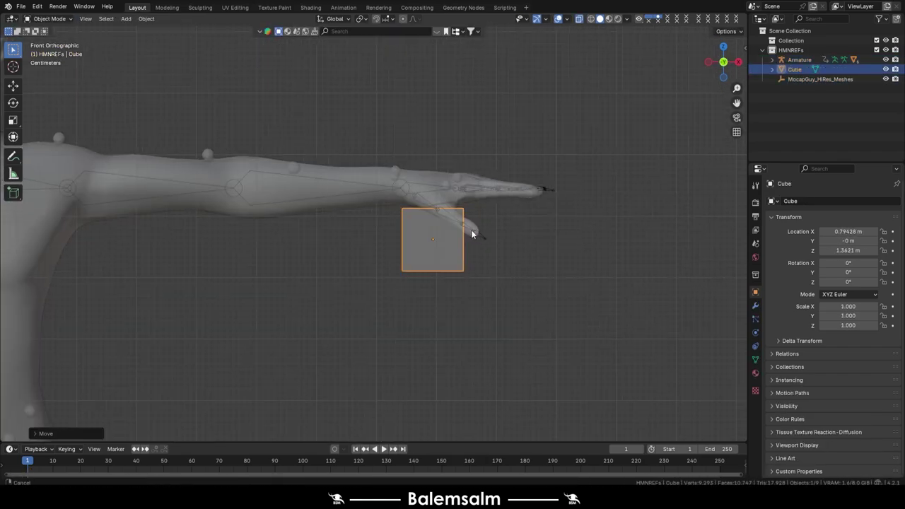
- Select the cube's right face and stretch it along X into a long box
{"action": "key", "text": "s"}
{"action": "left_click", "coordinate": [421, 290]}
{"action": "left_click_drag", "start_coordinate": [396, 213], "coordinate": [354, 339]}
{"action": "key", "text": "g"}
{"action": "key", "text": "x"}
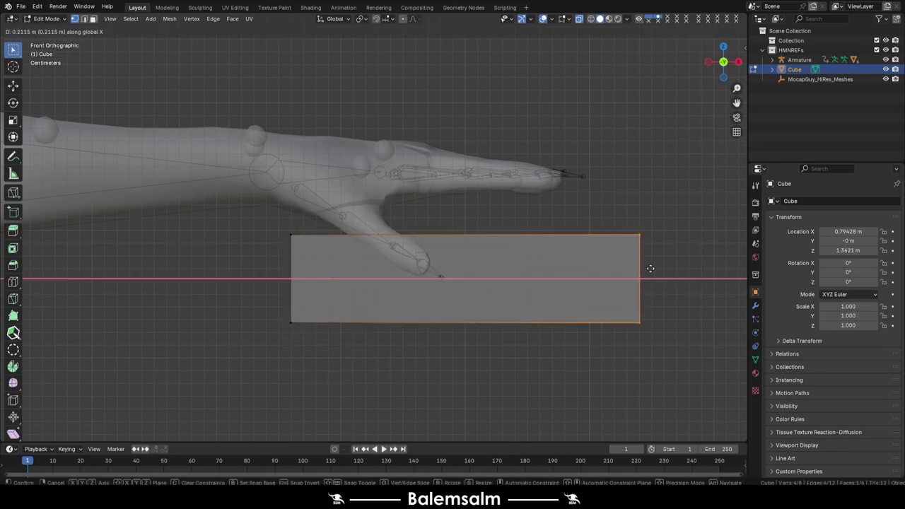
{"action": "left_click", "coordinate": [650, 267]}
{"action": "left_click_drag", "start_coordinate": [348, 193], "coordinate": [177, 413]}
- From the top view, move the box along Y to sit under the hand
{"action": "key", "text": "Tab"}
{"action": "key", "text": "g"}
{"action": "key", "text": "x"}
{"action": "key", "text": "Escape"}
{"action": "key", "text": "grave"}
{"action": "left_click", "coordinate": [418, 227]}
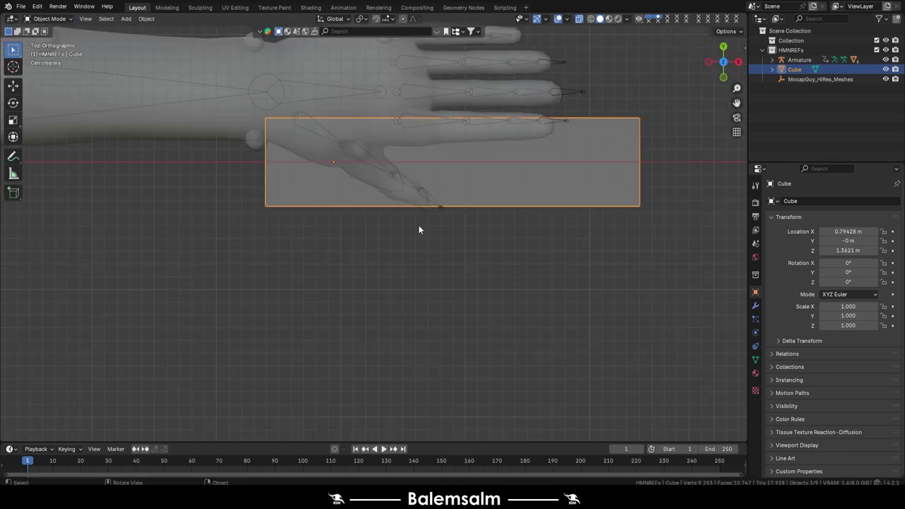
{"action": "key", "text": "g"}
{"action": "key", "text": "y"}
{"action": "left_click", "coordinate": [417, 145]}
- Flatten the box by scaling it along Y and Z
{"action": "key", "text": "ctrl+Tab"}
{"action": "left_click", "coordinate": [446, 196]}
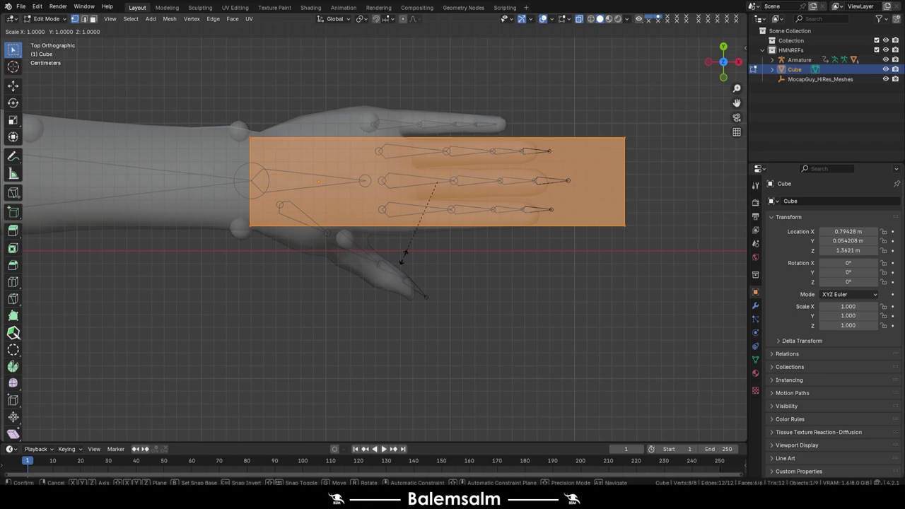
{"action": "key", "text": "s"}
{"action": "key", "text": "y"}
{"action": "key", "text": "grave"}
{"action": "left_click", "coordinate": [344, 273]}
{"action": "key", "text": "z"}
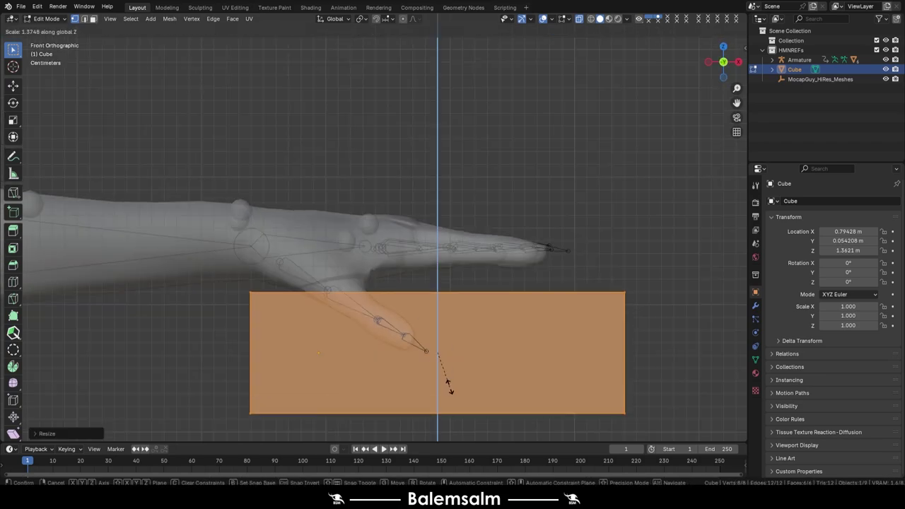
{"action": "left_click", "coordinate": [448, 385]}
{"action": "scroll", "coordinate": [564, 380], "scroll_direction": "down", "scroll_amount": 4}
- Lower the flat block along Z below the hand and create a waterbottle collection
{"action": "key", "text": "Tab"}
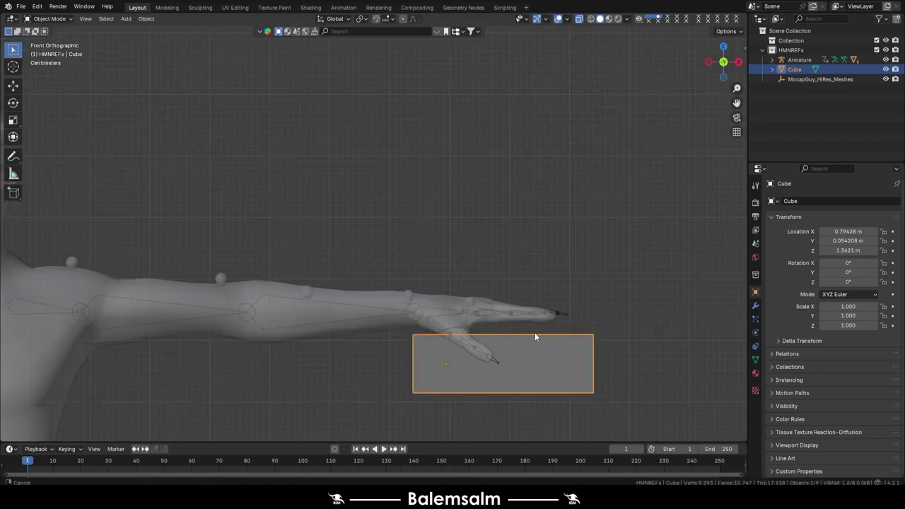
{"action": "key", "text": "g"}
{"action": "key", "text": "z"}
{"action": "left_click", "coordinate": [534, 316]}
{"action": "key", "text": "m"}
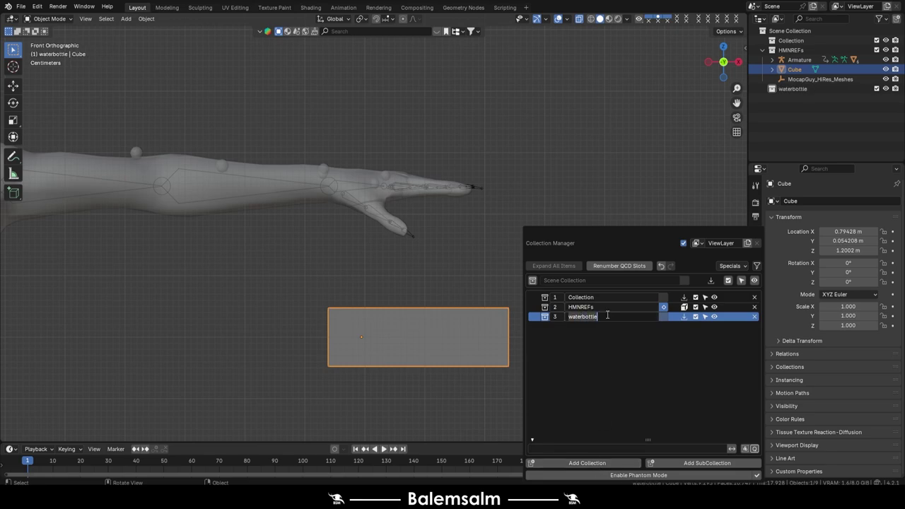
- Put the block in the waterbottle collection and duplicate it above the original
{"action": "left_click", "coordinate": [659, 317]}
{"action": "key", "text": "shift+d"}
{"action": "key", "text": "z"}
{"action": "left_click", "coordinate": [438, 226]}
{"action": "key", "text": "Tab"}
- Shift one face of the copy along X and narrow the copy along Y
{"action": "scroll", "coordinate": [438, 227], "scroll_direction": "up", "scroll_amount": 2}
{"action": "left_click", "coordinate": [521, 241]}
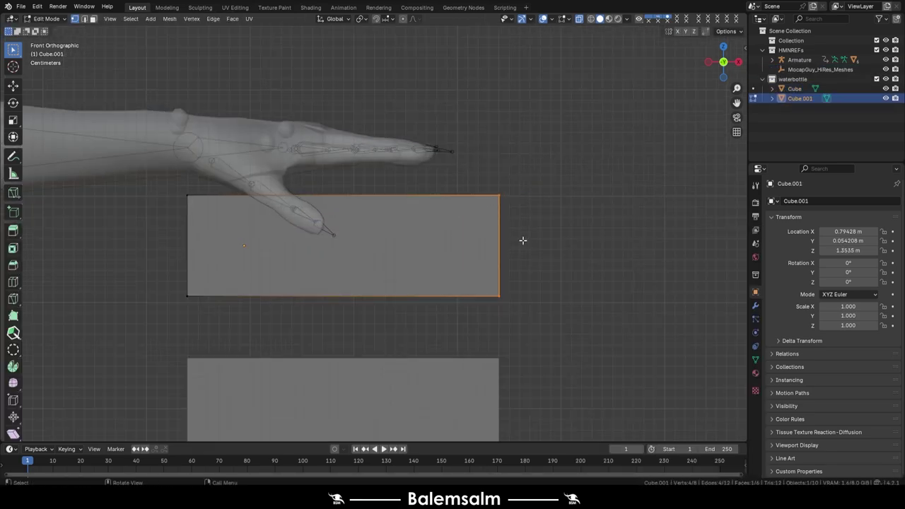
{"action": "key", "text": "g"}
{"action": "key", "text": "x"}
{"action": "key", "text": "grave"}
{"action": "left_click", "coordinate": [388, 204]}
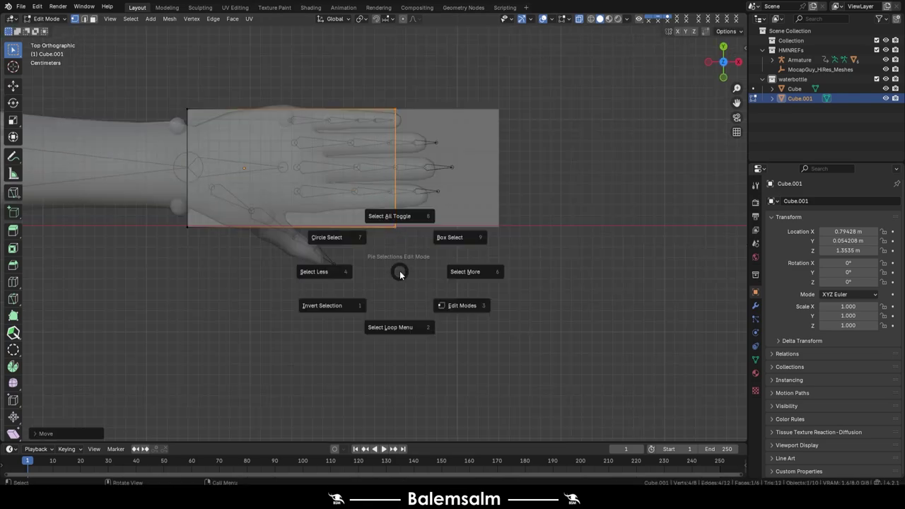
{"action": "key", "text": "a"}
{"action": "key", "text": "s"}
{"action": "key", "text": "y"}
{"action": "left_click", "coordinate": [421, 293]}
- Reduce the copy's height along Z and shorten its length along X
{"action": "key", "text": "KP_1"}
{"action": "key", "text": "s"}
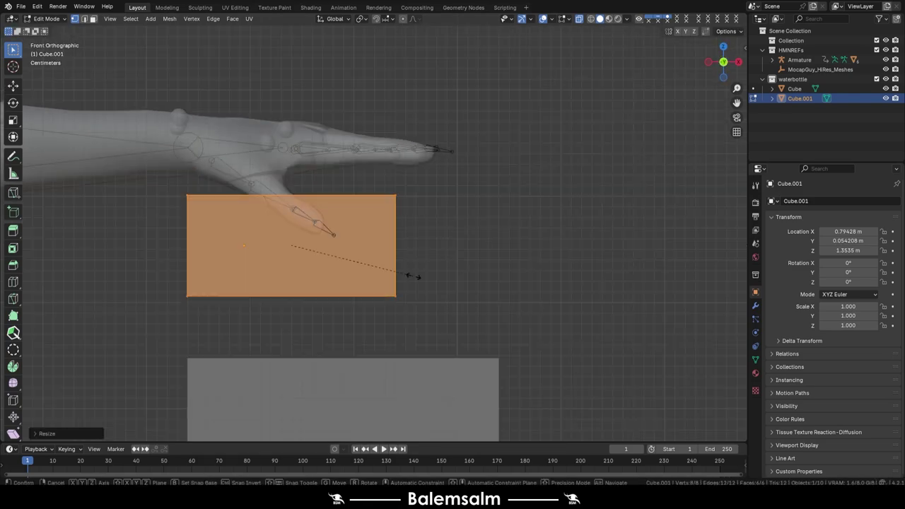
{"action": "key", "text": "z"}
{"action": "left_click", "coordinate": [425, 295]}
{"action": "scroll", "coordinate": [419, 288], "scroll_direction": "down", "scroll_amount": 8}
{"action": "scroll", "coordinate": [419, 287], "scroll_direction": "up", "scroll_amount": 10}
{"action": "scroll", "coordinate": [384, 238], "scroll_direction": "down", "scroll_amount": 7}
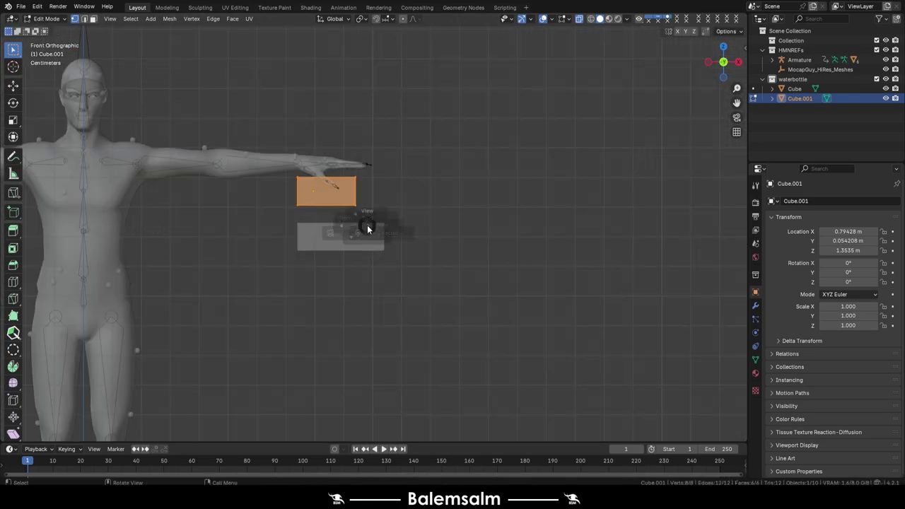
{"action": "key", "text": "KP_7"}
{"action": "scroll", "coordinate": [365, 226], "scroll_direction": "up", "scroll_amount": 6}
{"action": "key", "text": "s"}
{"action": "key", "text": "x"}
{"action": "left_click", "coordinate": [339, 259]}
- Lower the copy below the first block and move it into a new energydrink collection
{"action": "key", "text": "KP_1"}
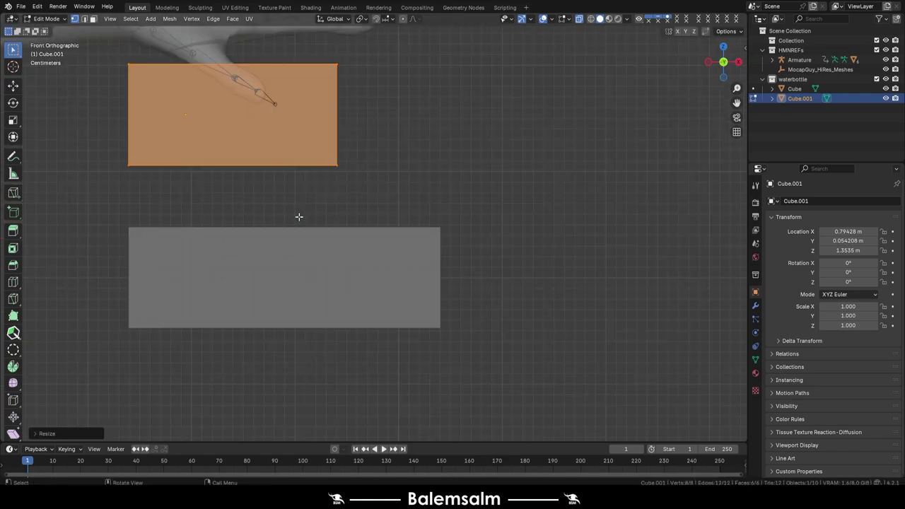
{"action": "scroll", "coordinate": [340, 250], "scroll_direction": "down", "scroll_amount": 4}
{"action": "scroll", "coordinate": [332, 233], "scroll_direction": "up", "scroll_amount": 4}
{"action": "key", "text": "Tab"}
{"action": "key", "text": "g"}
{"action": "key", "text": "z"}
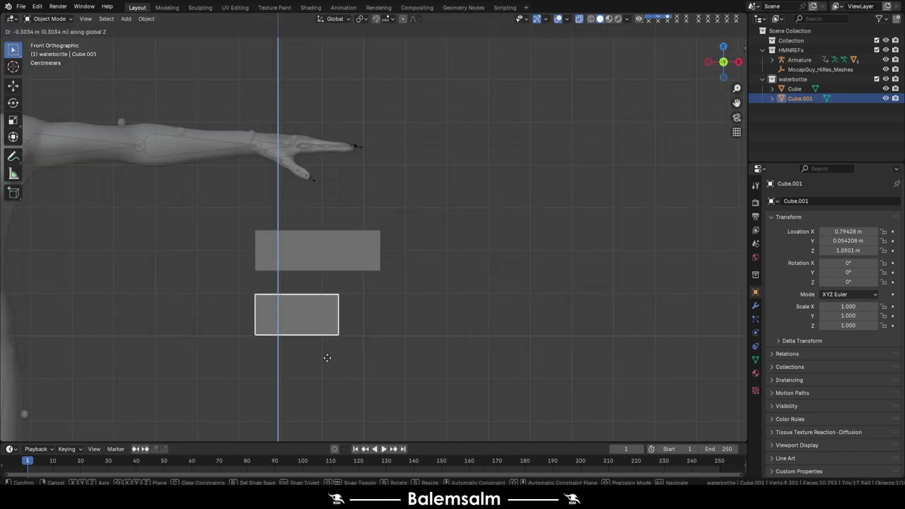
{"action": "left_click", "coordinate": [327, 358]}
{"action": "key", "text": "m"}
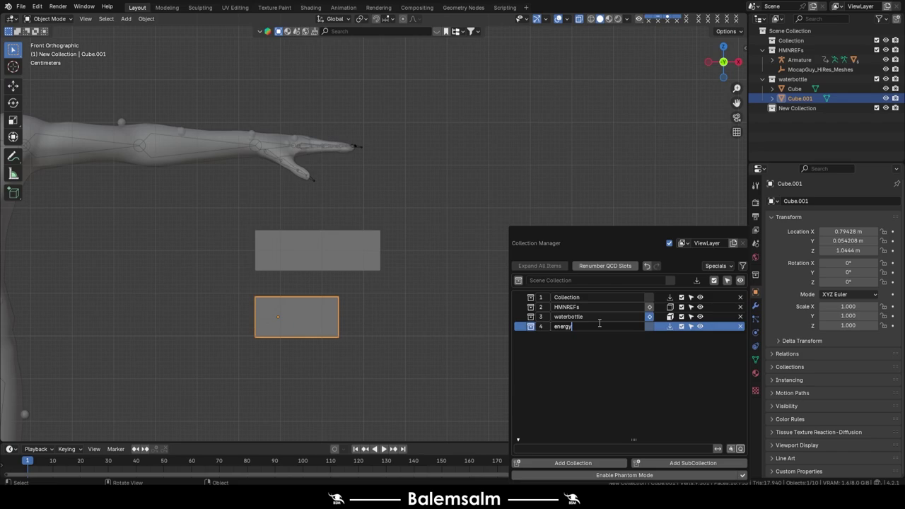
{"action": "left_click", "coordinate": [669, 326]}
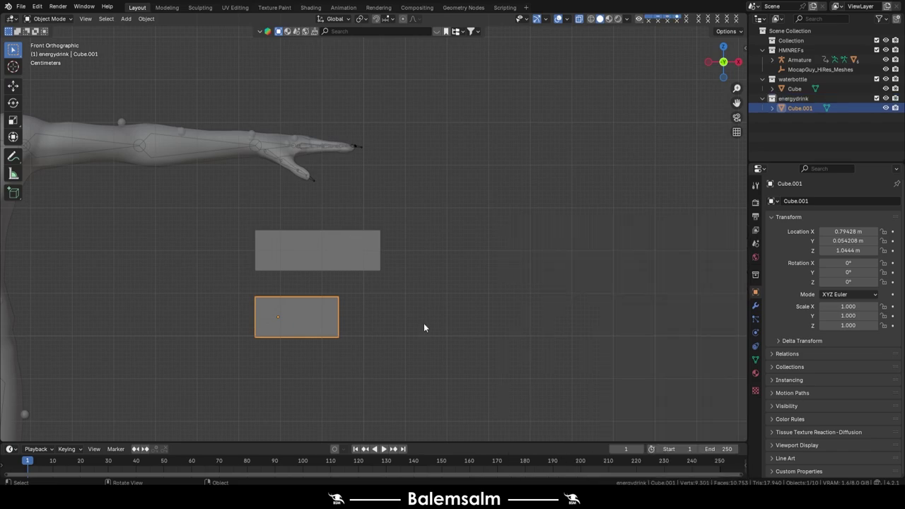
{"action": "mouse_move", "coordinate": [421, 343]}
{"action": "middle_mouse_down"}
{"action": "mouse_move", "coordinate": [367, 335]}
{"action": "mouse_move", "coordinate": [385, 344]}
{"action": "mouse_move", "coordinate": [324, 127]}
{"action": "middle_mouse_up"}
- Reset both blocks to the world origin and exclude the HMNREFs collection
{"action": "scroll", "coordinate": [347, 148], "scroll_direction": "down", "scroll_amount": 3}
{"action": "left_click", "coordinate": [366, 162]}
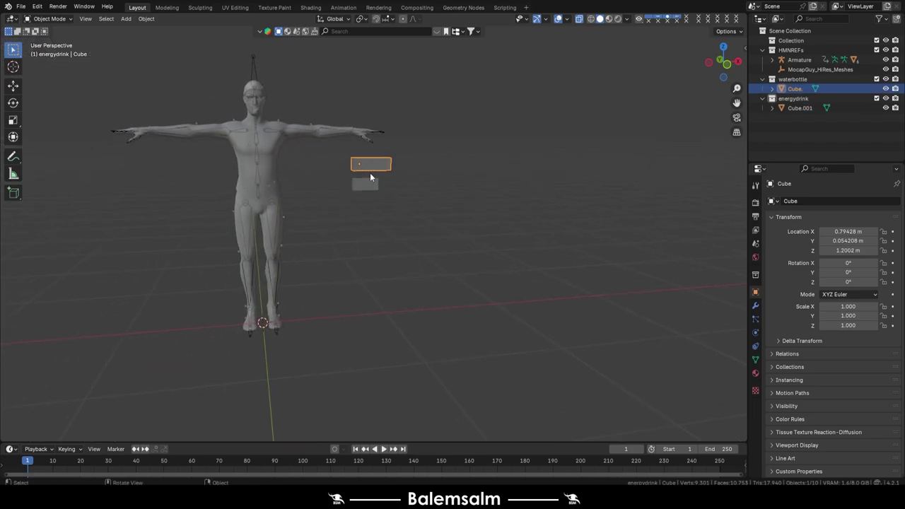
{"action": "scroll", "coordinate": [370, 172], "scroll_direction": "up", "scroll_amount": 2}
{"action": "left_click", "coordinate": [364, 184], "text": "shift"}
{"action": "key", "text": "alt+g"}
{"action": "key", "text": "alt+a"}
{"action": "left_click", "coordinate": [877, 49]}
- Stand both blocks upright with a 90° rotation around Y in front view
{"action": "key", "text": "grave"}
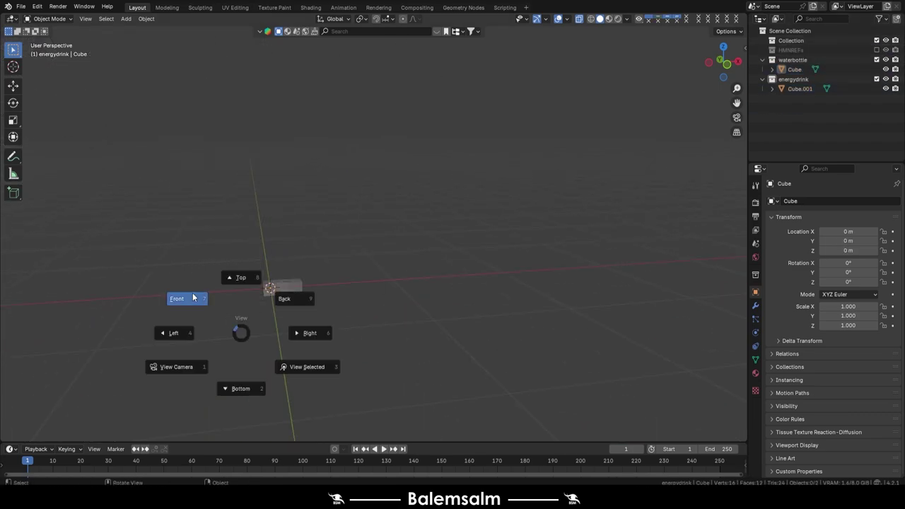
{"action": "left_click", "coordinate": [178, 297]}
{"action": "key", "text": "a"}
{"action": "key", "text": "r"}
{"action": "key", "text": "y"}
{"action": "key", "text": "9"}
{"action": "key", "text": "0"}
- Move the blocks along Z so their base sits at ground level, with snapping enabled for rotation
{"action": "key", "text": "Return"}
{"action": "key", "text": "g"}
{"action": "key", "text": "z"}
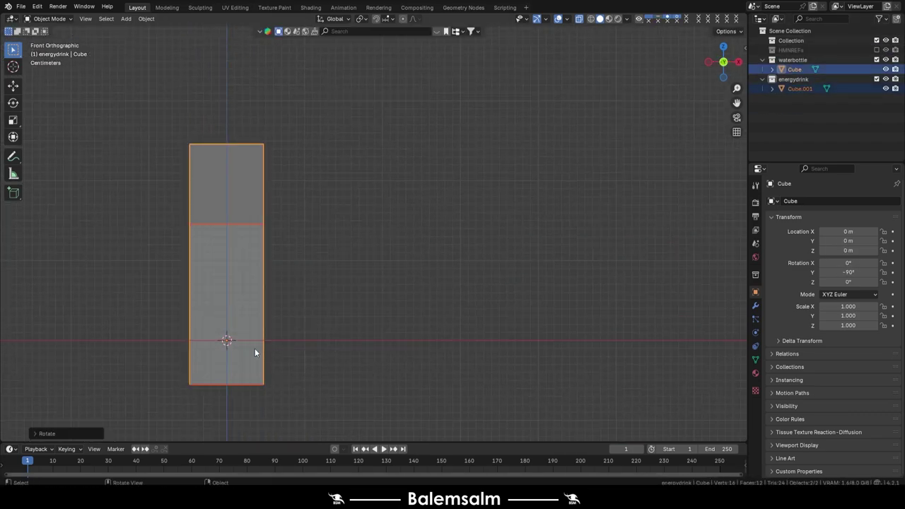
{"action": "left_click", "coordinate": [253, 332]}
{"action": "left_click", "coordinate": [385, 19]}
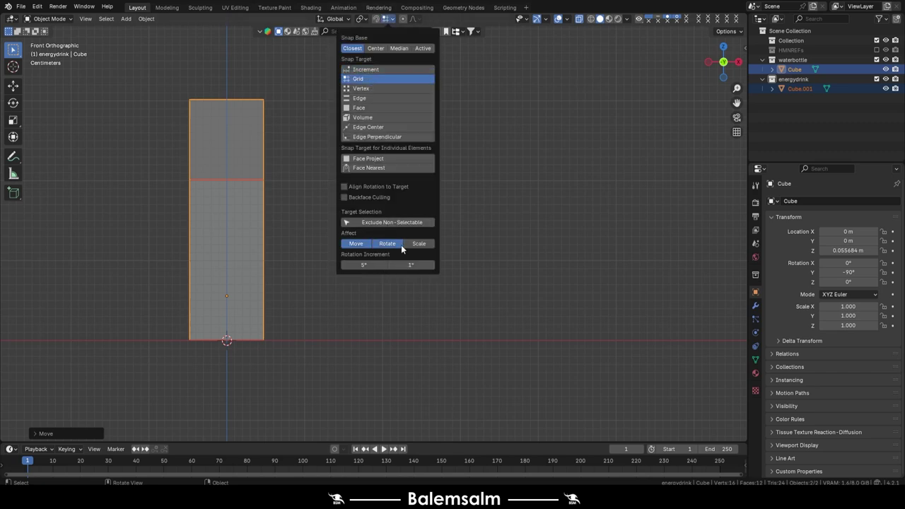
{"action": "key", "text": "alt+g"}
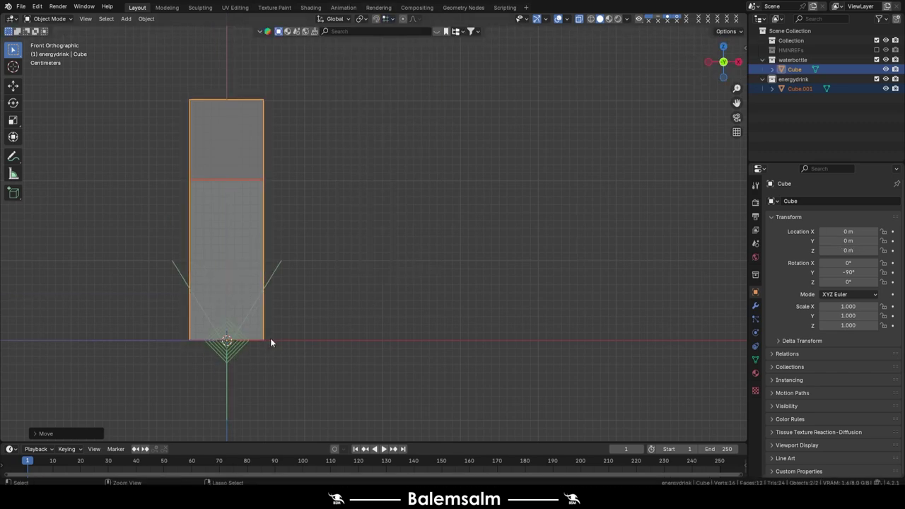
- Hide the energydrink collection and select the waterbottle block in front view
{"action": "left_click_drag", "start_coordinate": [717, 76], "coordinate": [257, 290]}
{"action": "left_click", "coordinate": [257, 291]}
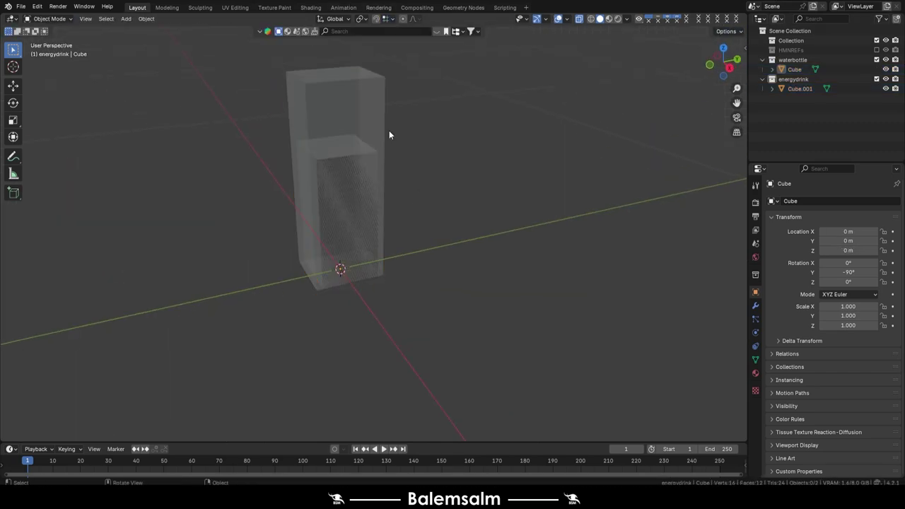
{"action": "left_click", "coordinate": [886, 79]}
{"action": "key", "text": "KP_1"}
{"action": "key", "text": "a"}
- Set the waterbottle block's Viewport Display to Wire and frame it in front view
{"action": "left_click", "coordinate": [800, 447]}
{"action": "scroll", "coordinate": [814, 446], "scroll_direction": "down", "scroll_amount": 3}
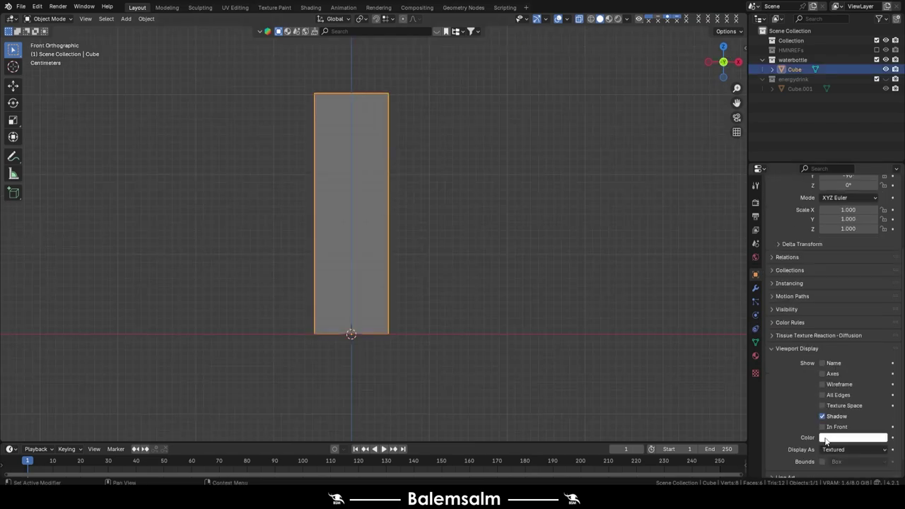
{"action": "left_click", "coordinate": [834, 417]}
{"action": "left_click", "coordinate": [411, 277]}
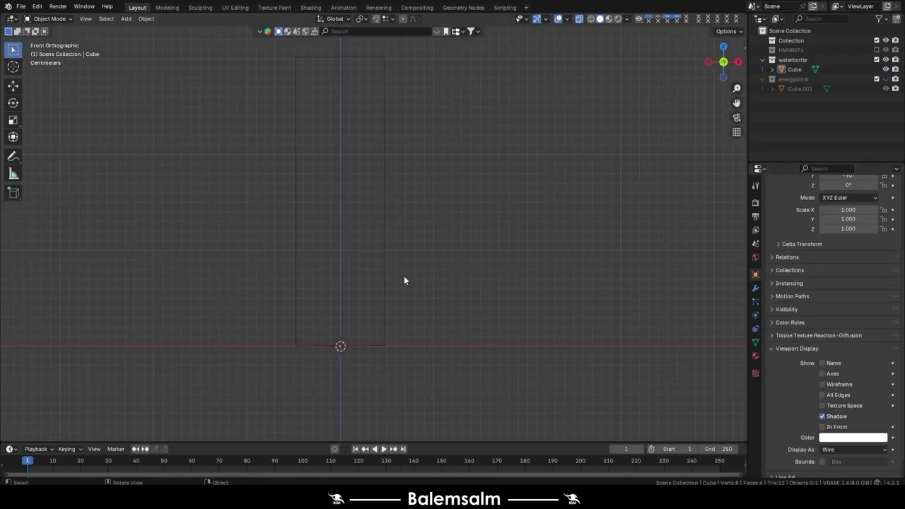
{"action": "scroll", "coordinate": [369, 254], "scroll_direction": "down", "scroll_amount": 4}
{"action": "middle_click_drag", "start_coordinate": [370, 254], "coordinate": [521, 293]}
{"action": "key", "text": "KP_1"}
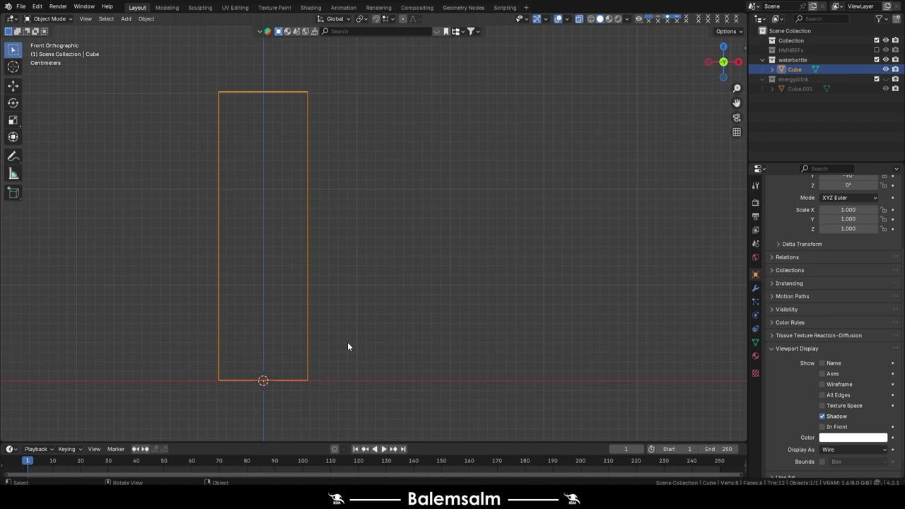
{"action": "left_click", "coordinate": [349, 298]}
{"action": "middle_click_drag", "start_coordinate": [349, 298], "coordinate": [420, 288], "text": "shift"}
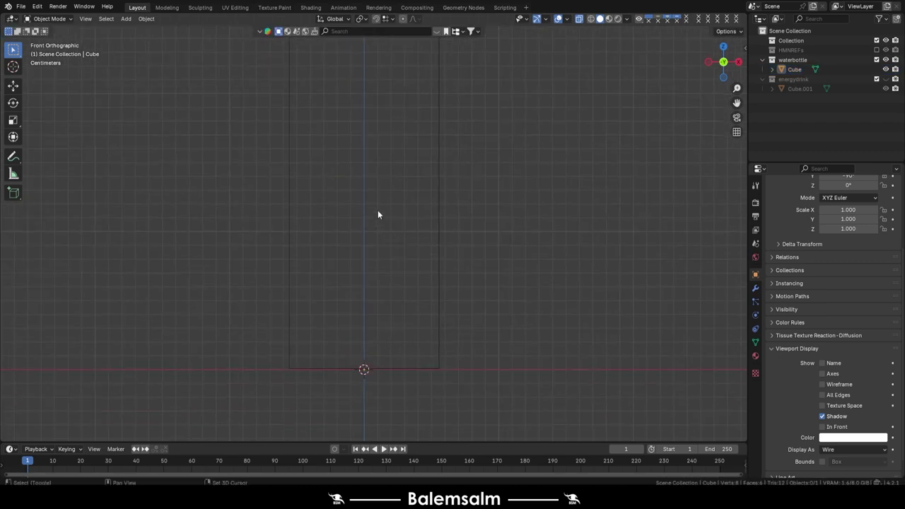
{"action": "key", "text": "shift+a"}
- Add a plane, merge it into a single vertex, and place it at the block's bottom edge
{"action": "left_click", "coordinate": [414, 211]}
{"action": "key", "text": "Tab"}
{"action": "key", "text": "m"}
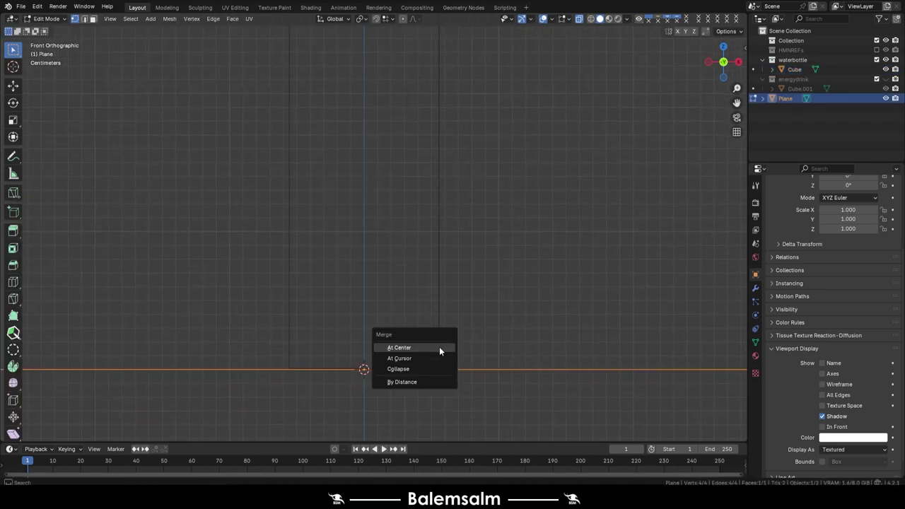
{"action": "left_click", "coordinate": [439, 347]}
{"action": "scroll", "coordinate": [408, 314], "scroll_direction": "up", "scroll_amount": 6}
{"action": "key", "text": "g"}
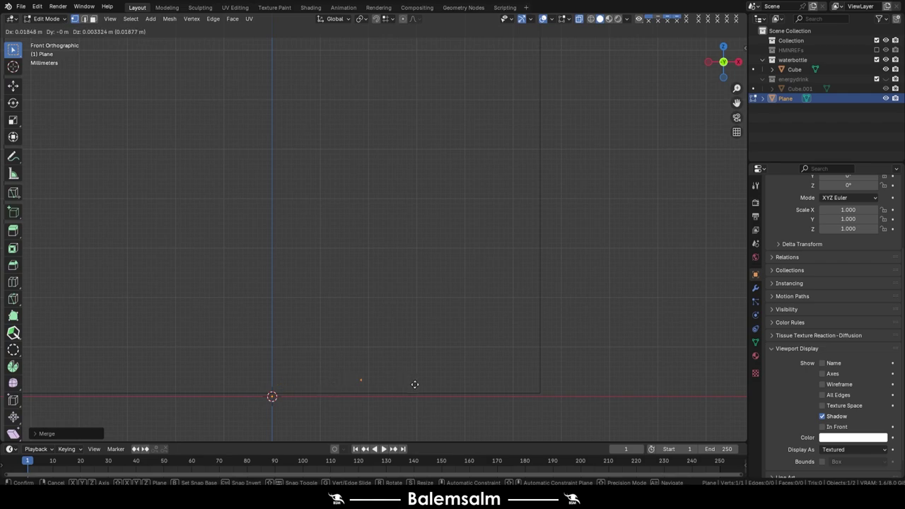
{"action": "left_click", "coordinate": [464, 395]}
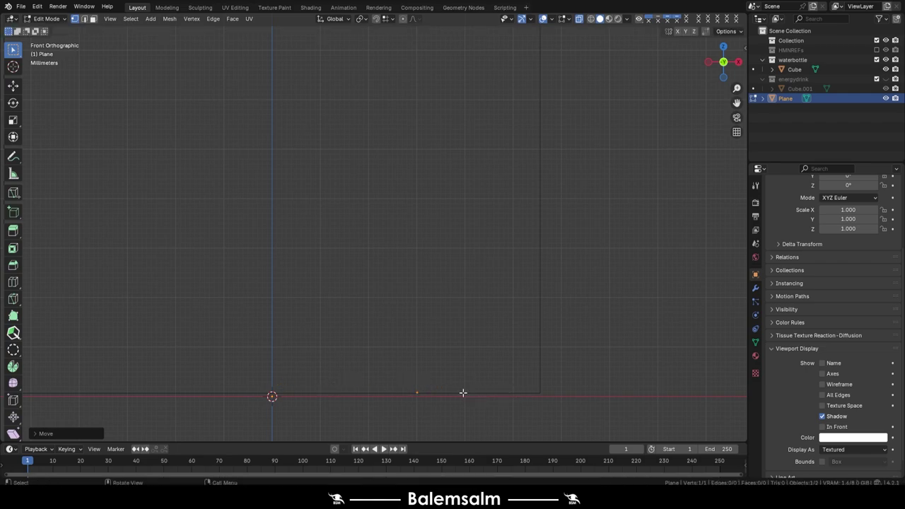
- Extrude the vertex upward several times to trace the bottle's side profile
{"action": "key", "text": "e"}
{"action": "left_click", "coordinate": [499, 209]}
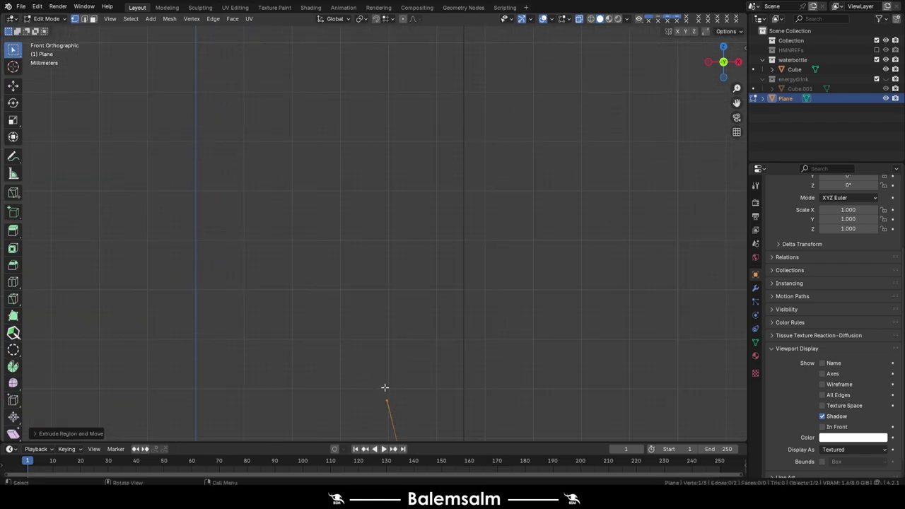
{"action": "key", "text": "e"}
{"action": "key", "text": "z"}
{"action": "left_click", "coordinate": [386, 335]}
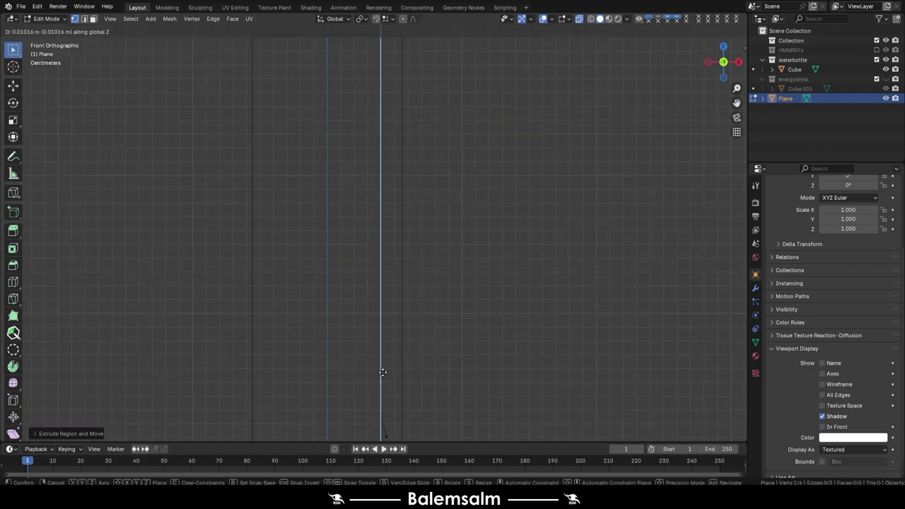
{"action": "middle_click_drag", "start_coordinate": [384, 378], "coordinate": [382, 275], "text": "shift"}
{"action": "key", "text": "e"}
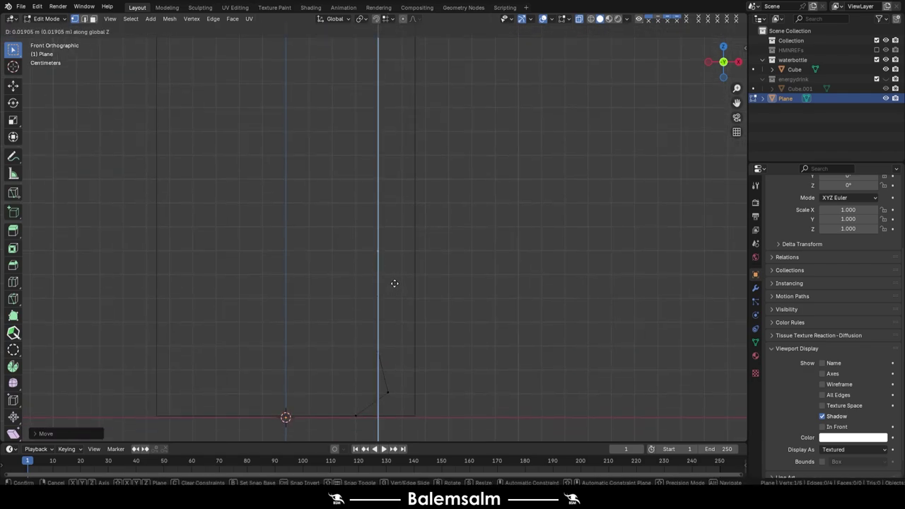
{"action": "left_click", "coordinate": [395, 283]}
{"action": "scroll", "coordinate": [409, 212], "scroll_direction": "down", "scroll_amount": 5}
{"action": "middle_click_drag", "start_coordinate": [409, 213], "coordinate": [411, 373], "text": "shift"}
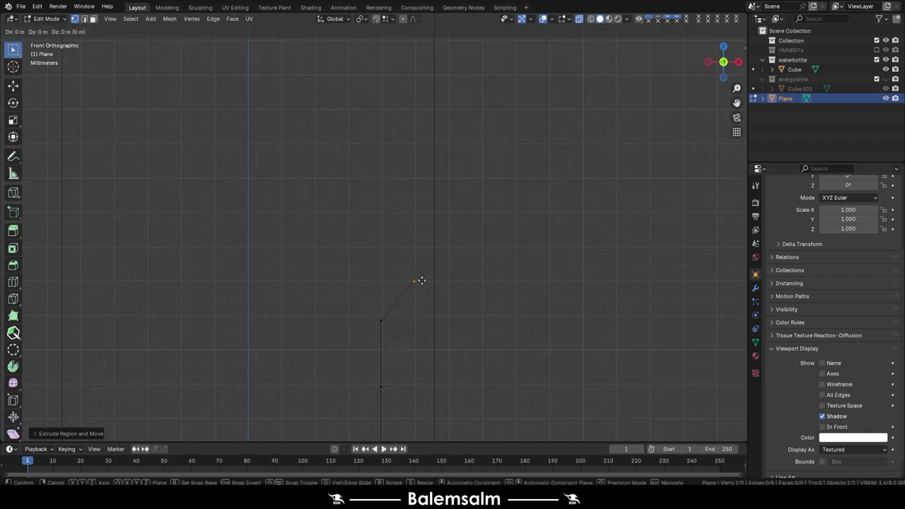
{"action": "left_click", "coordinate": [390, 244]}
- Extrude further profile vertices at the top, angling them in toward the central axis
{"action": "key", "text": "e"}
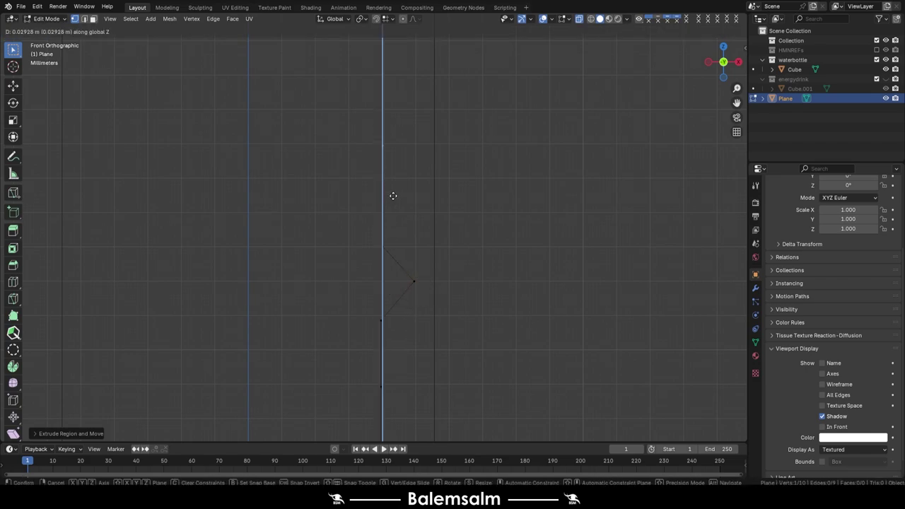
{"action": "left_click", "coordinate": [393, 160]}
{"action": "scroll", "coordinate": [372, 307], "scroll_direction": "down", "scroll_amount": 5}
{"action": "key", "text": "e"}
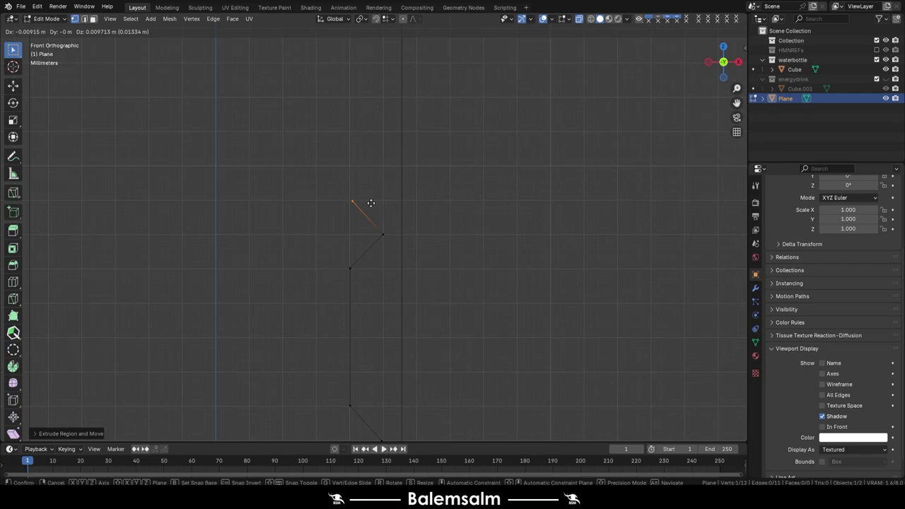
{"action": "left_click", "coordinate": [371, 215]}
{"action": "scroll", "coordinate": [371, 214], "scroll_direction": "up", "scroll_amount": 5}
{"action": "key", "text": "e"}
{"action": "left_click", "coordinate": [353, 177]}
- Extrude a vertex toward the neck, then subdivide the shoulder edge and curve it with proportional editing
{"action": "key", "text": "e"}
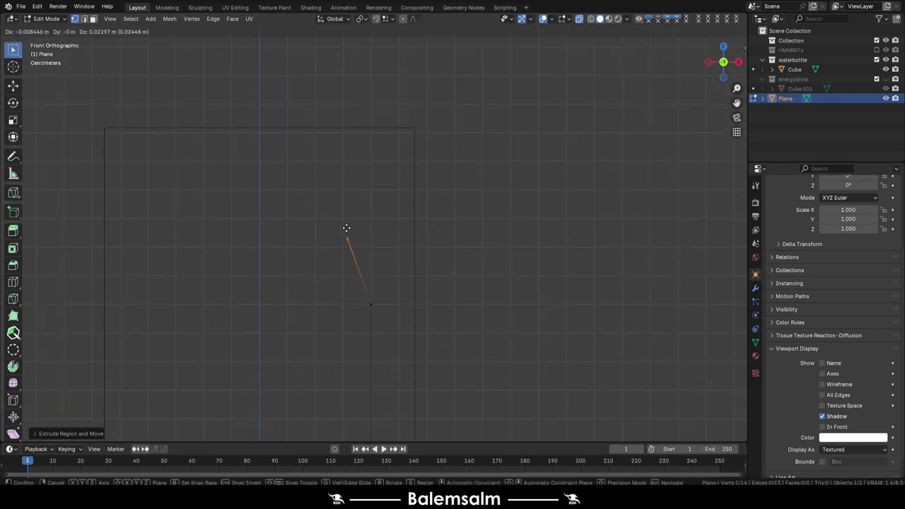
{"action": "right_click", "coordinate": [314, 180]}
{"action": "left_click", "coordinate": [331, 297]}
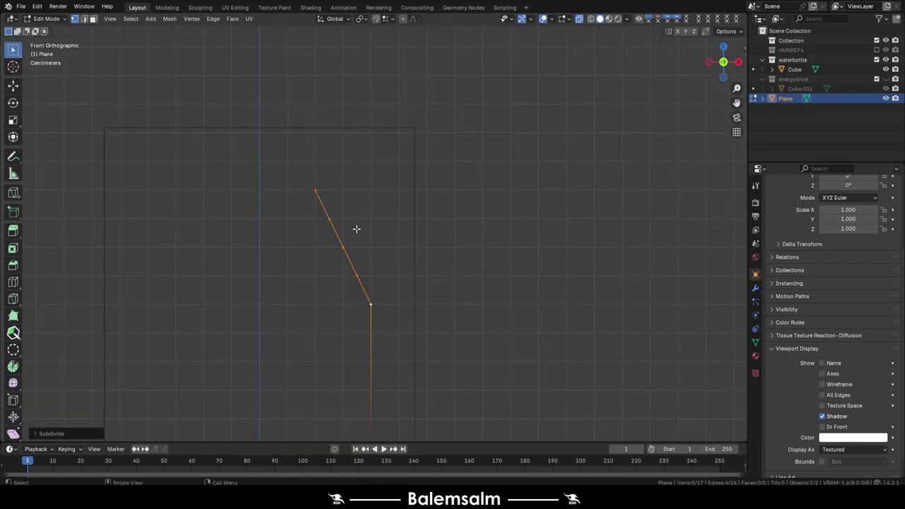
{"action": "key", "text": "shift+o"}
{"action": "left_click", "coordinate": [282, 261]}
{"action": "key", "text": "g"}
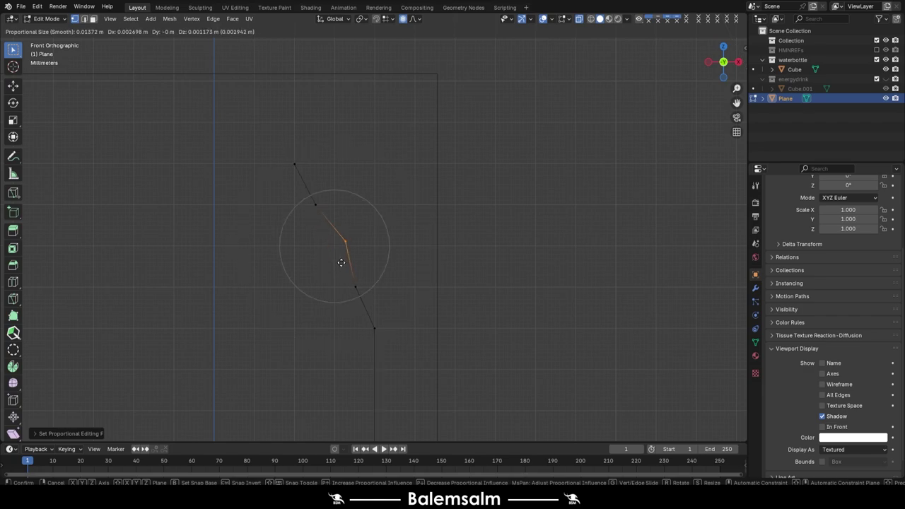
{"action": "left_click", "coordinate": [343, 255]}
- Bevel the vertex at the bump's point into a rounded curve
{"action": "scroll", "coordinate": [352, 253], "scroll_direction": "down", "scroll_amount": 2}
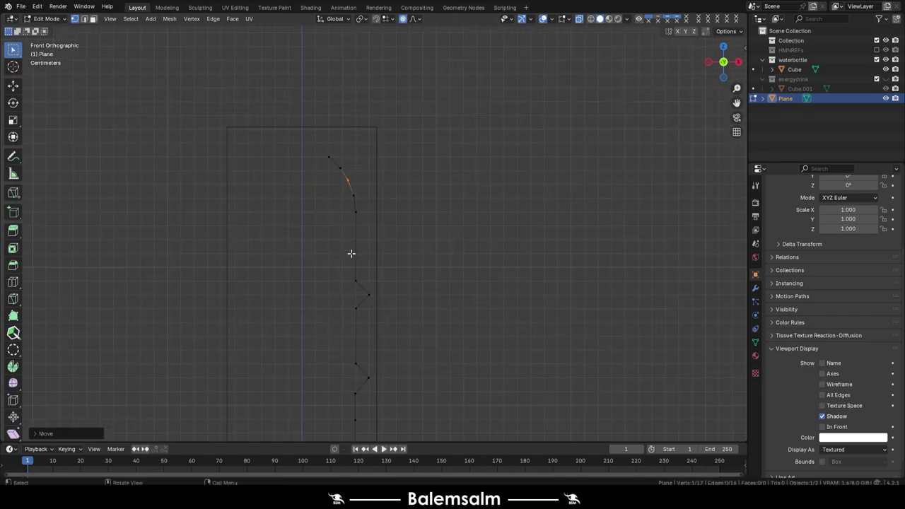
{"action": "left_click_drag", "start_coordinate": [361, 276], "coordinate": [360, 276]}
{"action": "key", "text": "ctrl+shift+b"}
{"action": "scroll", "coordinate": [383, 312], "scroll_direction": "down", "scroll_amount": 2}
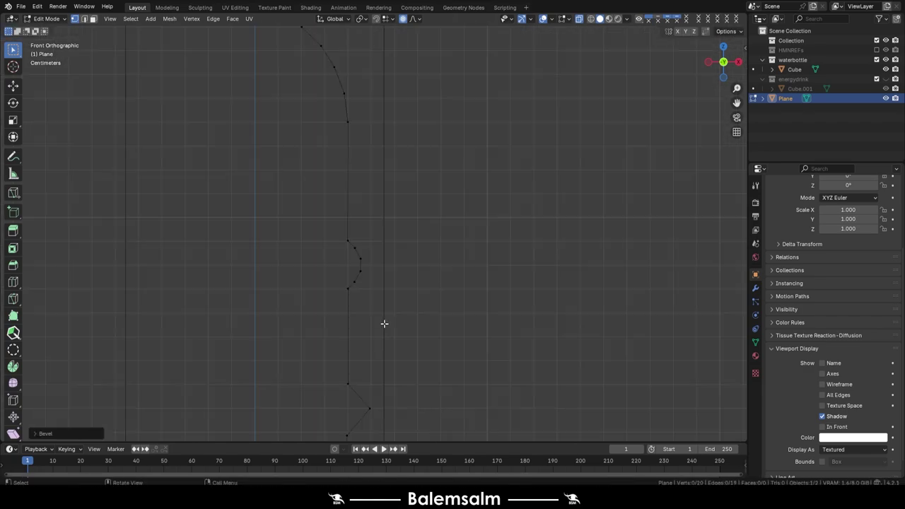
{"action": "left_click", "coordinate": [389, 319]}
- Push the side vertices outward along X to form a row of zigzag bumps
{"action": "scroll", "coordinate": [386, 319], "scroll_direction": "down", "scroll_amount": 3}
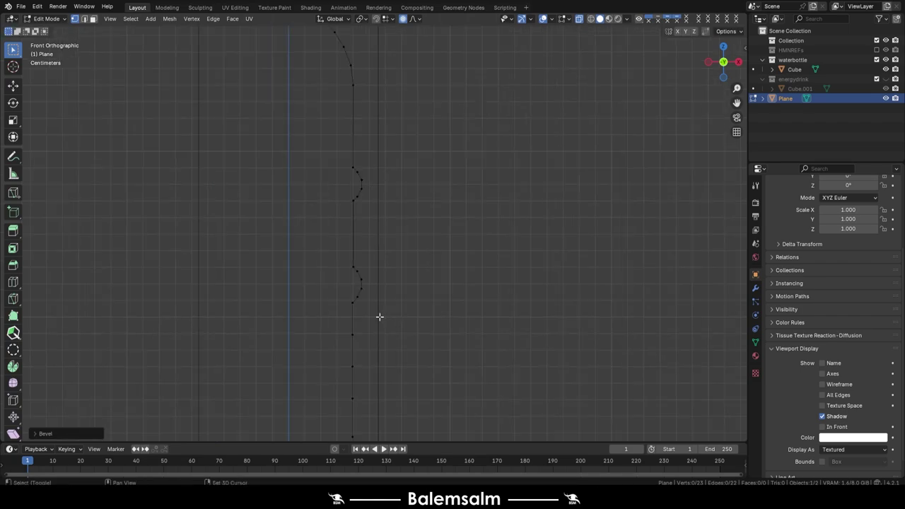
{"action": "left_click_drag", "start_coordinate": [320, 82], "coordinate": [289, 332]}
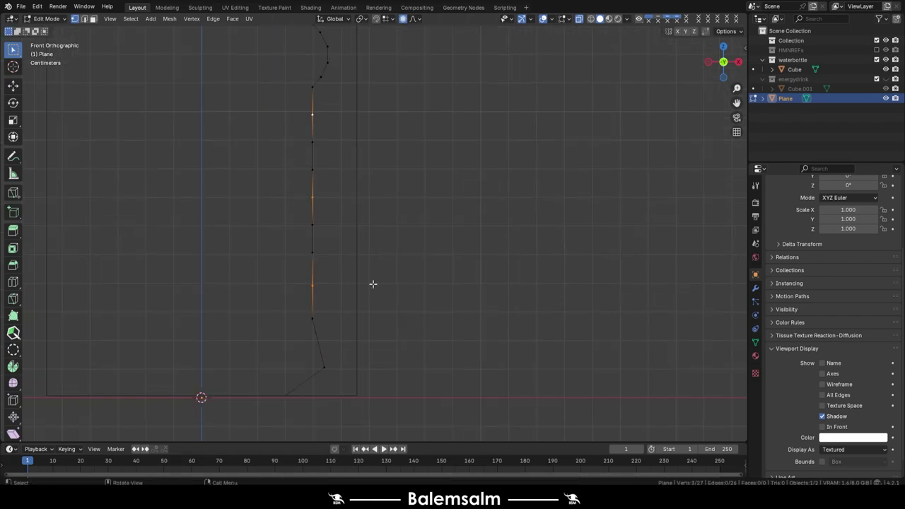
{"action": "key", "text": "x"}
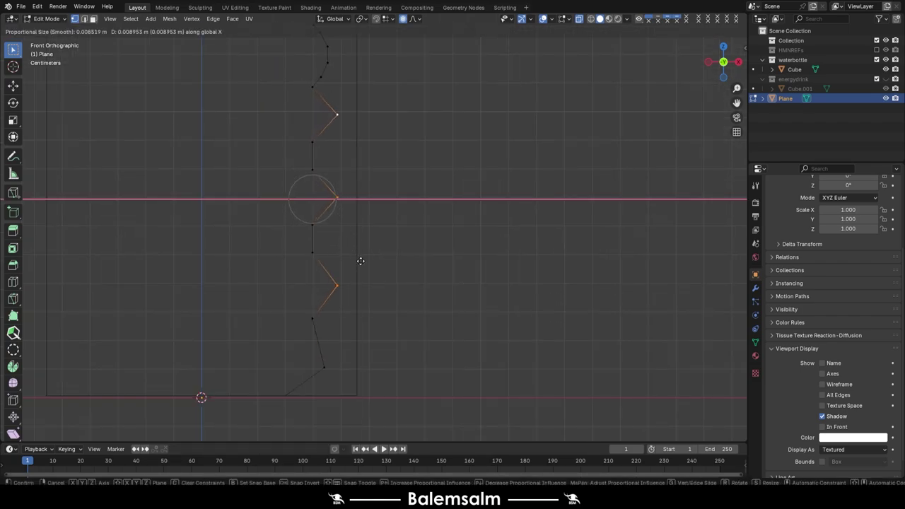
{"action": "left_click", "coordinate": [358, 262]}
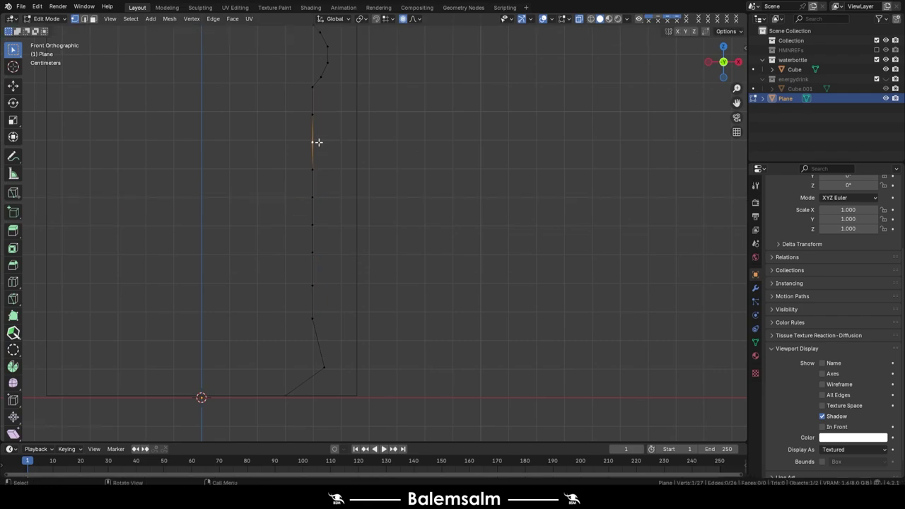
{"action": "key", "text": "g"}
{"action": "key", "text": "x"}
{"action": "left_click", "coordinate": [353, 265]}
- Round the bump tips into smooth curves with a bevel and exit Edit Mode
{"action": "key", "text": "ctrl+b"}
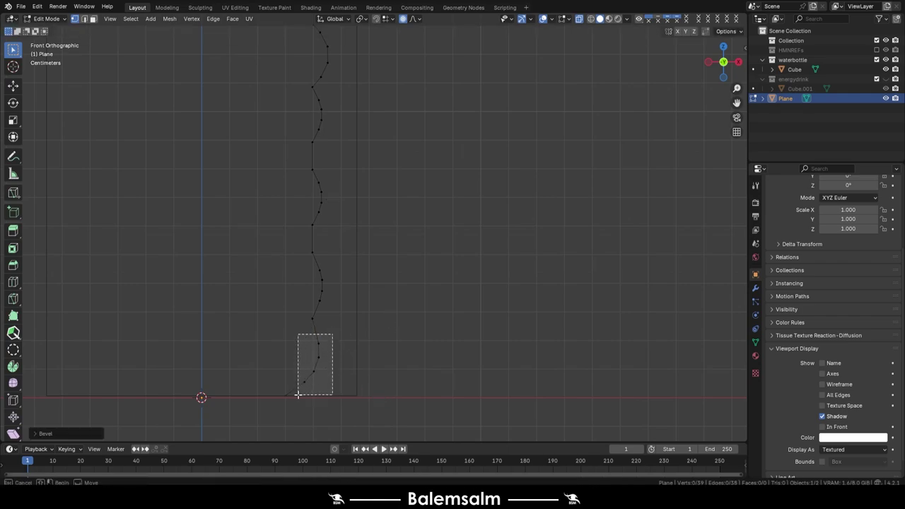
{"action": "key", "text": "Tab"}
{"action": "scroll", "coordinate": [357, 216], "scroll_direction": "down", "scroll_amount": 3}
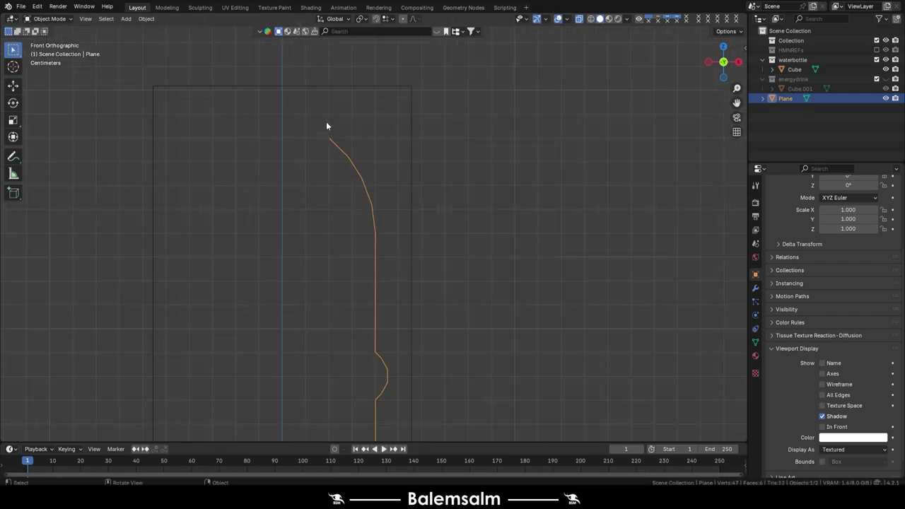
- Extrude the top vertex upward into a short neck and subdivide the neck edge
{"action": "key", "text": "Tab"}
{"action": "scroll", "coordinate": [332, 212], "scroll_direction": "up", "scroll_amount": 3}
{"action": "key", "text": "e"}
{"action": "left_click", "coordinate": [345, 246]}
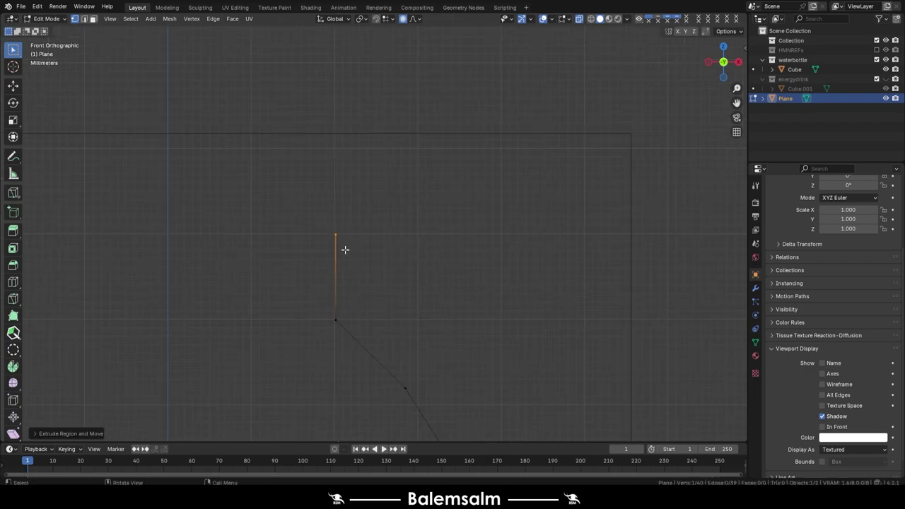
{"action": "right_click", "coordinate": [332, 204]}
{"action": "left_click", "coordinate": [333, 204]}
{"action": "scroll", "coordinate": [351, 269], "scroll_direction": "up", "scroll_amount": 3}
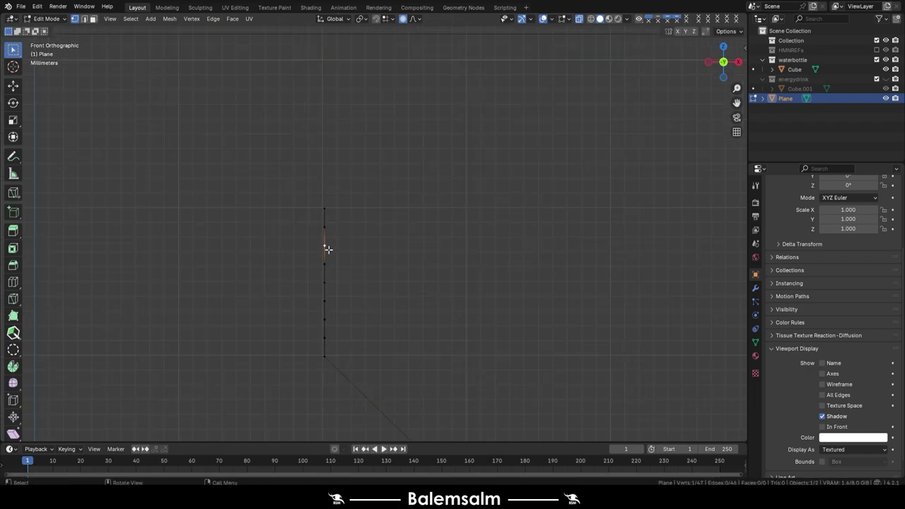
- Move the neck vertices along X to form small zigzag thread ridges
{"action": "left_click", "coordinate": [322, 321], "text": "shift"}
{"action": "key", "text": "g"}
{"action": "key", "text": "y"}
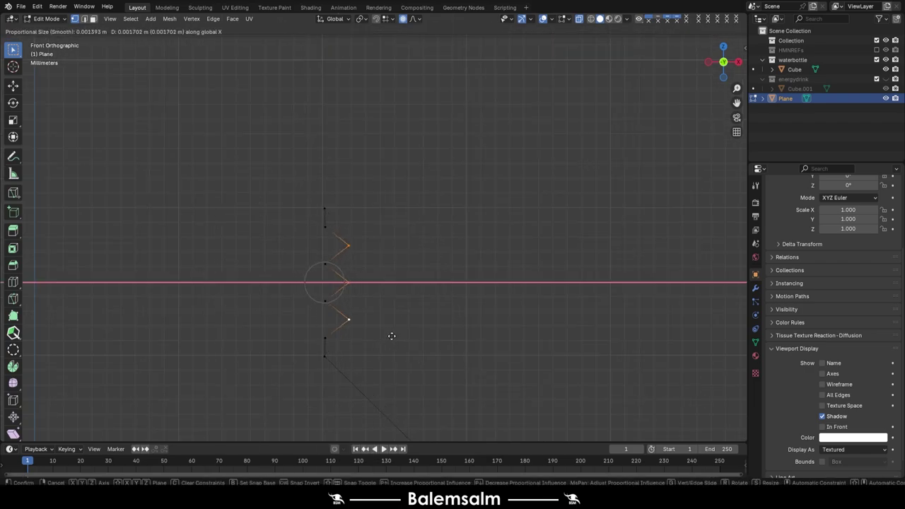
{"action": "key", "text": "x"}
{"action": "key", "text": "o"}
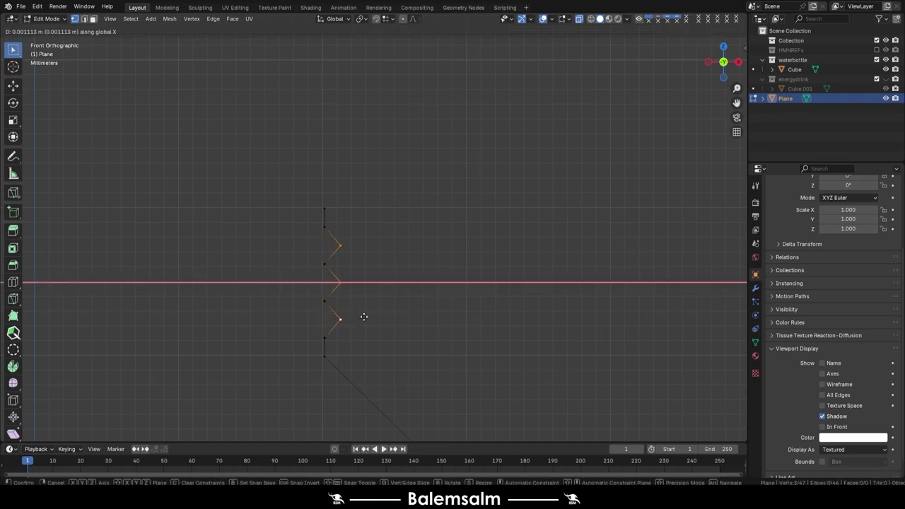
{"action": "key", "text": "Escape"}
{"action": "key", "text": "g"}
{"action": "key", "text": "x"}
{"action": "left_click", "coordinate": [381, 316]}
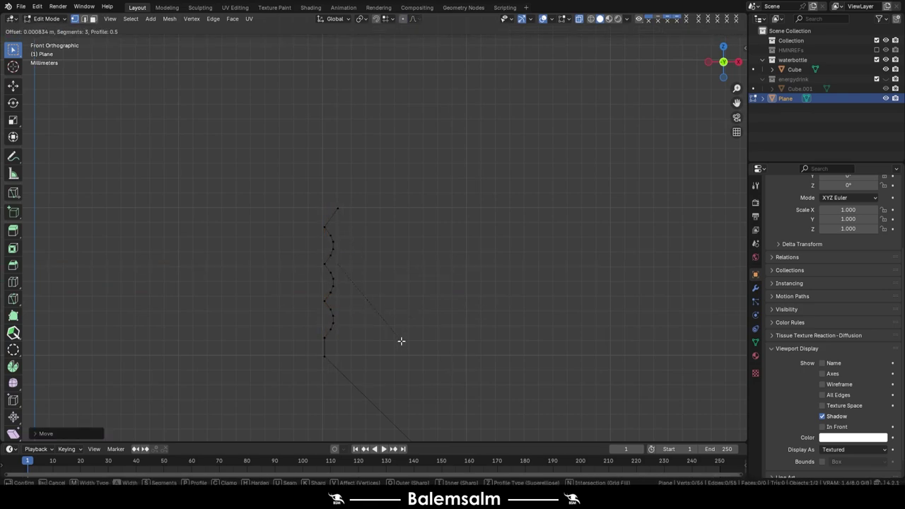
- Subdivide the neck edge further, adjust the new vertex, and review the full profile
{"action": "right_click", "coordinate": [334, 214]}
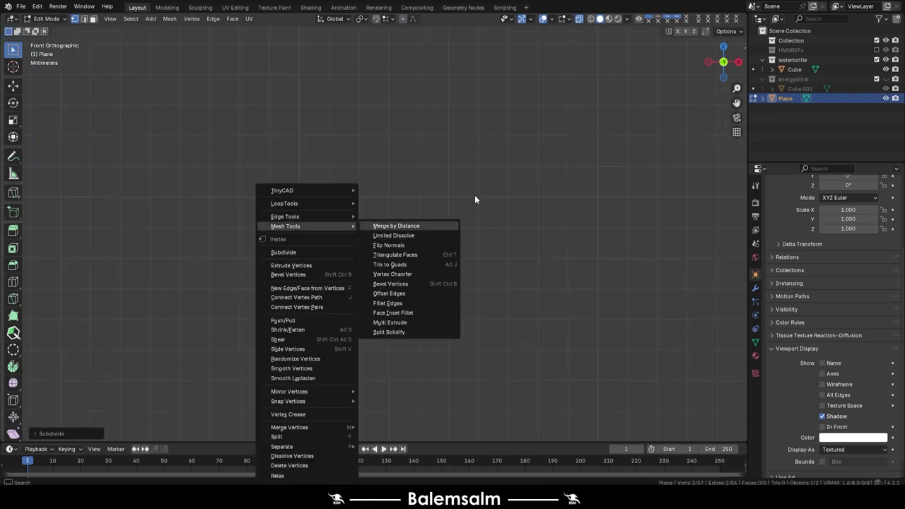
{"action": "left_click", "coordinate": [334, 213]}
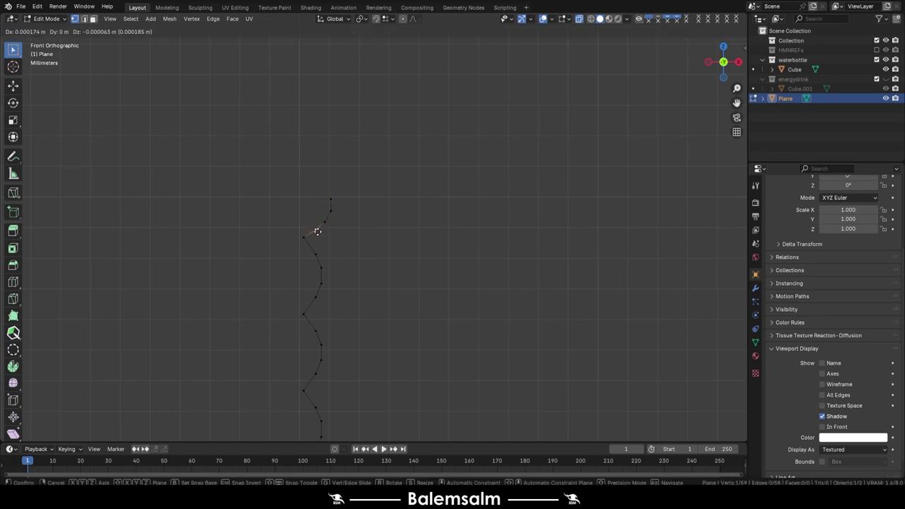
{"action": "left_click", "coordinate": [318, 228]}
{"action": "key", "text": "Tab"}
{"action": "scroll", "coordinate": [345, 232], "scroll_direction": "down", "scroll_amount": 5}
{"action": "key", "text": "Tab"}
{"action": "scroll", "coordinate": [376, 155], "scroll_direction": "down", "scroll_amount": 3}
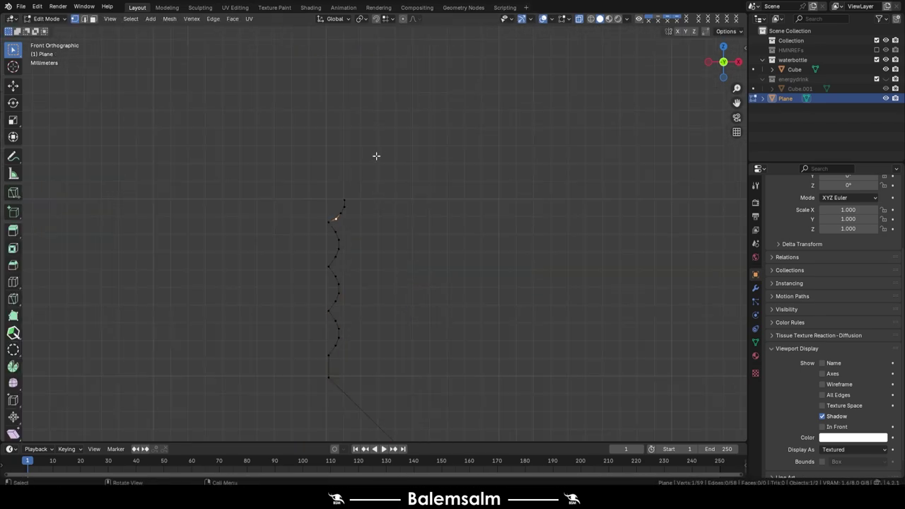
{"action": "key", "text": "Tab"}
{"action": "scroll", "coordinate": [412, 257], "scroll_direction": "up", "scroll_amount": 2}
{"action": "left_click", "coordinate": [755, 288]}
- Add a Screw modifier to revolve the profile into a full bottle
{"action": "left_click", "coordinate": [815, 202]}
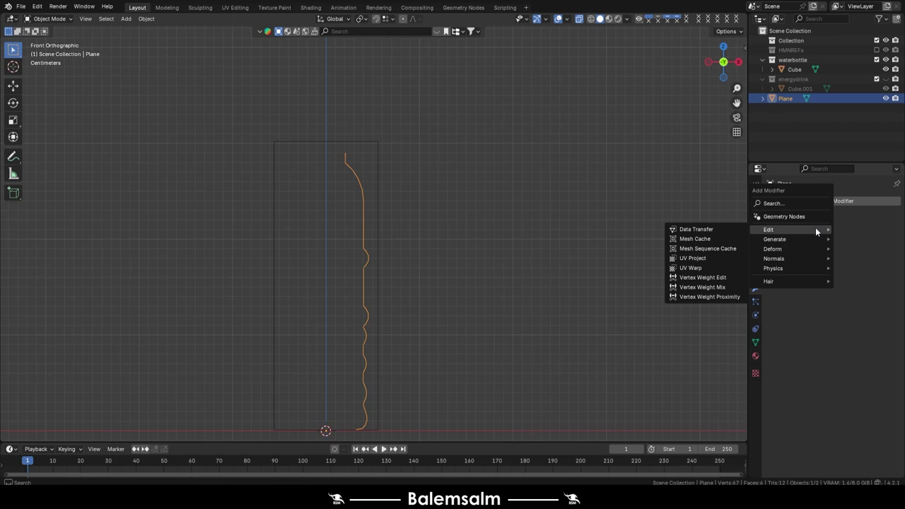
{"action": "mouse_move", "coordinate": [775, 239]}
{"action": "left_click", "coordinate": [697, 337]}
{"action": "middle_click_drag", "start_coordinate": [338, 210], "coordinate": [363, 220]}
{"action": "key", "text": "Tab"}
- Apply the Screw modifier and inspect the resulting bottle mesh
{"action": "key", "text": "Tab"}
{"action": "scroll", "coordinate": [377, 220], "scroll_direction": "up", "scroll_amount": 3}
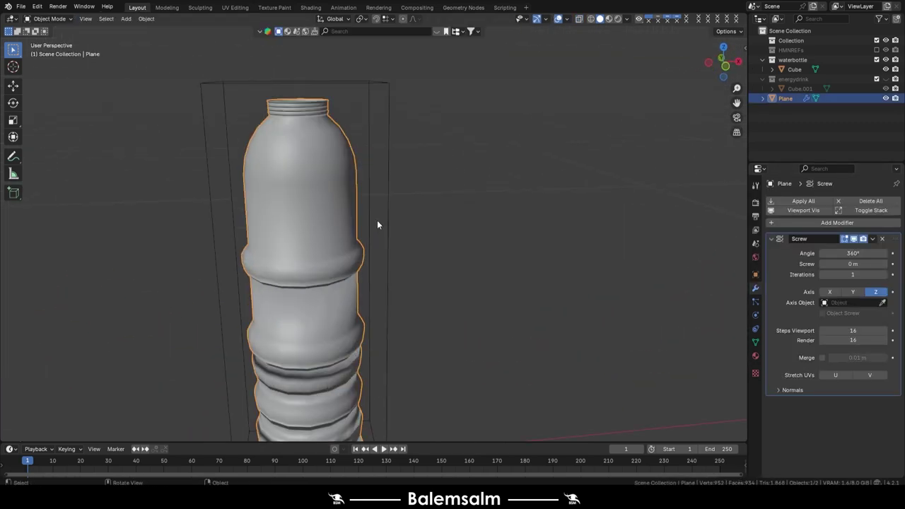
{"action": "scroll", "coordinate": [251, 135], "scroll_direction": "up", "scroll_amount": 2}
{"action": "scroll", "coordinate": [343, 193], "scroll_direction": "down", "scroll_amount": 4}
{"action": "left_click", "coordinate": [803, 201]}
{"action": "scroll", "coordinate": [545, 296], "scroll_direction": "up", "scroll_amount": 2}
{"action": "key", "text": "Tab"}
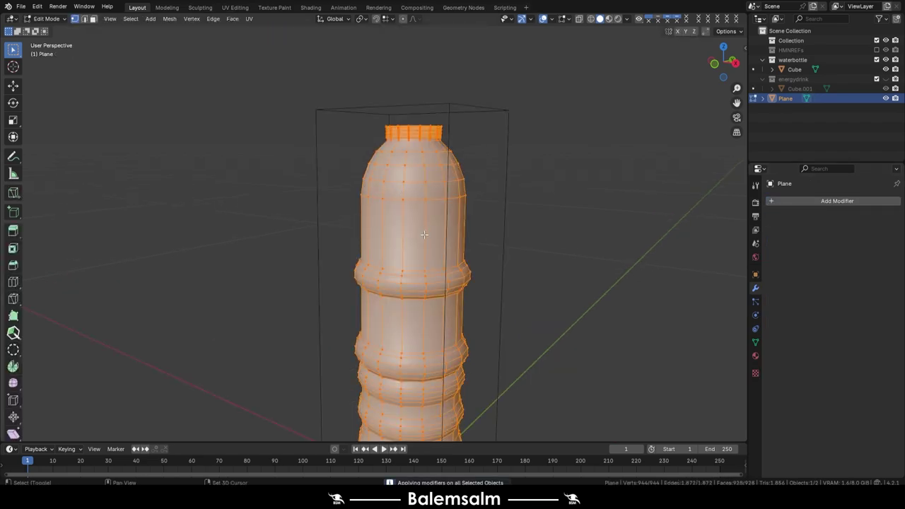
{"action": "key", "text": "Tab"}
{"action": "scroll", "coordinate": [545, 295], "scroll_direction": "down", "scroll_amount": 2}
{"action": "middle_click_drag", "start_coordinate": [527, 269], "coordinate": [393, 275]}
{"action": "scroll", "coordinate": [393, 275], "scroll_direction": "up", "scroll_amount": 3}
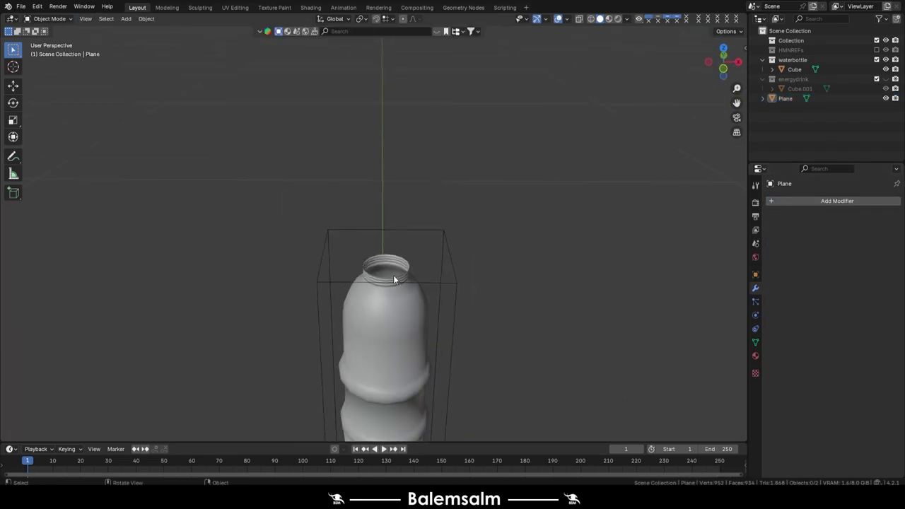
{"action": "scroll", "coordinate": [394, 275], "scroll_direction": "up", "scroll_amount": 1}
- Add a Solidify modifier with a 0.002 m wall thickness
{"action": "left_click", "coordinate": [812, 201]}
{"action": "left_click", "coordinate": [708, 315]}
{"action": "scroll", "coordinate": [709, 315], "scroll_direction": "up", "scroll_amount": 2}
{"action": "mouse_move", "coordinate": [853, 265]}
{"action": "left_mouse_down"}
{"action": "mouse_move", "coordinate": [834, 265]}
{"action": "mouse_move", "coordinate": [870, 265]}
{"action": "left_mouse_up"}
{"action": "scroll", "coordinate": [631, 212], "scroll_direction": "down", "scroll_amount": 4}
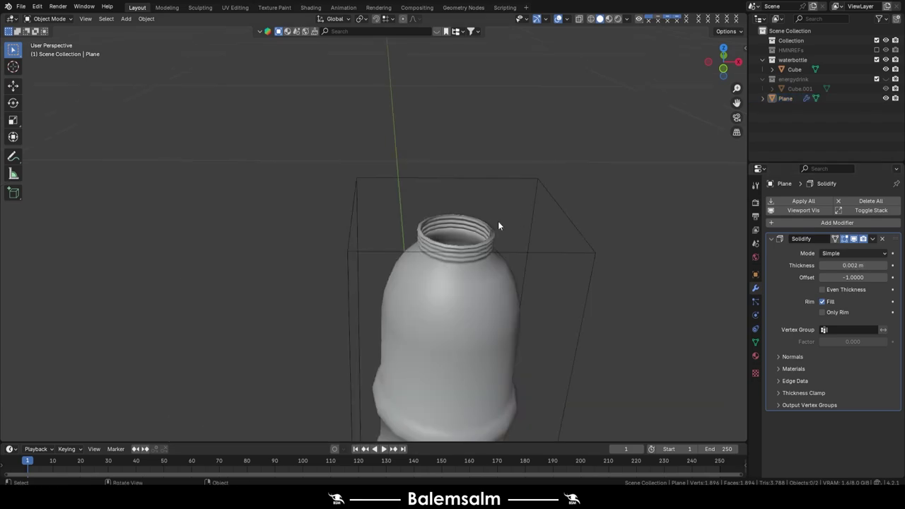
{"action": "mouse_move", "coordinate": [498, 220]}
{"action": "middle_mouse_down"}
{"action": "mouse_move", "coordinate": [394, 161]}
{"action": "mouse_move", "coordinate": [312, 165]}
{"action": "middle_mouse_up"}
- Shade the bottle with Auto Smooth and apply all its modifiers
{"action": "right_click", "coordinate": [392, 156]}
{"action": "left_click", "coordinate": [407, 159]}
{"action": "scroll", "coordinate": [312, 166], "scroll_direction": "up", "scroll_amount": 3}
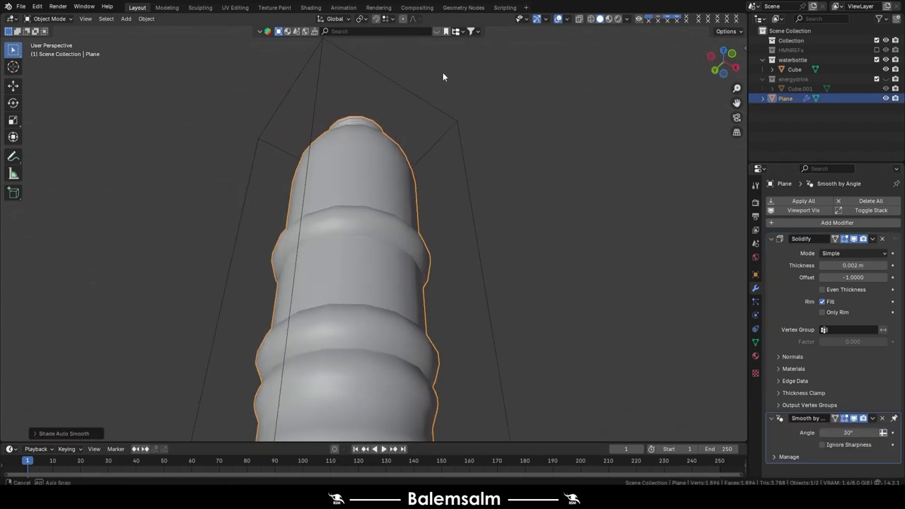
{"action": "scroll", "coordinate": [439, 217], "scroll_direction": "down", "scroll_amount": 5}
{"action": "mouse_move", "coordinate": [443, 72]}
{"action": "middle_mouse_down"}
{"action": "mouse_move", "coordinate": [438, 216]}
{"action": "mouse_move", "coordinate": [421, 183]}
{"action": "middle_mouse_up"}
{"action": "scroll", "coordinate": [421, 183], "scroll_direction": "up", "scroll_amount": 5}
{"action": "left_click", "coordinate": [417, 233]}
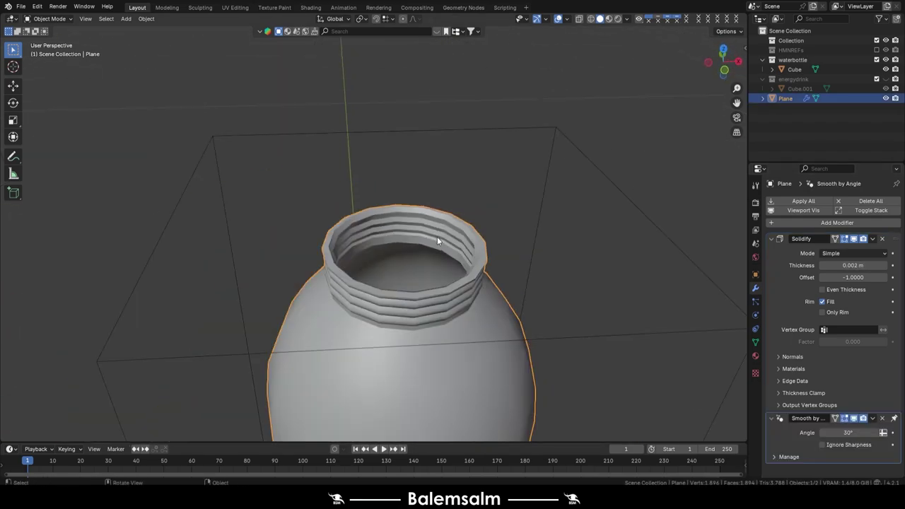
{"action": "scroll", "coordinate": [458, 337], "scroll_direction": "down", "scroll_amount": 5}
{"action": "mouse_move", "coordinate": [437, 237]}
{"action": "middle_mouse_down"}
{"action": "mouse_move", "coordinate": [458, 336]}
{"action": "mouse_move", "coordinate": [454, 249]}
{"action": "middle_mouse_up"}
{"action": "left_click", "coordinate": [812, 202]}
{"action": "scroll", "coordinate": [436, 182], "scroll_direction": "down", "scroll_amount": 3}
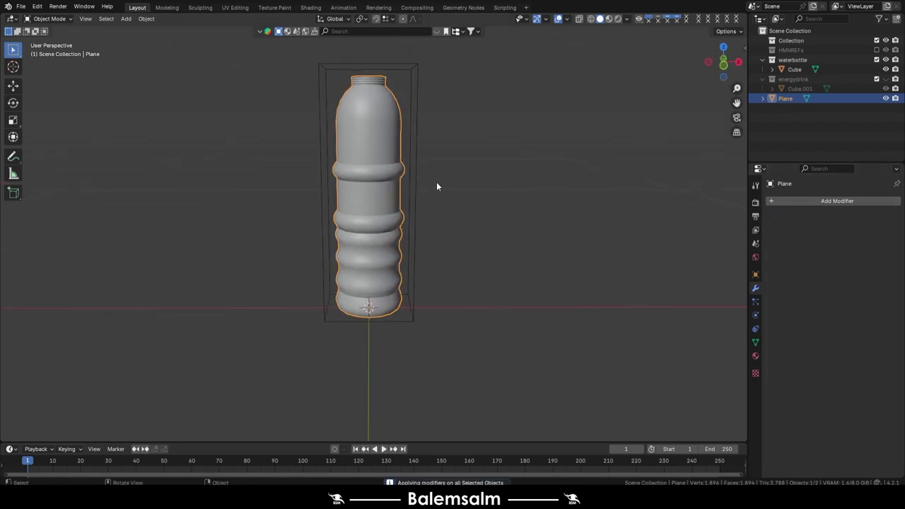
{"action": "middle_click_drag", "start_coordinate": [436, 182], "coordinate": [393, 174]}
- Delete the unneeded extra object and add a new Cylinder mesh
{"action": "key", "text": "alt+h"}
{"action": "key", "text": "Delete"}
{"action": "key", "text": "shift+a"}
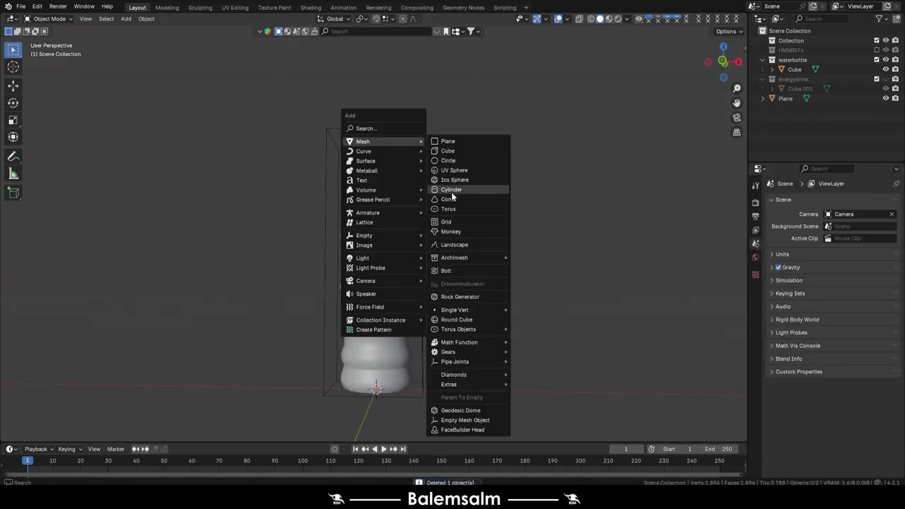
{"action": "left_click", "coordinate": [451, 192]}
{"action": "left_click", "coordinate": [43, 433]}
- Scale the cylinder down to fit the bottle's neck, checked from the front view
{"action": "key", "text": "Tab"}
{"action": "key", "text": "s"}
{"action": "scroll", "coordinate": [425, 336], "scroll_direction": "down", "scroll_amount": 5}
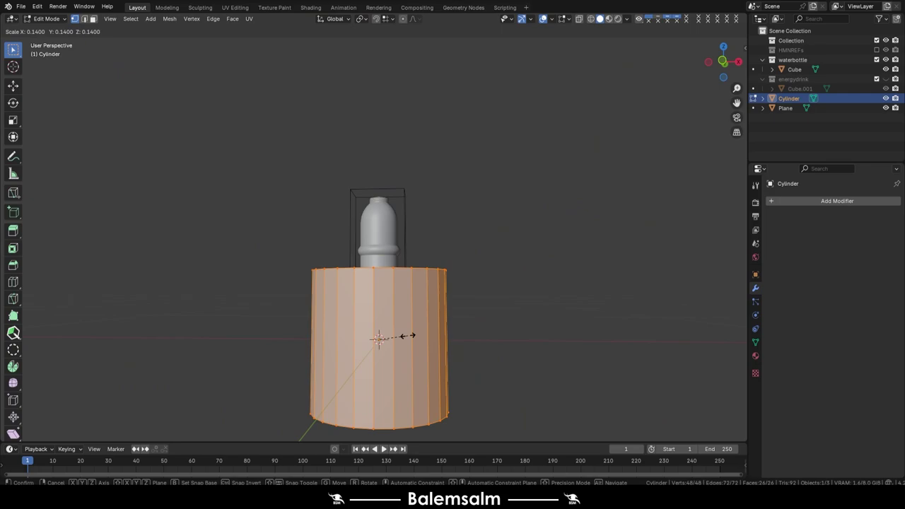
{"action": "left_click", "coordinate": [404, 343]}
{"action": "key", "text": "KP_1"}
{"action": "scroll", "coordinate": [370, 309], "scroll_direction": "up", "scroll_amount": 3}
{"action": "scroll", "coordinate": [396, 353], "scroll_direction": "down", "scroll_amount": 3}
{"action": "key", "text": "s"}
{"action": "left_click", "coordinate": [412, 391]}
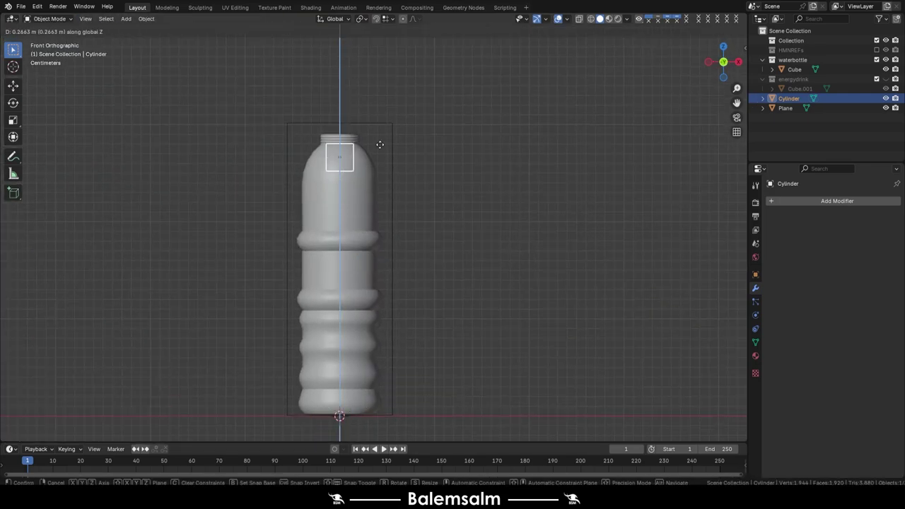
{"action": "scroll", "coordinate": [339, 151], "scroll_direction": "up", "scroll_amount": 4}
- Raise the cylinder's bottom ring onto the neck and lower its top ring along Z
{"action": "key", "text": "s"}
{"action": "left_click", "coordinate": [438, 288]}
{"action": "key", "text": "b"}
{"action": "left_click_drag", "start_coordinate": [438, 287], "coordinate": [233, 354]}
{"action": "key", "text": "g"}
{"action": "key", "text": "z"}
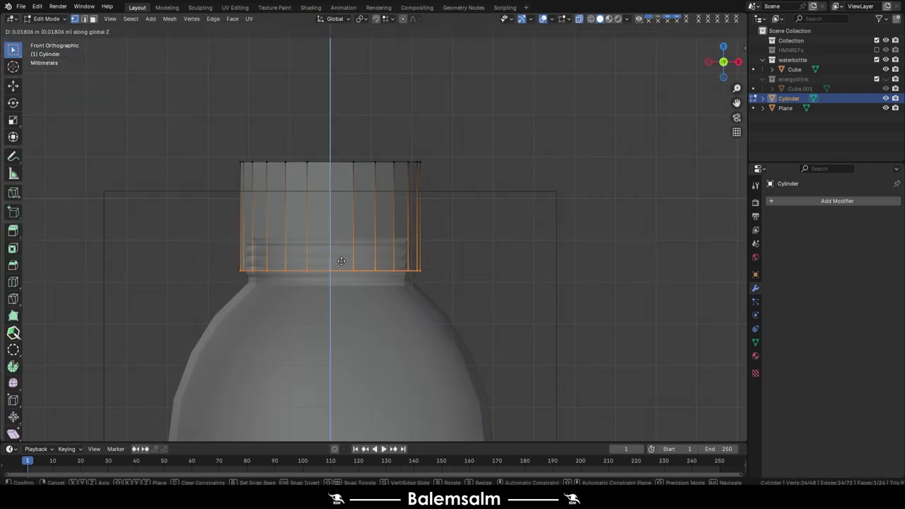
{"action": "left_click", "coordinate": [338, 264]}
{"action": "left_click_drag", "start_coordinate": [452, 127], "coordinate": [233, 209]}
{"action": "key", "text": "g"}
{"action": "key", "text": "z"}
{"action": "left_click", "coordinate": [263, 234]}
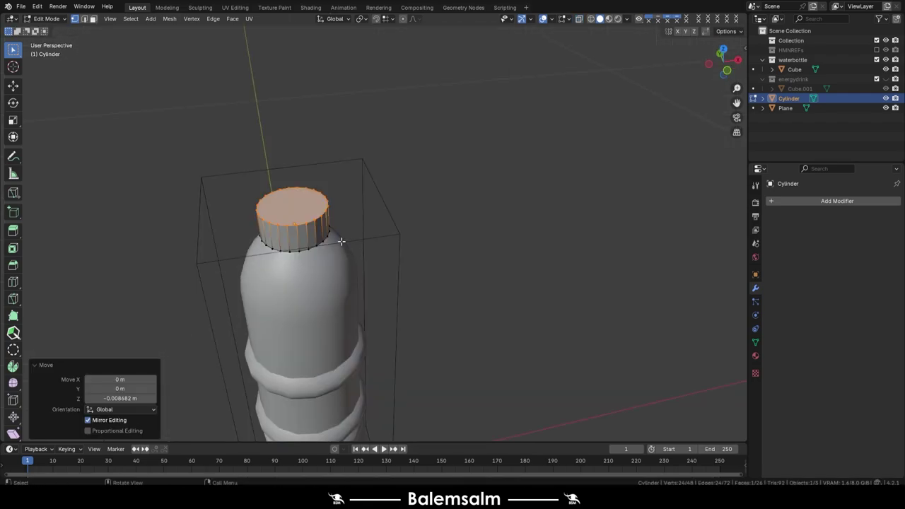
{"action": "middle_click_drag", "start_coordinate": [263, 234], "coordinate": [389, 288]}
- Extrude and inset the cap's top face, then Grid Fill the top opening
{"action": "key", "text": "e"}
{"action": "key", "text": "s"}
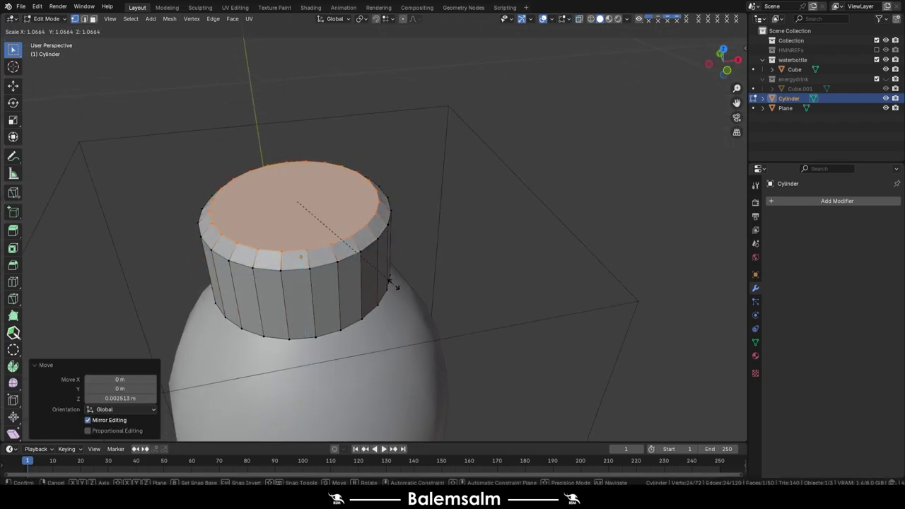
{"action": "left_click", "coordinate": [363, 273]}
{"action": "left_click", "coordinate": [293, 149]}
{"action": "key", "text": "ctrl+f"}
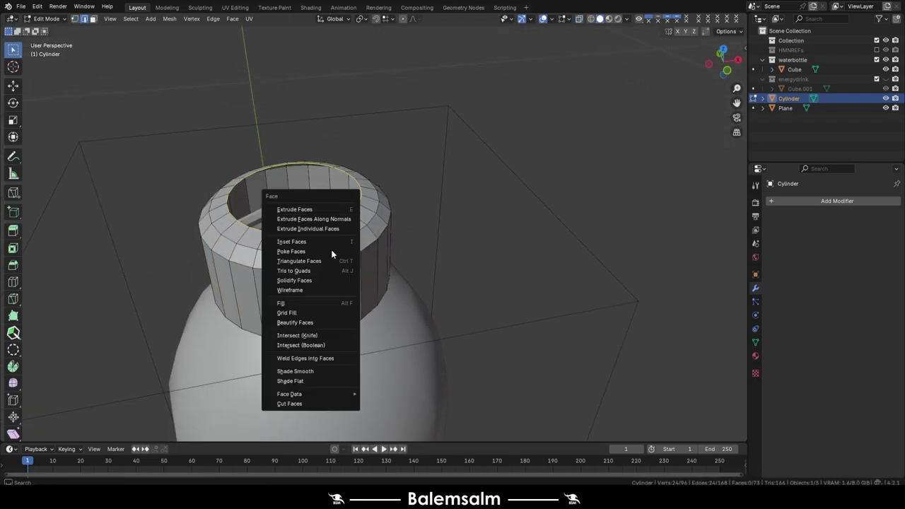
{"action": "left_click", "coordinate": [312, 314]}
- Duplicate and extrude the cap's bottom loop along Z into a rim ring
{"action": "middle_click_drag", "start_coordinate": [169, 396], "coordinate": [368, 273]}
{"action": "left_click", "coordinate": [368, 273], "text": "alt"}
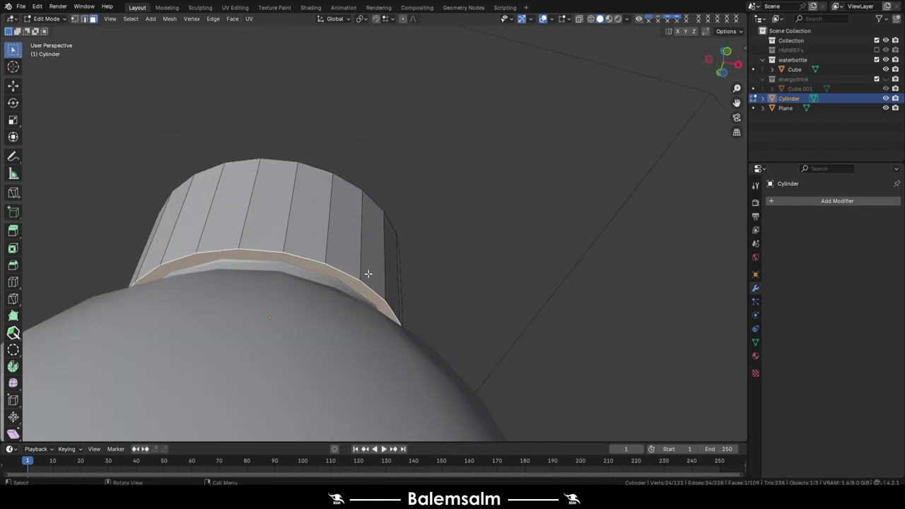
{"action": "key", "text": "shift+d"}
{"action": "key", "text": "z"}
{"action": "left_click", "coordinate": [370, 308]}
{"action": "key", "text": "e"}
{"action": "left_click", "coordinate": [370, 308]}
{"action": "key", "text": "alt+z"}
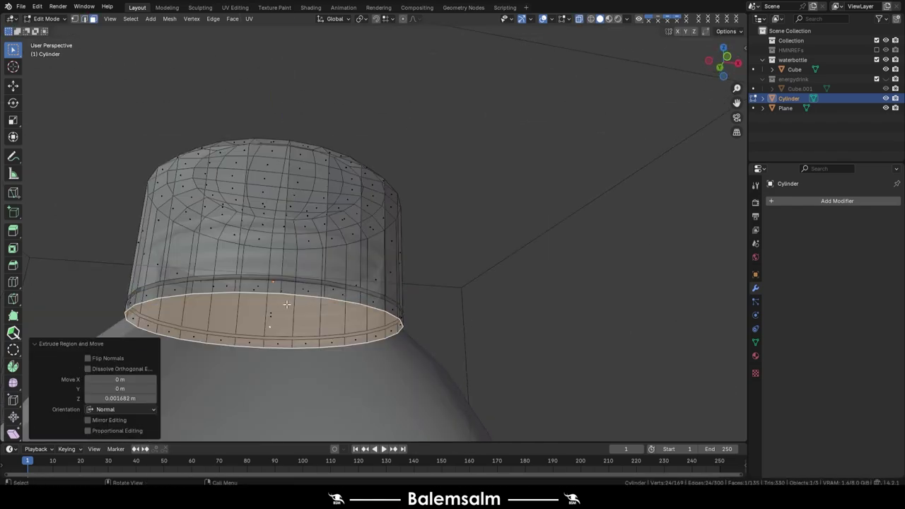
{"action": "middle_click_drag", "start_coordinate": [370, 307], "coordinate": [341, 314]}
{"action": "scroll", "coordinate": [409, 340], "scroll_direction": "up", "scroll_amount": 5}
{"action": "key", "text": "alt+z"}
{"action": "right_click", "coordinate": [410, 341]}
- Add a loop around the cap's lower band and inset the band faces
{"action": "left_click", "coordinate": [401, 344]}
{"action": "scroll", "coordinate": [347, 251], "scroll_direction": "down", "scroll_amount": 5}
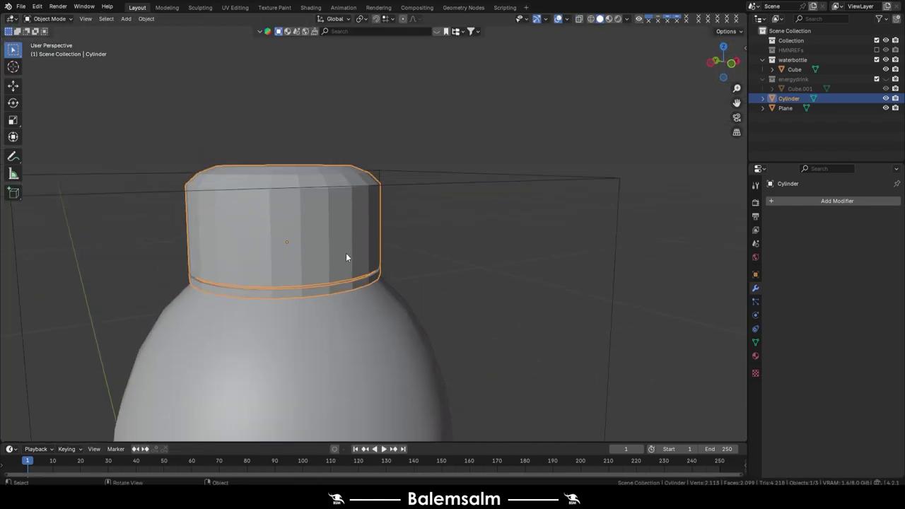
{"action": "middle_click_drag", "start_coordinate": [347, 250], "coordinate": [299, 331]}
{"action": "key", "text": "i"}
{"action": "left_click", "coordinate": [509, 369]}
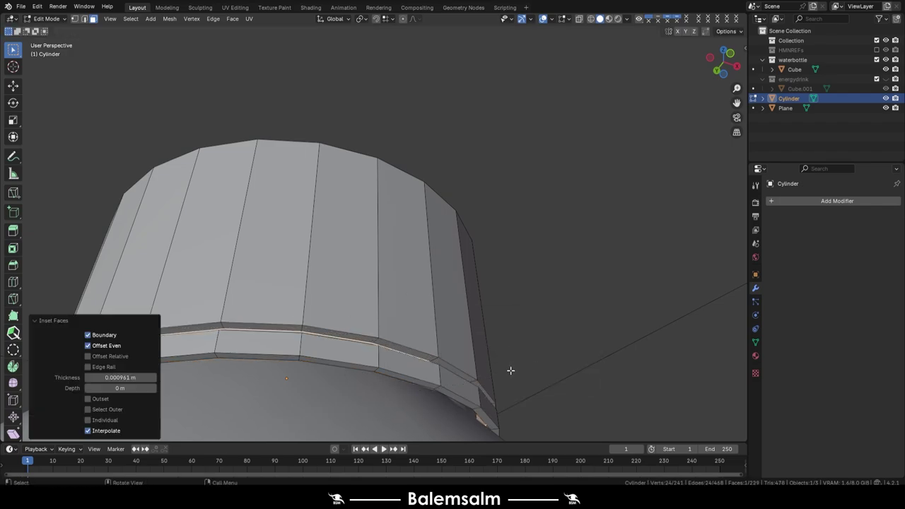
{"action": "key", "text": "KP_3"}
- Push the inset band faces inward along their normals to form the recessed groove
{"action": "key", "text": "g"}
{"action": "key", "text": "z"}
{"action": "key", "text": "z"}
{"action": "left_click", "coordinate": [435, 222]}
{"action": "scroll", "coordinate": [436, 219], "scroll_direction": "up", "scroll_amount": 2}
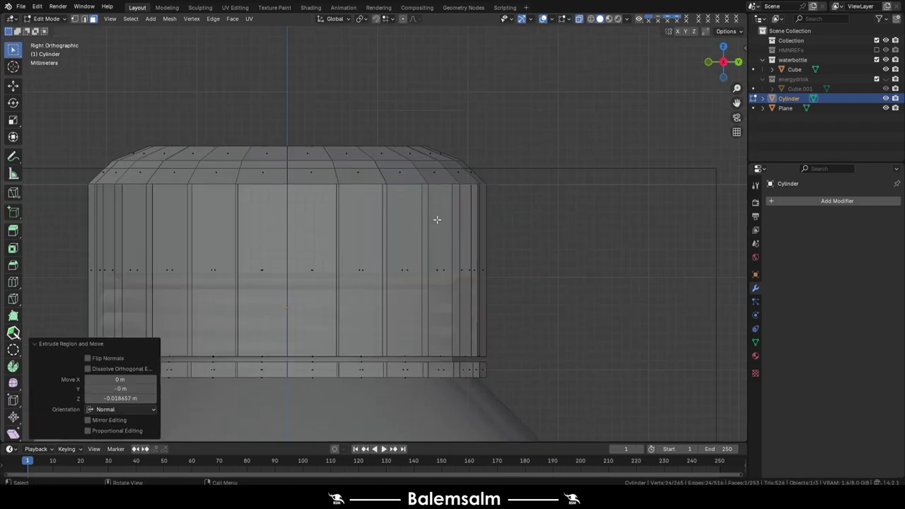
{"action": "scroll", "coordinate": [435, 219], "scroll_direction": "up", "scroll_amount": 2}
{"action": "key", "text": "e"}
{"action": "left_click", "coordinate": [539, 207]}
- Reselect the cap and return to editing its mesh
{"action": "middle_click_drag", "start_coordinate": [488, 191], "coordinate": [425, 212]}
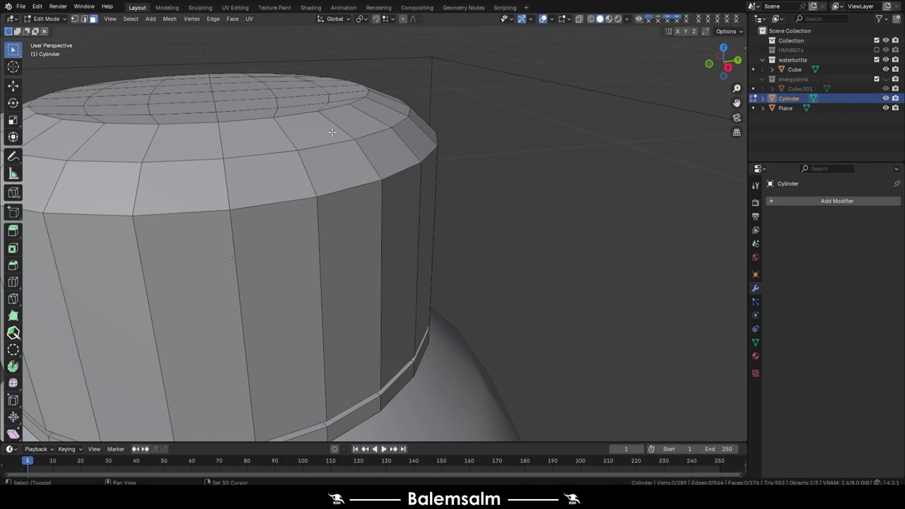
{"action": "key", "text": "Tab"}
{"action": "scroll", "coordinate": [406, 235], "scroll_direction": "down", "scroll_amount": 3}
{"action": "left_click", "coordinate": [399, 272]}
{"action": "left_click", "coordinate": [399, 276]}
{"action": "key", "text": "Tab"}
{"action": "scroll", "coordinate": [399, 276], "scroll_direction": "up", "scroll_amount": 3}
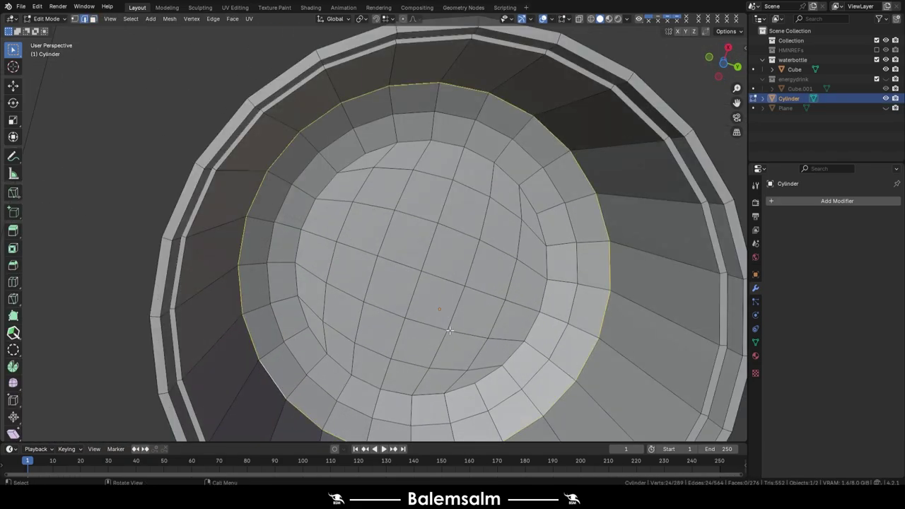
- Grid Fill the cap's inner rim opening, leaving the fill offset at 0
{"action": "key", "text": "ctrl+f"}
{"action": "left_click", "coordinate": [424, 297]}
{"action": "mouse_move", "coordinate": [424, 297]}
{"action": "middle_mouse_down"}
{"action": "mouse_move", "coordinate": [281, 249]}
{"action": "mouse_move", "coordinate": [503, 168]}
{"action": "middle_mouse_up"}
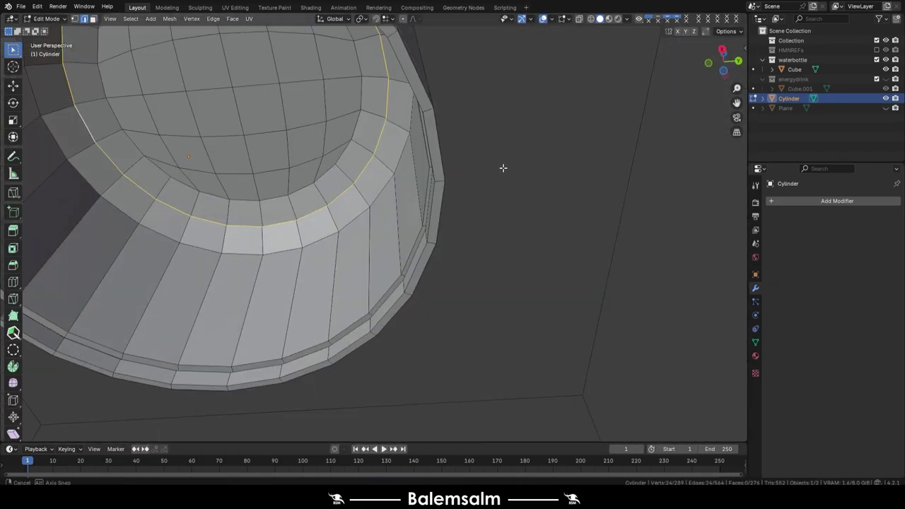
{"action": "key", "text": "ctrl+f"}
{"action": "left_click", "coordinate": [337, 212]}
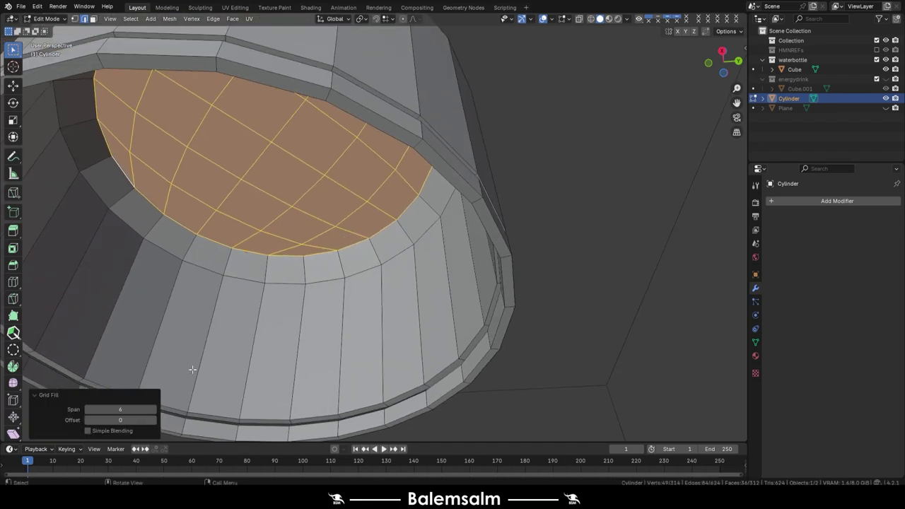
{"action": "left_click_drag", "start_coordinate": [120, 420], "coordinate": [154, 420]}
{"action": "scroll", "coordinate": [283, 212], "scroll_direction": "down", "scroll_amount": 4}
{"action": "mouse_move", "coordinate": [283, 213]}
{"action": "middle_mouse_down"}
{"action": "mouse_move", "coordinate": [275, 133]}
{"action": "mouse_move", "coordinate": [319, 154]}
{"action": "mouse_move", "coordinate": [212, 318]}
{"action": "middle_mouse_up"}
{"action": "mouse_move", "coordinate": [134, 420]}
{"action": "left_mouse_down"}
{"action": "mouse_move", "coordinate": [106, 421]}
{"action": "mouse_move", "coordinate": [152, 423]}
{"action": "left_mouse_up"}
- Inspect the filled cap from below, the side and the top
{"action": "key", "text": "ctrl+KP_7"}
{"action": "mouse_move", "coordinate": [304, 297]}
{"action": "middle_mouse_down"}
{"action": "mouse_move", "coordinate": [329, 277]}
{"action": "mouse_move", "coordinate": [343, 129]}
{"action": "mouse_move", "coordinate": [334, 283]}
{"action": "middle_mouse_up"}
{"action": "left_click", "coordinate": [329, 278], "text": "alt"}
{"action": "mouse_move", "coordinate": [323, 243]}
{"action": "middle_mouse_down", "text": "alt"}
{"action": "mouse_move", "coordinate": [328, 236]}
{"action": "mouse_move", "coordinate": [270, 405]}
{"action": "middle_mouse_up", "text": "alt"}
{"action": "scroll", "coordinate": [372, 227], "scroll_direction": "down", "scroll_amount": 3}
{"action": "scroll", "coordinate": [372, 227], "scroll_direction": "down", "scroll_amount": 3}
{"action": "scroll", "coordinate": [270, 405], "scroll_direction": "up", "scroll_amount": 4}
- Grid Fill the bottle's bottom opening and view it from straight below
{"action": "key", "text": "u"}
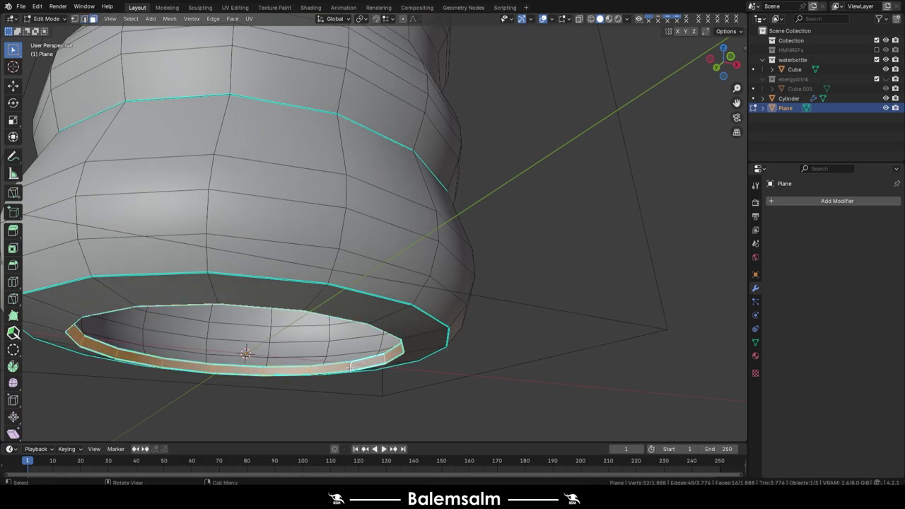
{"action": "key", "text": "ctrl+f"}
{"action": "left_click", "coordinate": [362, 353]}
{"action": "left_click", "coordinate": [285, 217]}
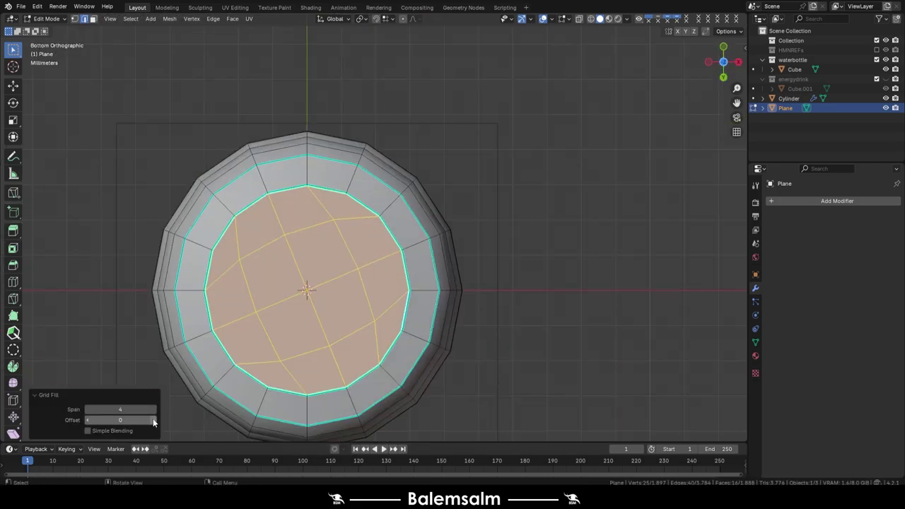
{"action": "middle_click_drag", "start_coordinate": [407, 223], "coordinate": [344, 213]}
{"action": "key", "text": "ctrl+KP_1"}
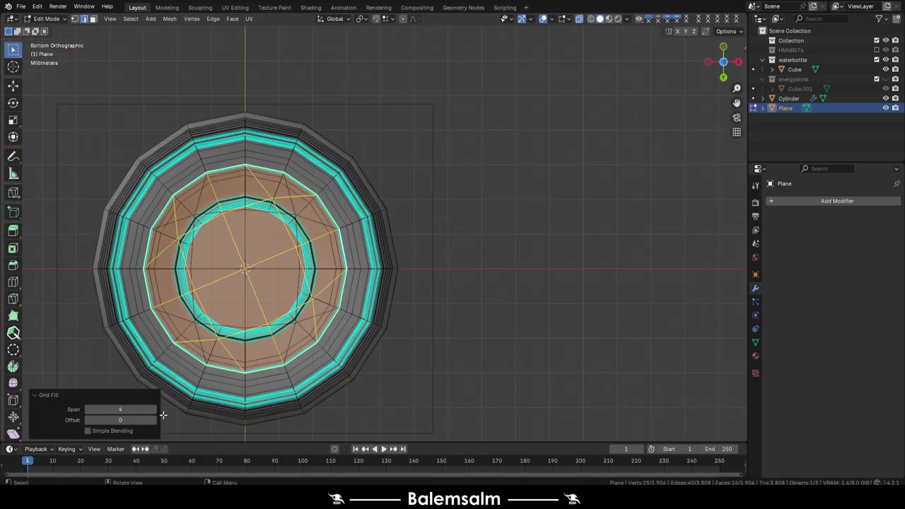
- Check the bottle's edge loops from the side and top, then return to Object Mode
{"action": "left_click", "coordinate": [266, 66], "text": "alt"}
{"action": "mouse_move", "coordinate": [286, 112]}
{"action": "middle_mouse_down"}
{"action": "mouse_move", "coordinate": [266, 66]}
{"action": "mouse_move", "coordinate": [363, 268]}
{"action": "middle_mouse_up"}
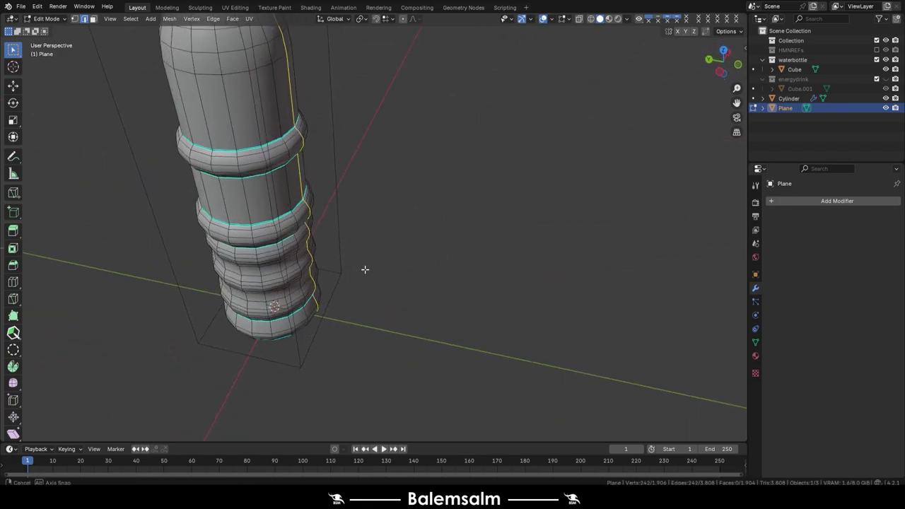
{"action": "scroll", "coordinate": [430, 180], "scroll_direction": "down", "scroll_amount": 5}
{"action": "scroll", "coordinate": [430, 180], "scroll_direction": "up", "scroll_amount": 4}
{"action": "key", "text": "KP_7"}
{"action": "scroll", "coordinate": [430, 255], "scroll_direction": "up", "scroll_amount": 3}
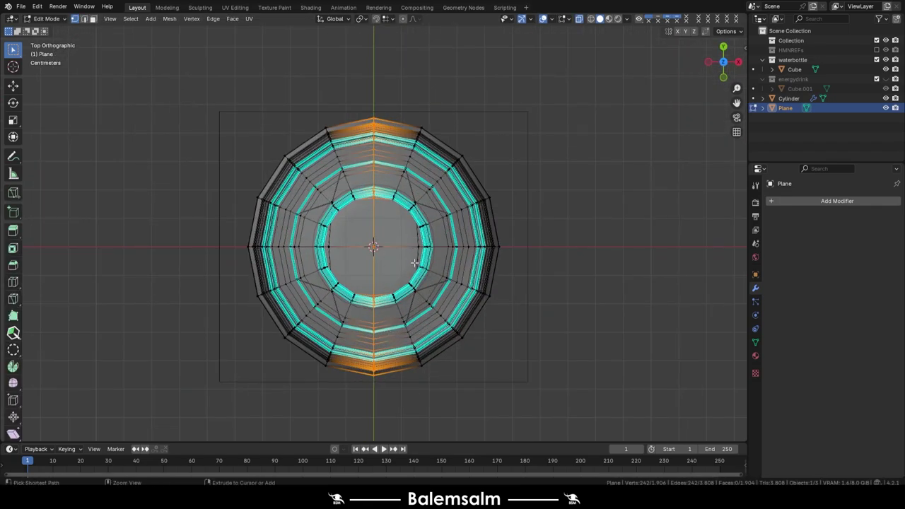
{"action": "key", "text": "Tab"}
- Review the whole bottle, then select it and switch to the UV Editing workspace
{"action": "mouse_move", "coordinate": [430, 256]}
{"action": "middle_mouse_down"}
{"action": "mouse_move", "coordinate": [339, 325]}
{"action": "mouse_move", "coordinate": [482, 249]}
{"action": "middle_mouse_up"}
{"action": "scroll", "coordinate": [340, 326], "scroll_direction": "down", "scroll_amount": 3}
{"action": "left_click", "coordinate": [339, 325]}
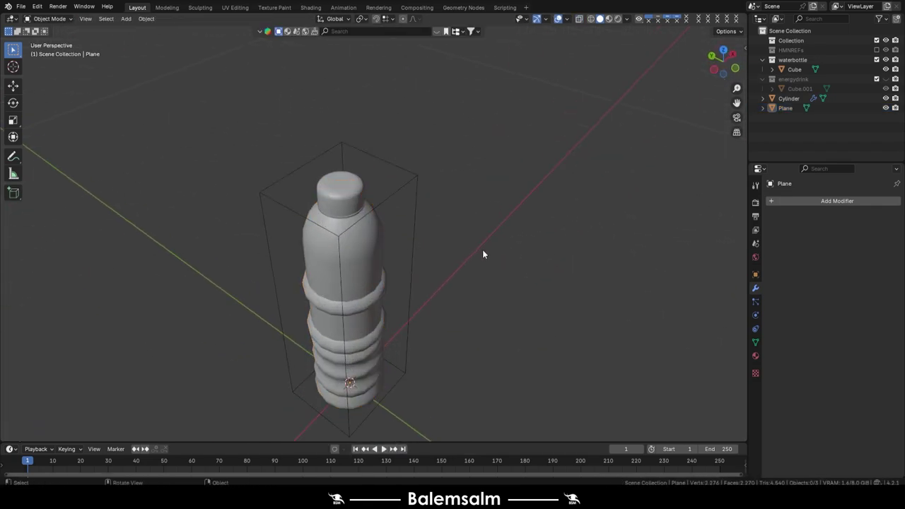
{"action": "scroll", "coordinate": [373, 183], "scroll_direction": "up", "scroll_amount": 4}
{"action": "mouse_move", "coordinate": [374, 183]}
{"action": "middle_mouse_down"}
{"action": "mouse_move", "coordinate": [430, 153]}
{"action": "mouse_move", "coordinate": [567, 160]}
{"action": "middle_mouse_up"}
{"action": "scroll", "coordinate": [430, 153], "scroll_direction": "up", "scroll_amount": 2}
{"action": "scroll", "coordinate": [568, 160], "scroll_direction": "down", "scroll_amount": 5}
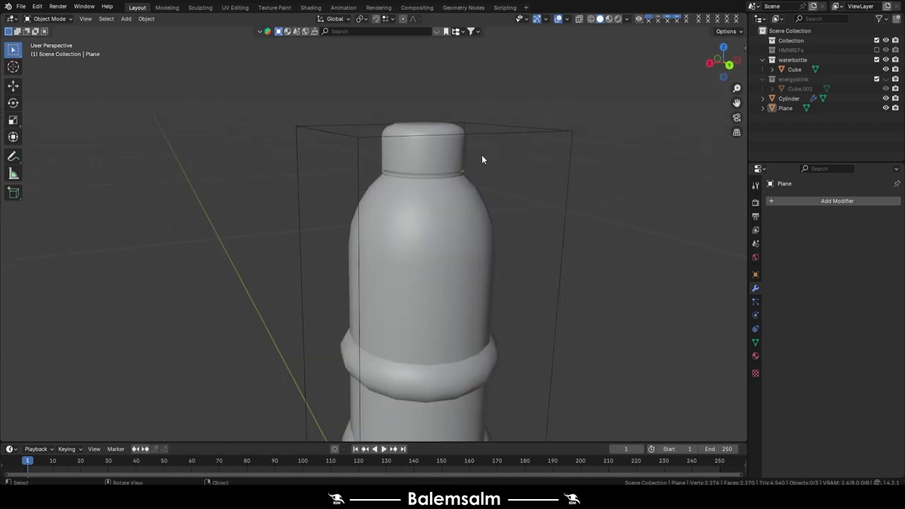
{"action": "scroll", "coordinate": [568, 227], "scroll_direction": "down", "scroll_amount": 2}
{"action": "mouse_move", "coordinate": [483, 155]}
{"action": "middle_mouse_down"}
{"action": "mouse_move", "coordinate": [568, 227]}
{"action": "mouse_move", "coordinate": [370, 227]}
{"action": "mouse_move", "coordinate": [420, 151]}
{"action": "mouse_move", "coordinate": [450, 242]}
{"action": "middle_mouse_up"}
{"action": "scroll", "coordinate": [450, 243], "scroll_direction": "up", "scroll_amount": 2}
{"action": "left_click", "coordinate": [421, 268]}
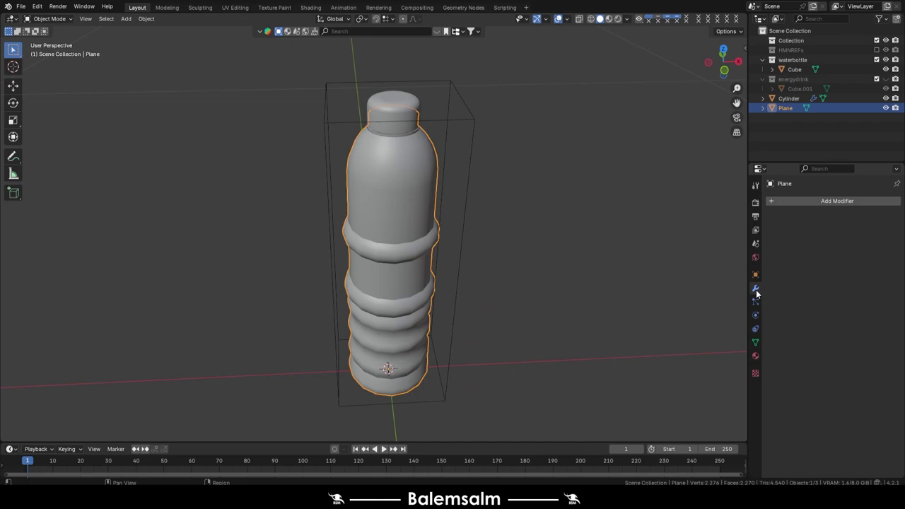
{"action": "left_click", "coordinate": [235, 7]}
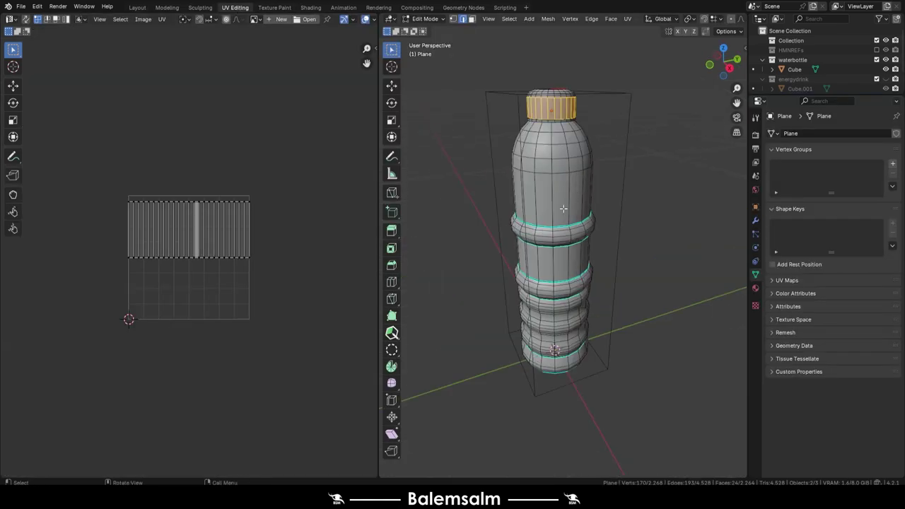
- Apply all transforms to the selected cap and bottle
{"action": "middle_click_drag", "start_coordinate": [576, 190], "coordinate": [599, 226]}
{"action": "key", "text": "Tab"}
{"action": "left_click", "coordinate": [530, 85], "text": "shift"}
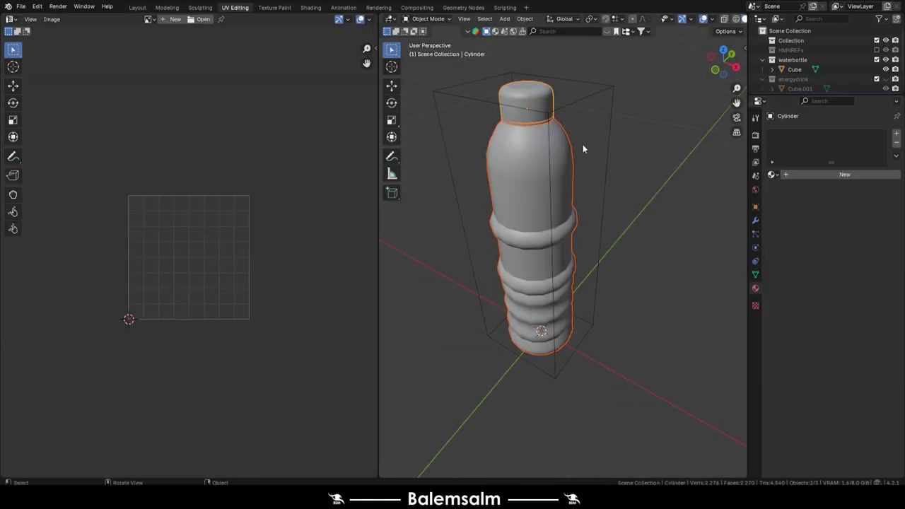
{"action": "key", "text": "ctrl+a"}
{"action": "left_click", "coordinate": [510, 214]}
{"action": "middle_click_drag", "start_coordinate": [510, 217], "coordinate": [573, 206]}
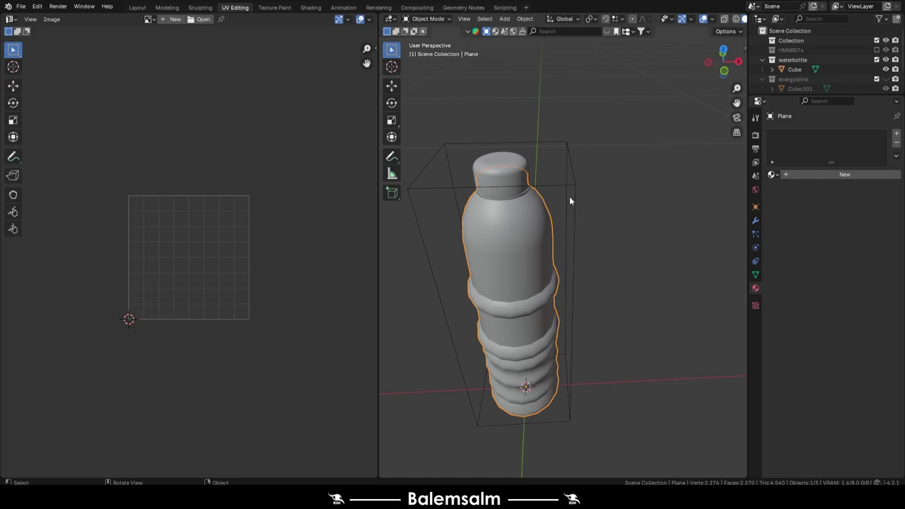
{"action": "scroll", "coordinate": [566, 233], "scroll_direction": "up", "scroll_amount": 2}
- Give the cap a new material named 240908.waterbottle.mat.01
{"action": "left_click", "coordinate": [565, 225]}
{"action": "scroll", "coordinate": [536, 211], "scroll_direction": "up", "scroll_amount": 2}
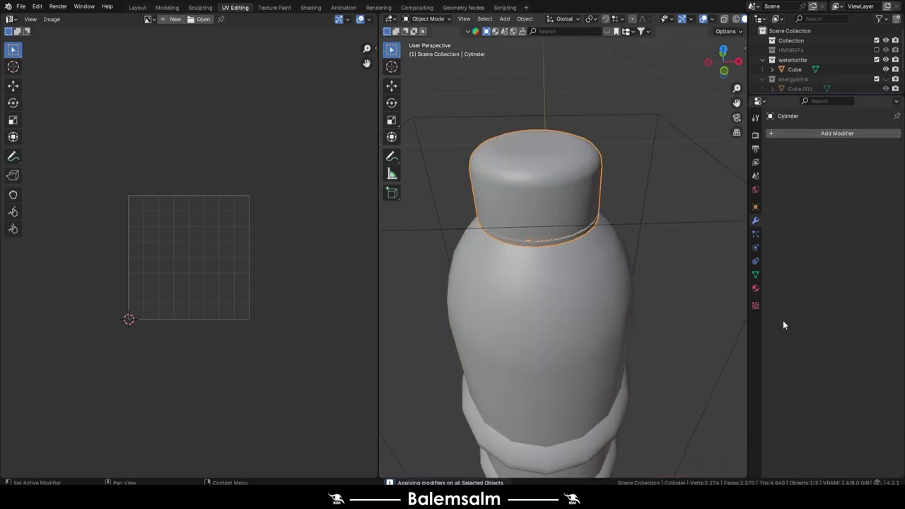
{"action": "scroll", "coordinate": [536, 212], "scroll_direction": "down", "scroll_amount": 3}
{"action": "left_click", "coordinate": [815, 175]}
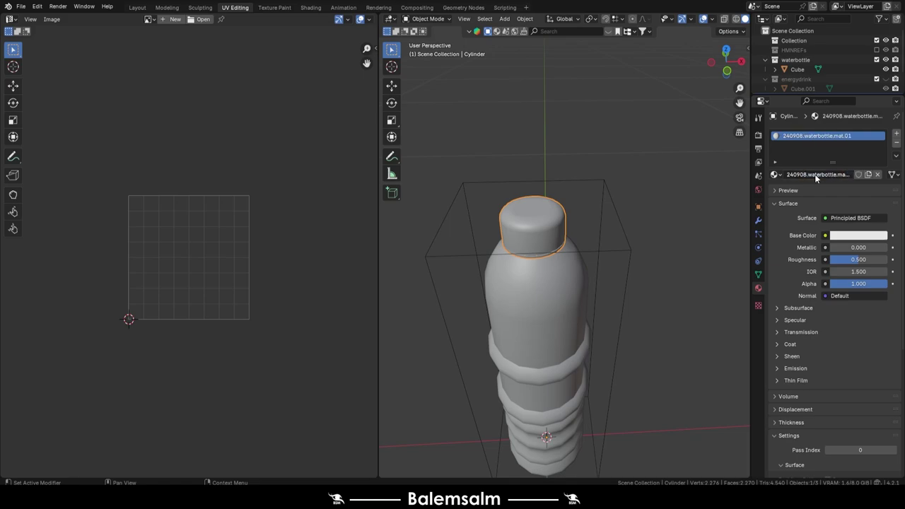
{"action": "double_click", "coordinate": [815, 174]}
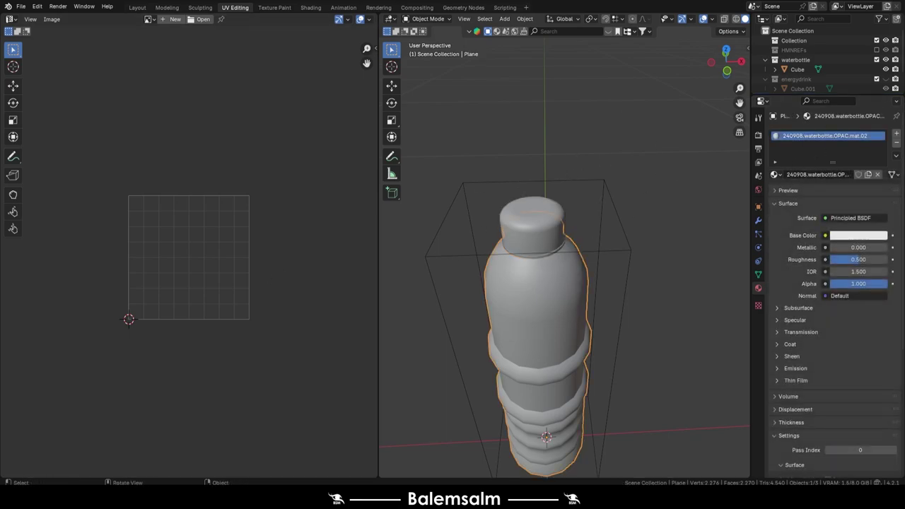
{"action": "scroll", "coordinate": [519, 244], "scroll_direction": "up", "scroll_amount": 2}
- Apply a TexTools checker texture and isolate the cap in Edit Mode
{"action": "key", "text": "n"}
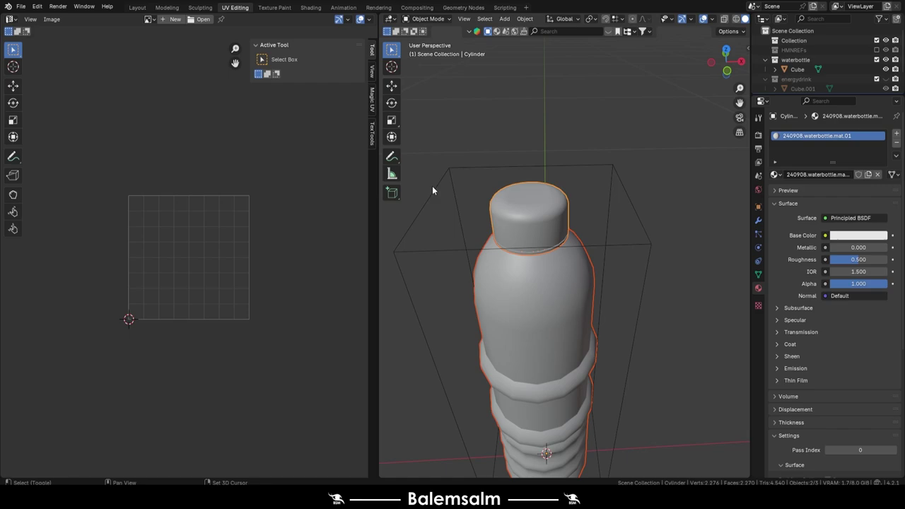
{"action": "left_click", "coordinate": [372, 133]}
{"action": "left_click", "coordinate": [306, 128]}
{"action": "left_click", "coordinate": [526, 210]}
{"action": "key", "text": "KP_Divide"}
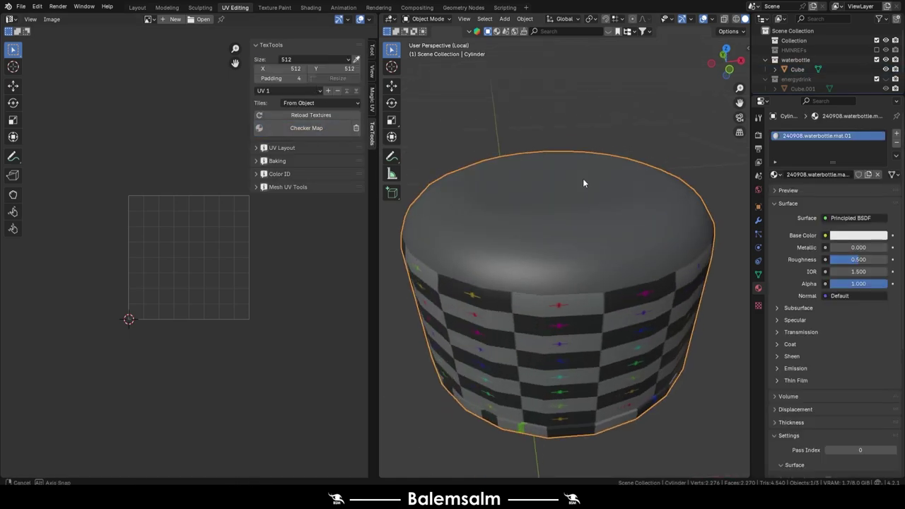
{"action": "key", "text": "Tab"}
{"action": "key", "text": "u"}
- Mark the cap's bottom rim loop and a vertical loop as seams
{"action": "left_click", "coordinate": [571, 130]}
{"action": "left_click", "coordinate": [732, 31]}
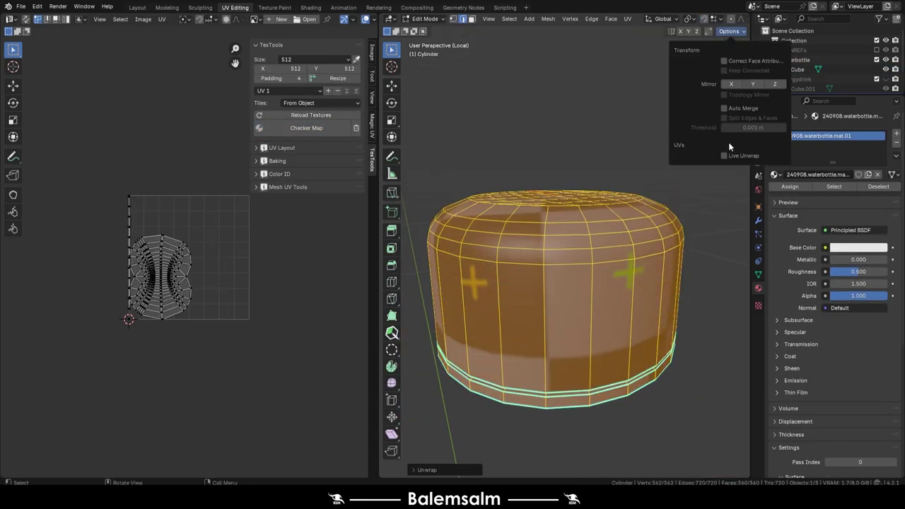
{"action": "scroll", "coordinate": [570, 316], "scroll_direction": "up", "scroll_amount": 8}
{"action": "left_click", "coordinate": [571, 316], "text": "alt"}
{"action": "middle_click_drag", "start_coordinate": [570, 316], "coordinate": [537, 328]}
{"action": "left_click", "coordinate": [537, 328], "text": "alt+shift"}
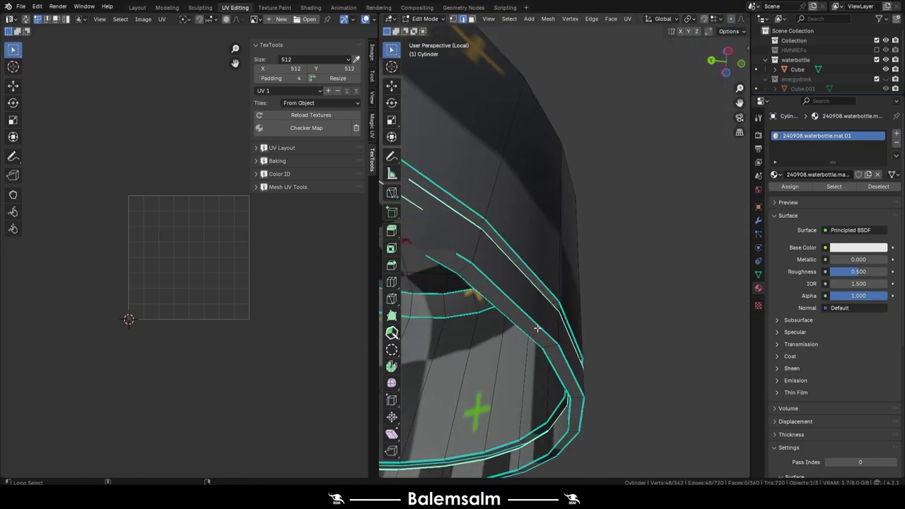
{"action": "mouse_move", "coordinate": [497, 283]}
{"action": "middle_mouse_down"}
{"action": "mouse_move", "coordinate": [545, 297]}
{"action": "mouse_move", "coordinate": [571, 205]}
{"action": "mouse_move", "coordinate": [446, 112]}
{"action": "middle_mouse_up"}
{"action": "right_click", "coordinate": [545, 297]}
{"action": "left_click", "coordinate": [537, 290]}
- Select the cap's inner ring loops and the linked upper cap geometry
{"action": "left_click", "coordinate": [571, 205], "text": "alt"}
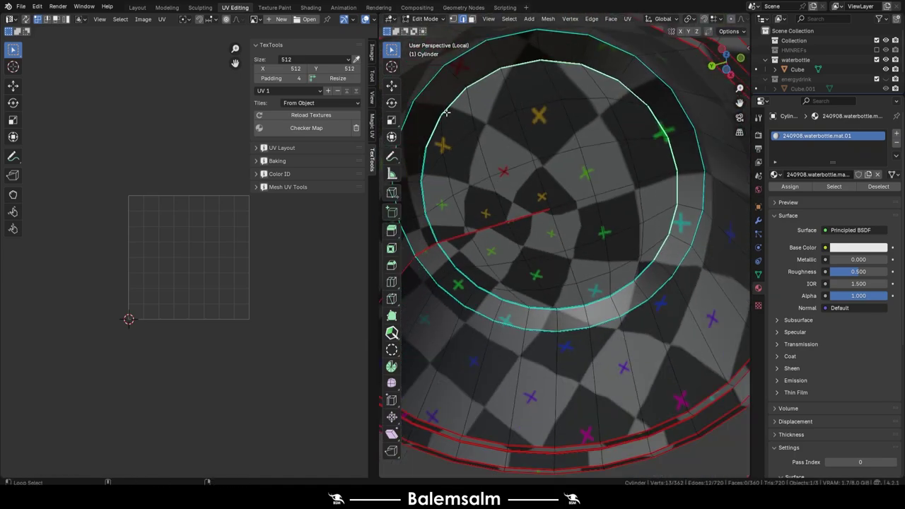
{"action": "left_click", "coordinate": [507, 308], "text": "alt"}
{"action": "scroll", "coordinate": [580, 333], "scroll_direction": "down", "scroll_amount": 5}
{"action": "scroll", "coordinate": [580, 333], "scroll_direction": "up", "scroll_amount": 2}
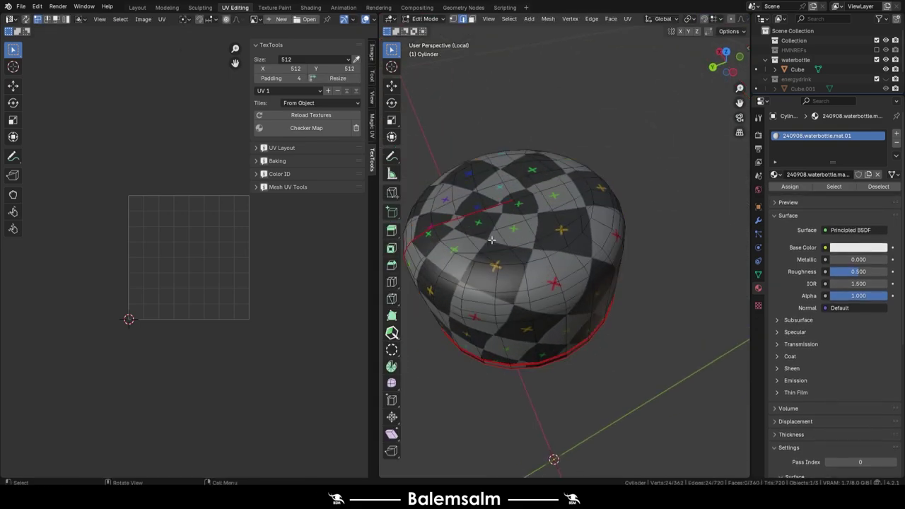
{"action": "middle_click_drag", "start_coordinate": [580, 333], "coordinate": [707, 261]}
{"action": "key", "text": "l"}
{"action": "scroll", "coordinate": [295, 288], "scroll_direction": "up", "scroll_amount": 3}
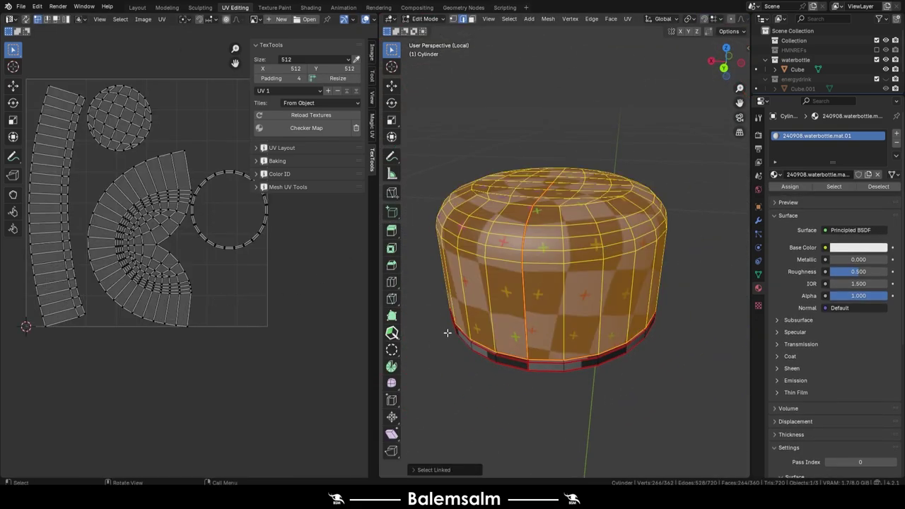
- Rectify all UV islands, pack them with rotation, and save the file
{"action": "key", "text": "a"}
{"action": "key", "text": "q"}
{"action": "left_click", "coordinate": [245, 317]}
{"action": "key", "text": "q"}
{"action": "left_click", "coordinate": [235, 316]}
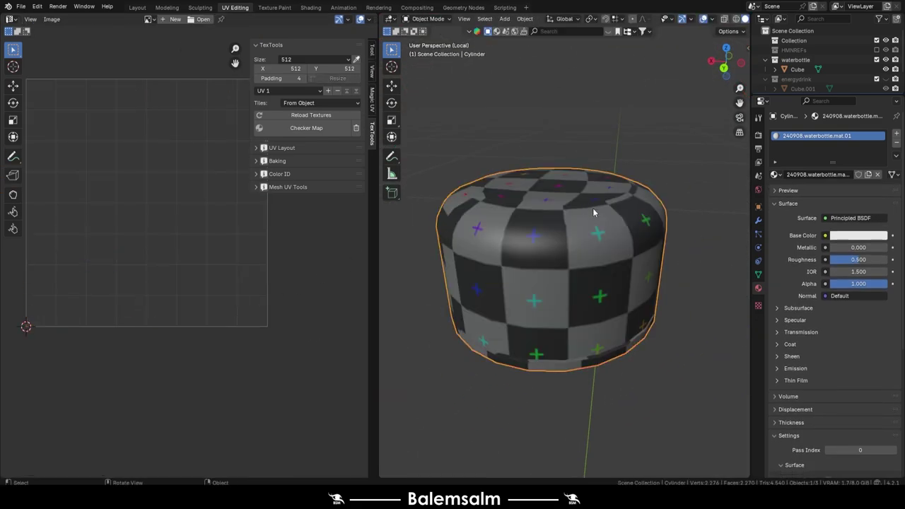
{"action": "key", "text": "q"}
{"action": "left_click", "coordinate": [242, 334]}
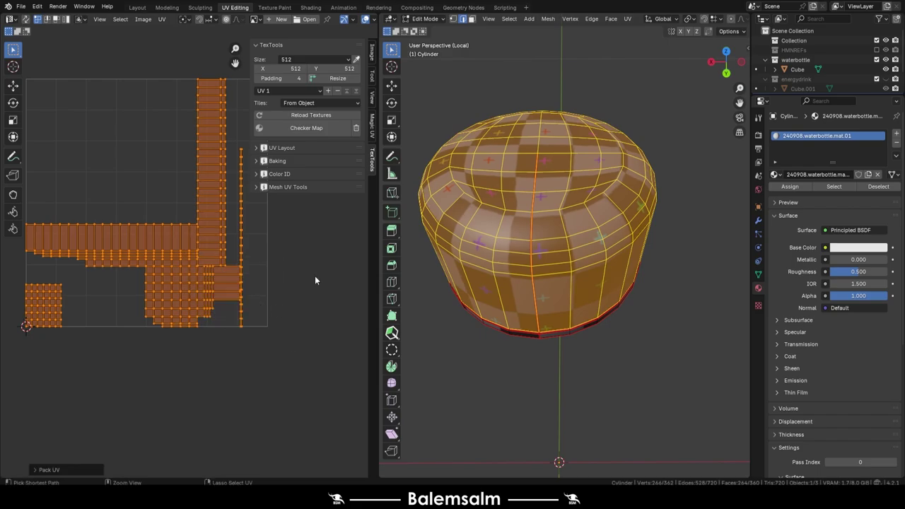
{"action": "key", "text": "q"}
{"action": "left_click", "coordinate": [280, 306]}
{"action": "key", "text": "ctrl+s"}
- Check the checker texture on the cap in Object Mode, then resume editing
{"action": "key", "text": "Tab"}
{"action": "scroll", "coordinate": [560, 261], "scroll_direction": "up", "scroll_amount": 3}
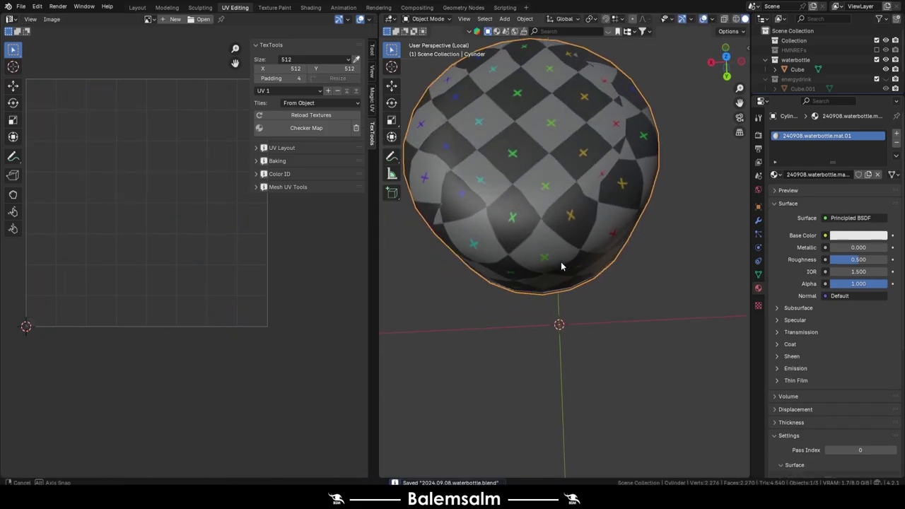
{"action": "key", "text": "Tab"}
{"action": "mouse_move", "coordinate": [561, 262]}
{"action": "middle_mouse_down"}
{"action": "mouse_move", "coordinate": [540, 204]}
{"action": "mouse_move", "coordinate": [569, 234]}
{"action": "middle_mouse_up"}
- Mark a vertical edge path down the cap's side as a seam
{"action": "key", "text": "alt+a"}
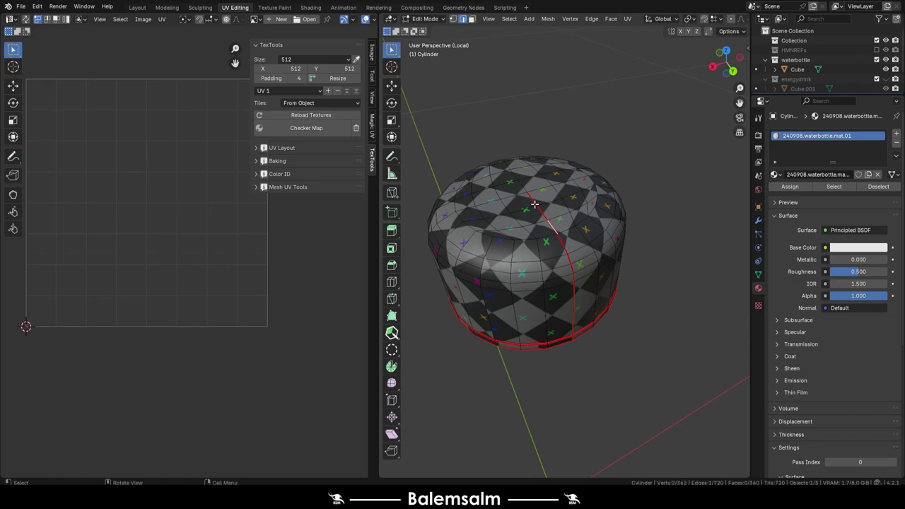
{"action": "left_click", "coordinate": [579, 204], "text": "ctrl"}
{"action": "key", "text": "u"}
{"action": "left_click", "coordinate": [558, 266]}
{"action": "key", "text": "Tab"}
{"action": "scroll", "coordinate": [559, 254], "scroll_direction": "up", "scroll_amount": 3}
{"action": "key", "text": "Tab"}
{"action": "left_click", "coordinate": [569, 238]}
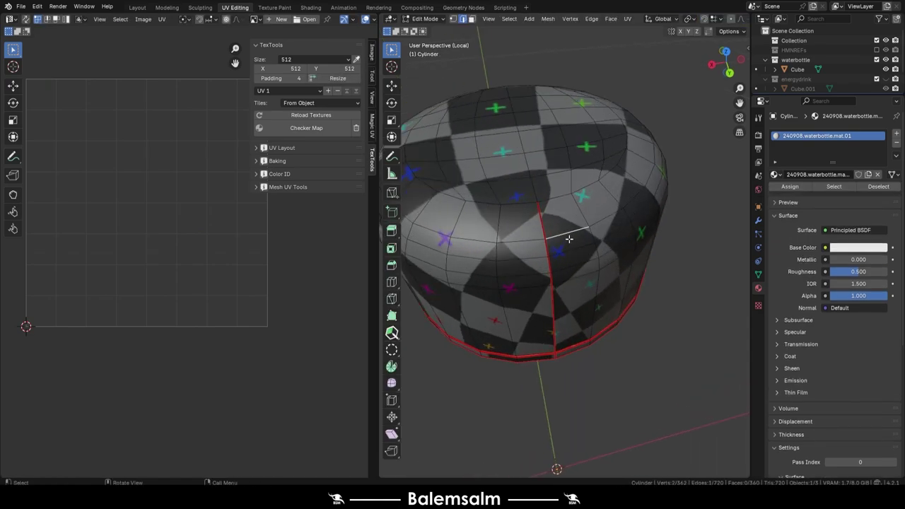
- Select the cap's island linked by seams, rectify it and pack the UV islands
{"action": "key", "text": "l"}
{"action": "left_click", "coordinate": [433, 471]}
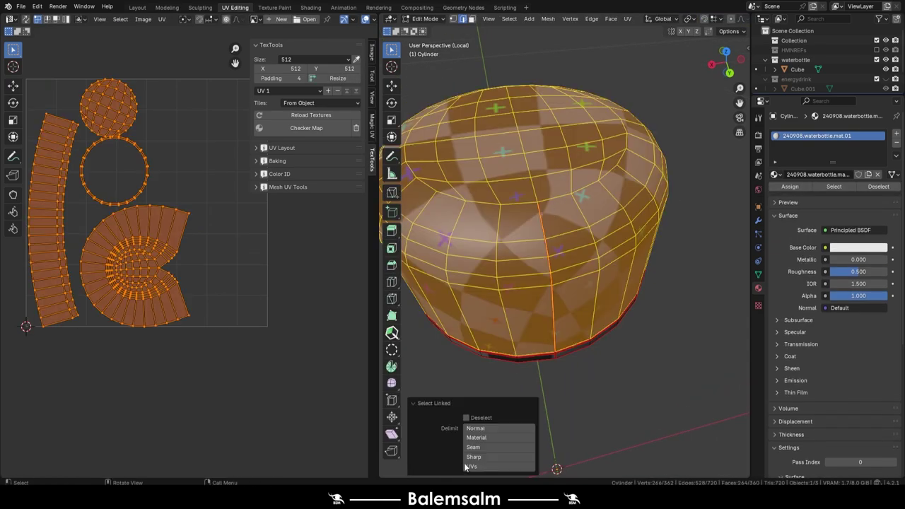
{"action": "left_click", "coordinate": [488, 447]}
{"action": "left_click", "coordinate": [146, 302]}
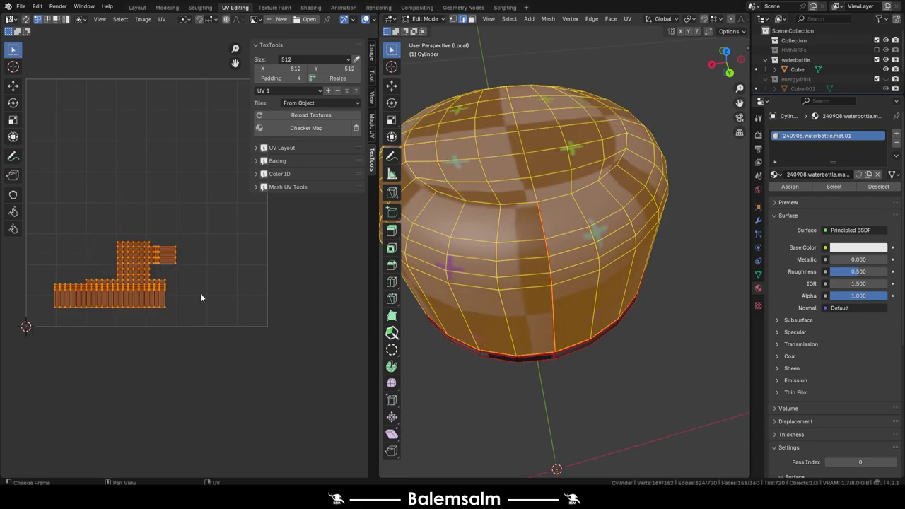
{"action": "key", "text": "q"}
{"action": "left_click", "coordinate": [195, 323]}
{"action": "key", "text": "q"}
{"action": "left_click", "coordinate": [231, 282]}
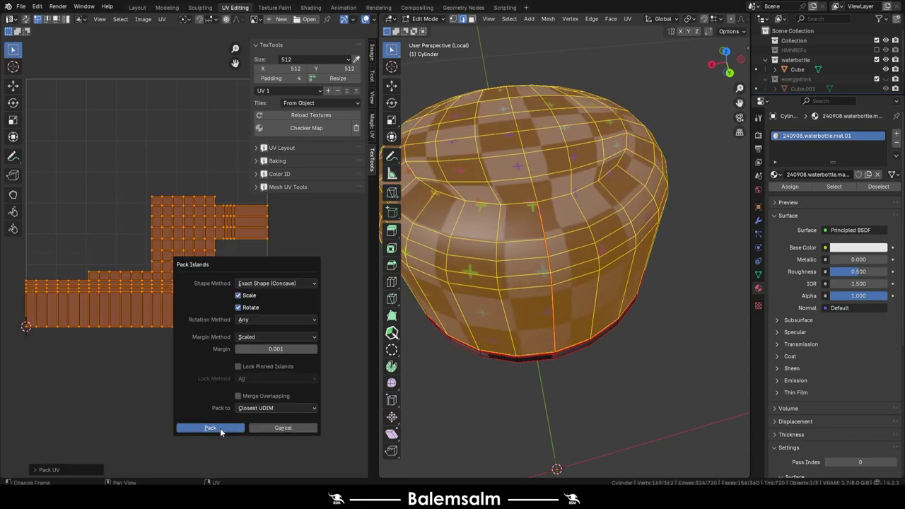
- Mark the edge loop around the cap's top as a seam
{"action": "left_click", "coordinate": [220, 428]}
{"action": "key", "text": "alt+a"}
{"action": "middle_click_drag", "start_coordinate": [532, 167], "coordinate": [598, 224]}
{"action": "left_click", "coordinate": [597, 224], "text": "alt"}
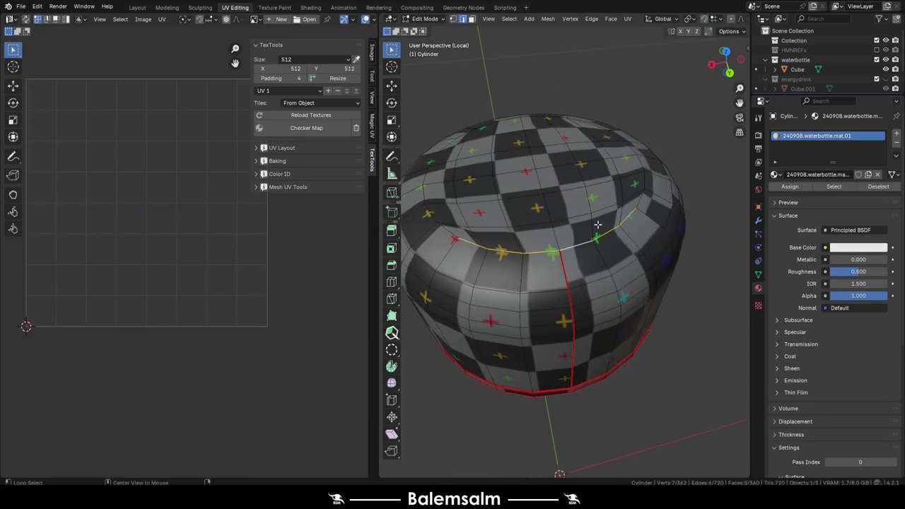
{"action": "key", "text": "ctrl+e"}
{"action": "left_click", "coordinate": [566, 233]}
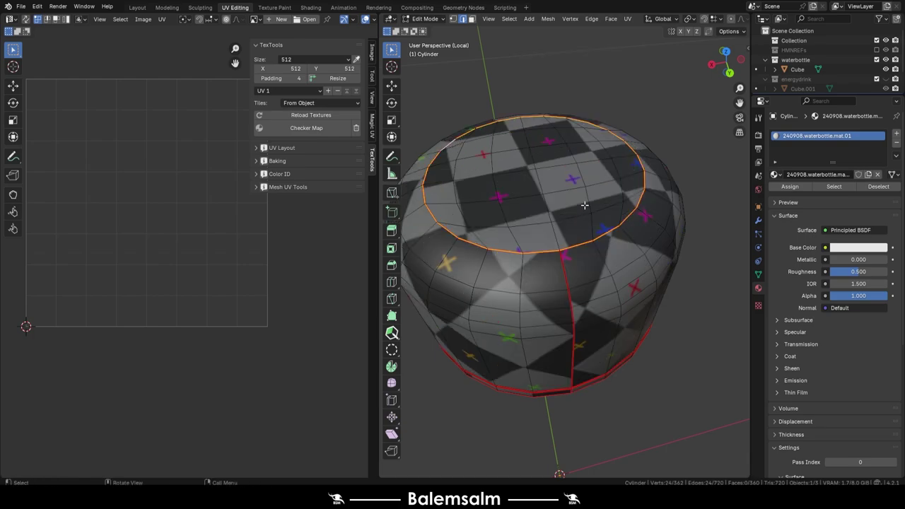
- Straighten the curved side island into a rectangular strip and repack the islands
{"action": "key", "text": "a"}
{"action": "key", "text": "alt+a"}
{"action": "key", "text": "l"}
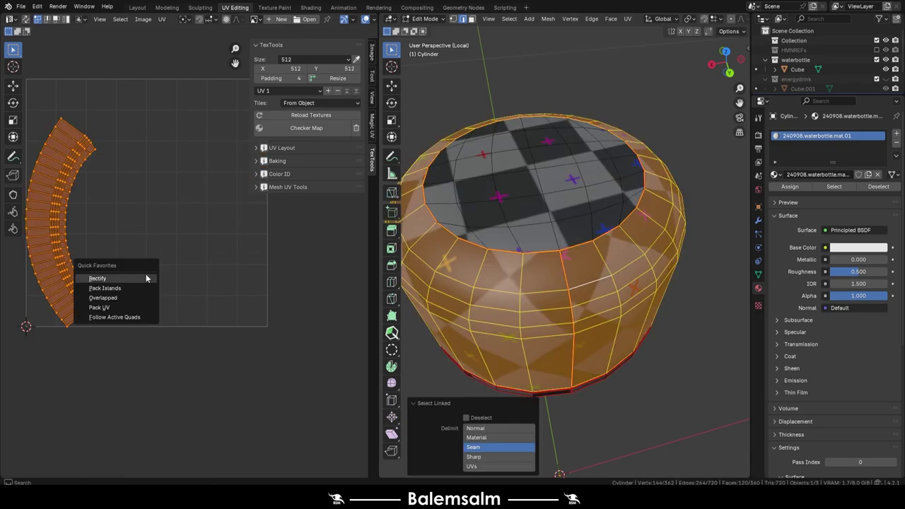
{"action": "left_click", "coordinate": [147, 279]}
{"action": "key", "text": "q"}
{"action": "left_click", "coordinate": [144, 262]}
{"action": "left_click", "coordinate": [130, 414]}
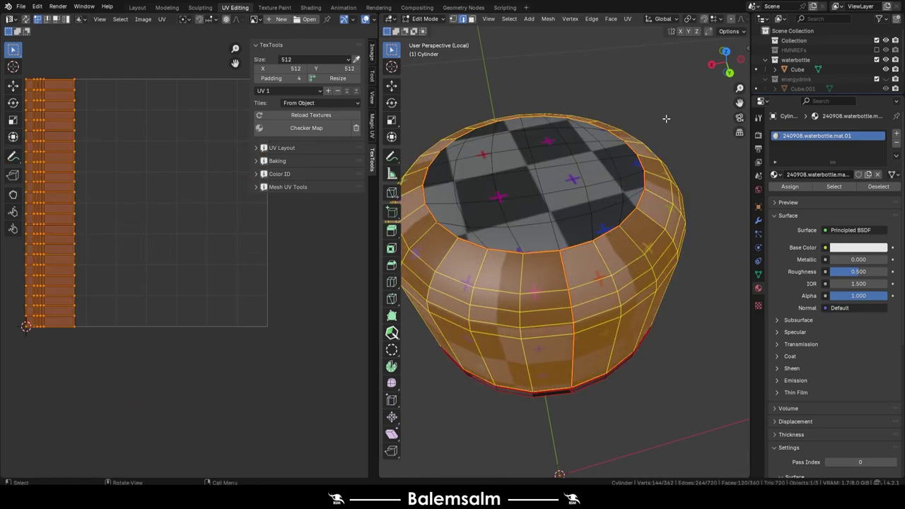
- Check the top cap island, select the whole mesh and leave Edit Mode to view the cap from above
{"action": "key", "text": "alt+a"}
{"action": "mouse_move", "coordinate": [538, 213]}
{"action": "middle_mouse_down"}
{"action": "mouse_move", "coordinate": [561, 135]}
{"action": "mouse_move", "coordinate": [608, 268]}
{"action": "middle_mouse_up"}
{"action": "key", "text": "l"}
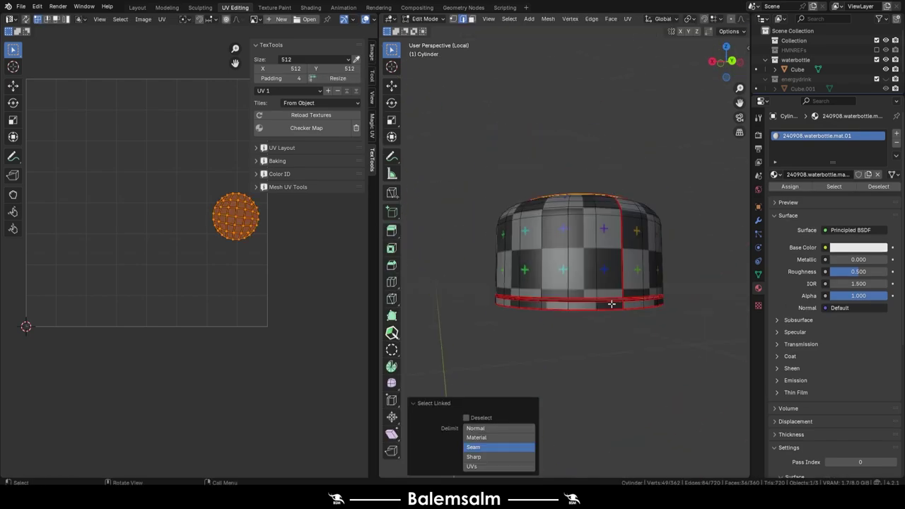
{"action": "key", "text": "alt+a"}
{"action": "key", "text": "a"}
{"action": "key", "text": "q"}
{"action": "key", "text": "Tab"}
{"action": "middle_click_drag", "start_coordinate": [650, 244], "coordinate": [551, 273]}
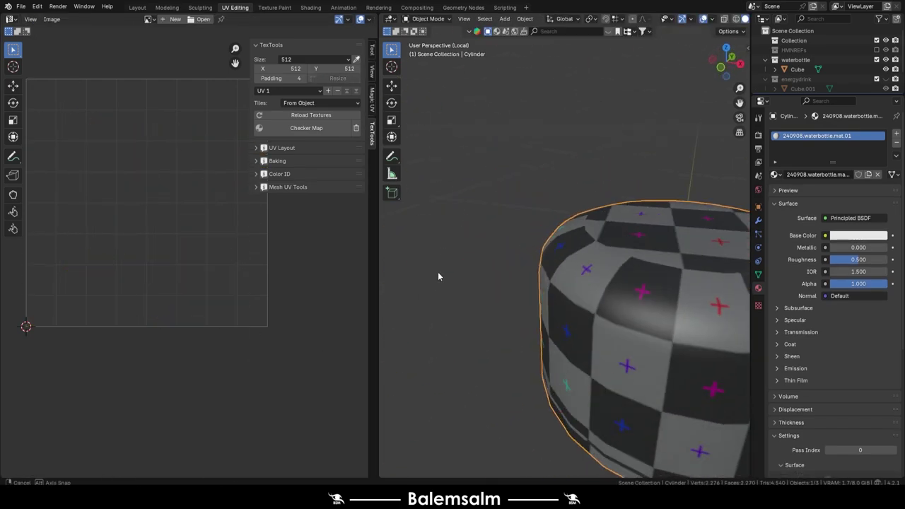
- Back in Edit Mode, select an edge loop on the cap's side and fill it with faces
{"action": "key", "text": "Tab"}
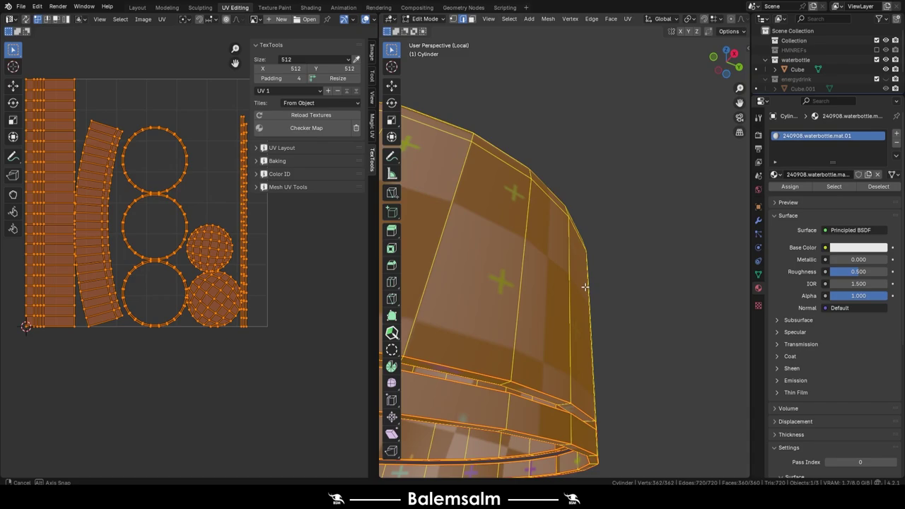
{"action": "key", "text": "alt+a"}
{"action": "left_click", "coordinate": [465, 384], "text": "alt"}
{"action": "middle_click_drag", "start_coordinate": [495, 283], "coordinate": [523, 268]}
{"action": "key", "text": "u"}
{"action": "key", "text": "ctrl+e"}
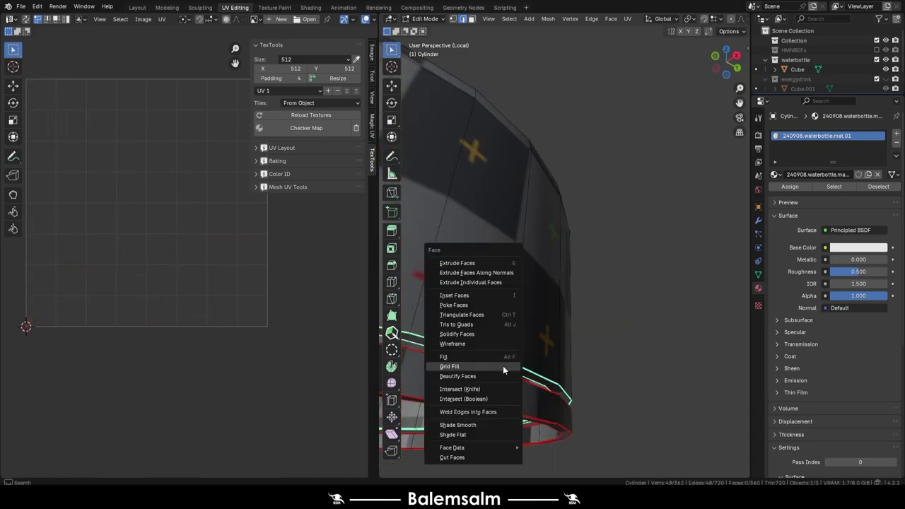
{"action": "left_click", "coordinate": [503, 366]}
{"action": "key", "text": "u"}
{"action": "key", "text": "Escape"}
{"action": "mouse_move", "coordinate": [555, 336]}
{"action": "middle_mouse_down"}
{"action": "mouse_move", "coordinate": [496, 379]}
{"action": "mouse_move", "coordinate": [565, 360]}
{"action": "middle_mouse_up"}
- Add another edge loop to the selection and cut a new loop near the rim
{"action": "left_click", "coordinate": [471, 372], "text": "alt+shift"}
{"action": "key", "text": "u"}
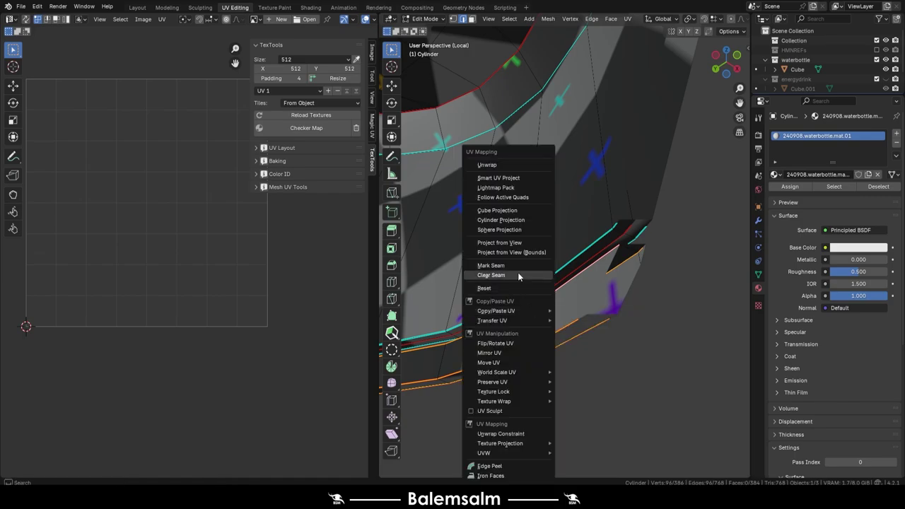
{"action": "key", "text": "Escape"}
{"action": "middle_click_drag", "start_coordinate": [537, 312], "coordinate": [600, 280]}
{"action": "key", "text": "ctrl+r"}
{"action": "left_click", "coordinate": [600, 279]}
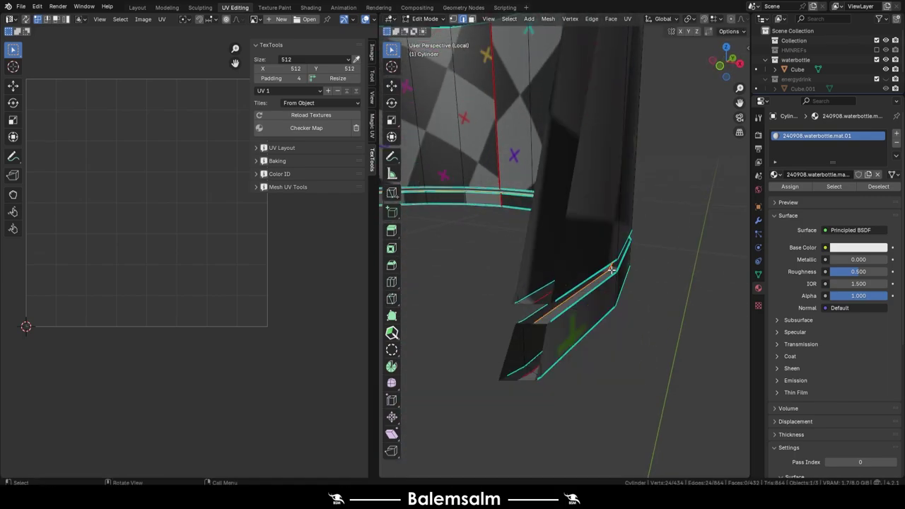
{"action": "scroll", "coordinate": [623, 198], "scroll_direction": "down", "scroll_amount": 5}
{"action": "scroll", "coordinate": [622, 198], "scroll_direction": "up", "scroll_amount": 5}
- Mark half of the cap's inner edge loop as a seam
{"action": "mouse_move", "coordinate": [622, 198]}
{"action": "middle_mouse_down"}
{"action": "mouse_move", "coordinate": [502, 204]}
{"action": "mouse_move", "coordinate": [577, 124]}
{"action": "middle_mouse_up"}
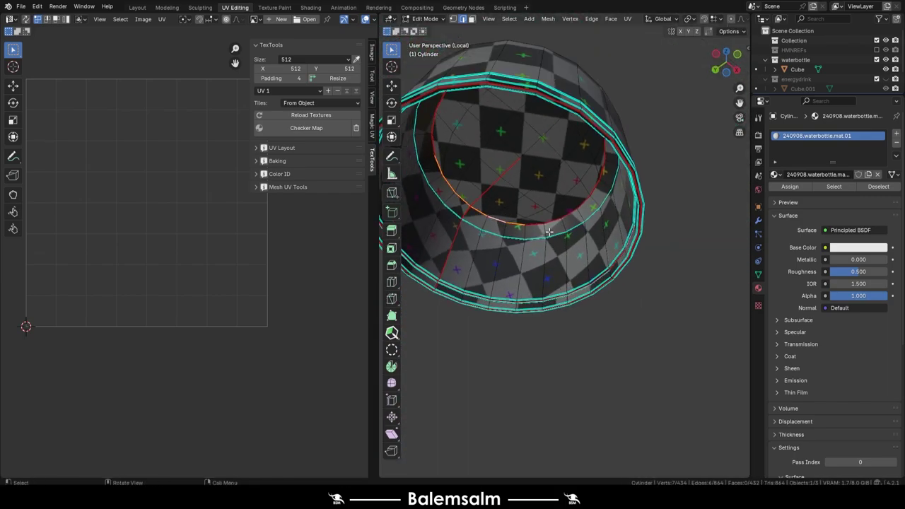
{"action": "left_click", "coordinate": [576, 125], "text": "ctrl"}
{"action": "key", "text": "u"}
{"action": "left_click", "coordinate": [502, 172]}
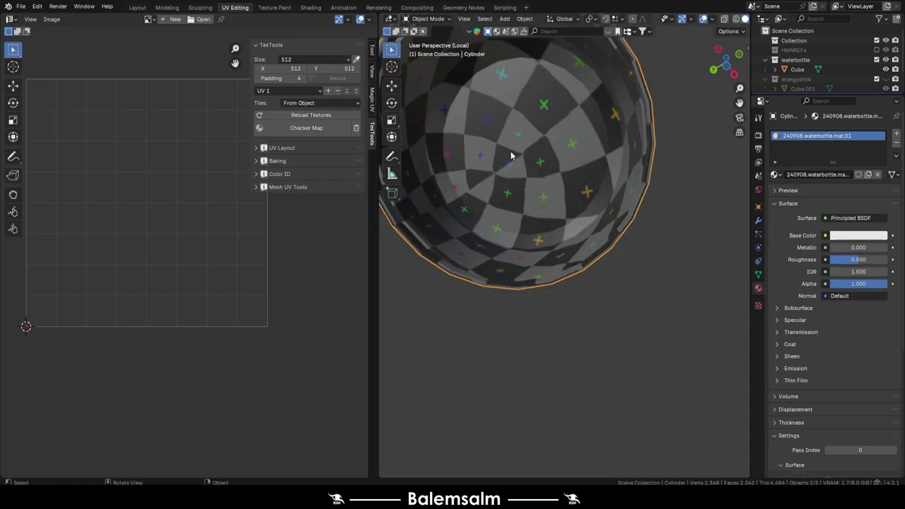
{"action": "middle_click_drag", "start_coordinate": [502, 173], "coordinate": [514, 155]}
{"action": "scroll", "coordinate": [548, 223], "scroll_direction": "down", "scroll_amount": 3}
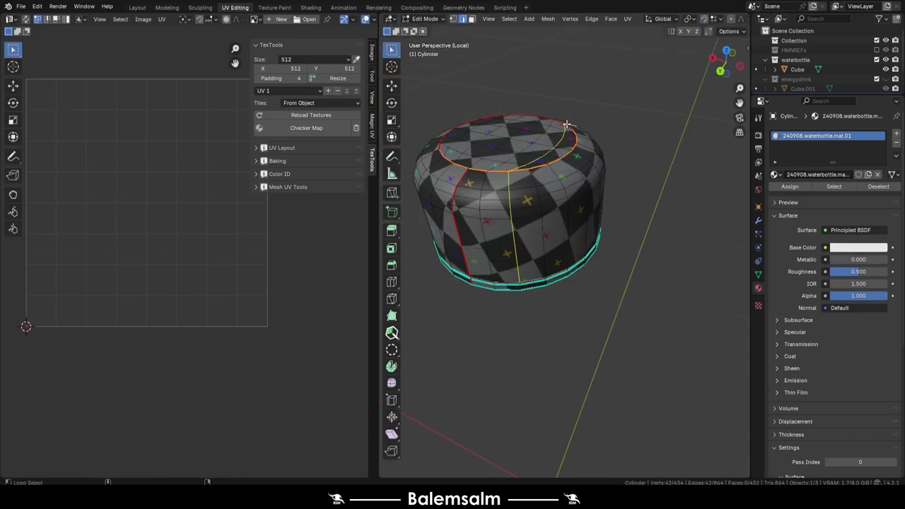
{"action": "middle_click_drag", "start_coordinate": [567, 125], "coordinate": [547, 108]}
{"action": "middle_click_drag", "start_coordinate": [499, 134], "coordinate": [574, 198]}
- Select the whole cap, lay its islands out in straight grids and unwrap it again
{"action": "key", "text": "u"}
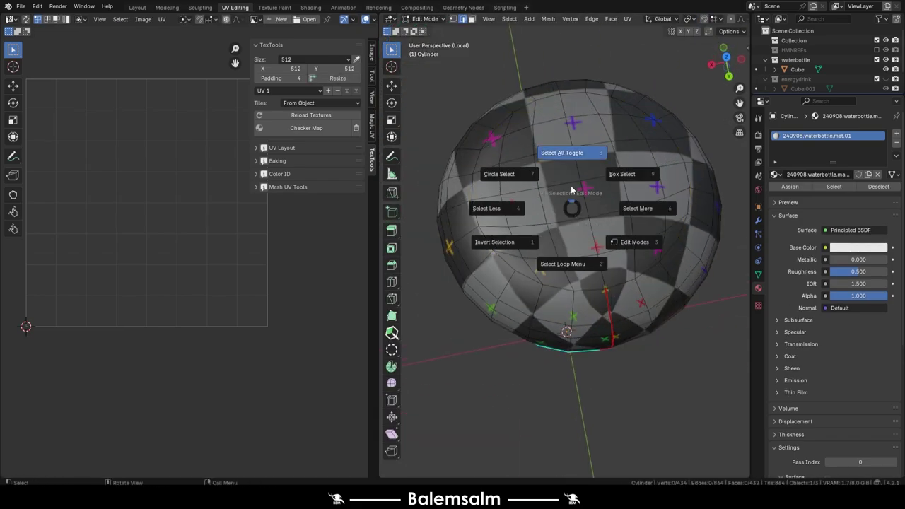
{"action": "left_click", "coordinate": [571, 149]}
{"action": "key", "text": "a"}
{"action": "key", "text": "u"}
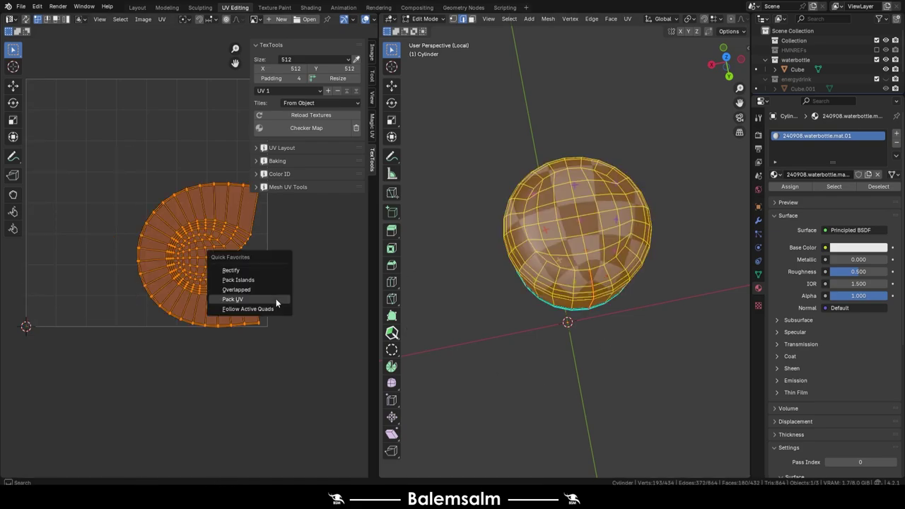
{"action": "left_click", "coordinate": [271, 274]}
{"action": "key", "text": "u"}
{"action": "left_click", "coordinate": [262, 296]}
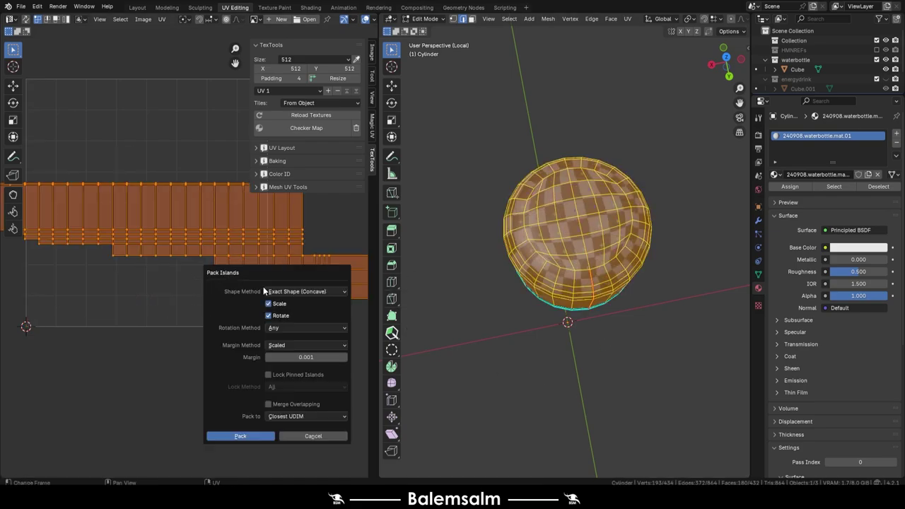
{"action": "left_click", "coordinate": [239, 435]}
- Cube-project the cap's UVs and pack the islands, redoing the projection and packing once
{"action": "key", "text": "u"}
{"action": "left_click", "coordinate": [566, 216]}
{"action": "middle_click_drag", "start_coordinate": [566, 216], "coordinate": [550, 201]}
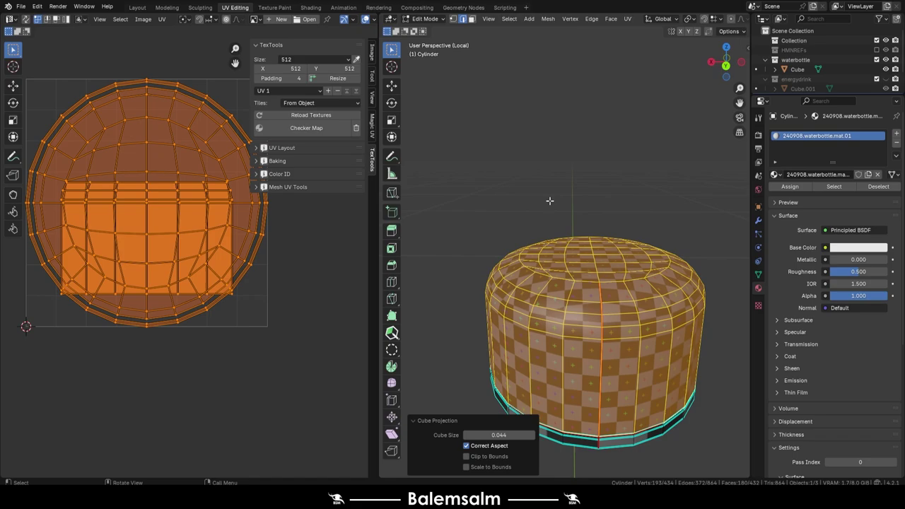
{"action": "left_click", "coordinate": [287, 327]}
{"action": "middle_click_drag", "start_coordinate": [566, 283], "coordinate": [538, 269]}
{"action": "key", "text": "alt+a"}
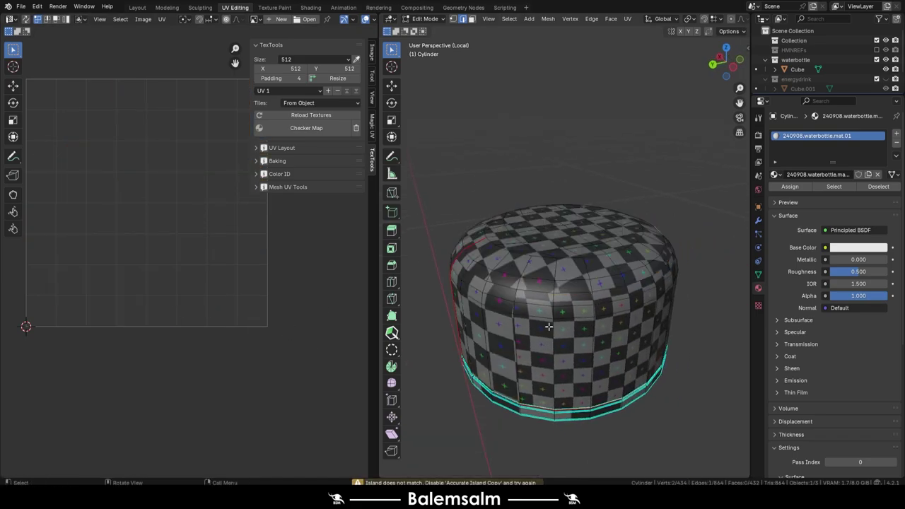
{"action": "key", "text": "ctrl+l"}
{"action": "key", "text": "ctrl+z"}
{"action": "key", "text": "u"}
{"action": "left_click", "coordinate": [580, 258]}
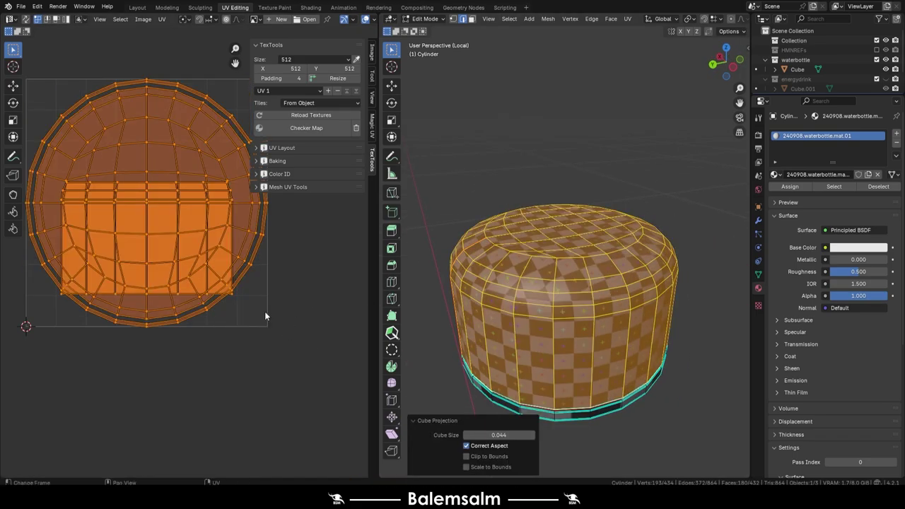
{"action": "key", "text": "q"}
{"action": "left_click", "coordinate": [294, 258]}
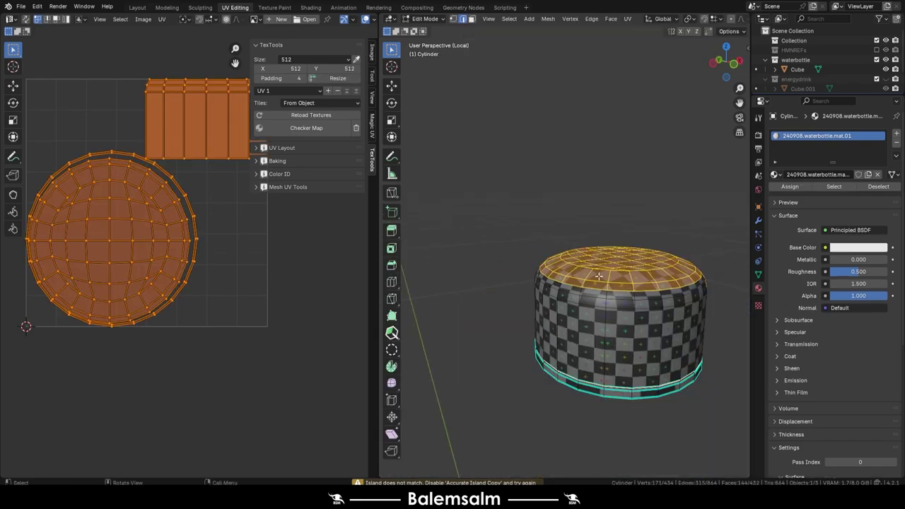
- Mark a vertical edge path on the cylinder as a seam and unwrap it
{"action": "key", "text": "l"}
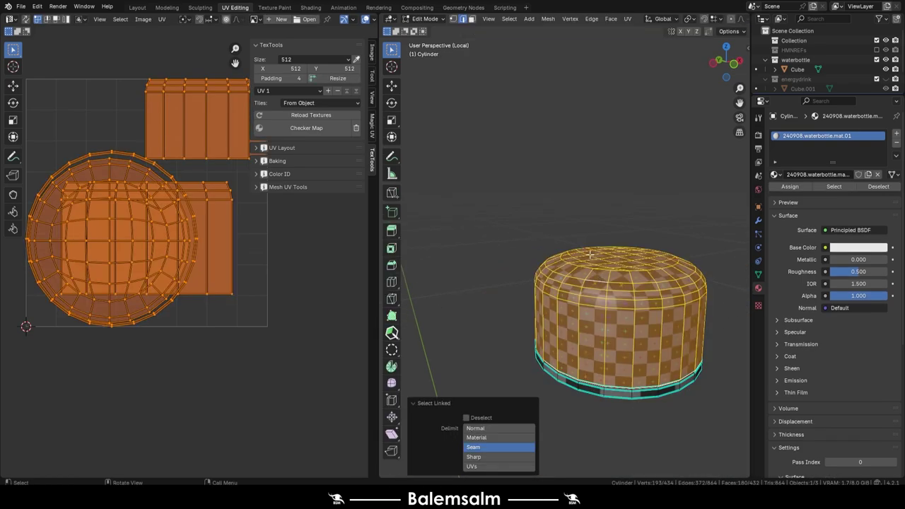
{"action": "middle_click_drag", "start_coordinate": [590, 254], "coordinate": [588, 250]}
{"action": "key", "text": "alt+a"}
{"action": "middle_click_drag", "start_coordinate": [600, 288], "coordinate": [602, 324]}
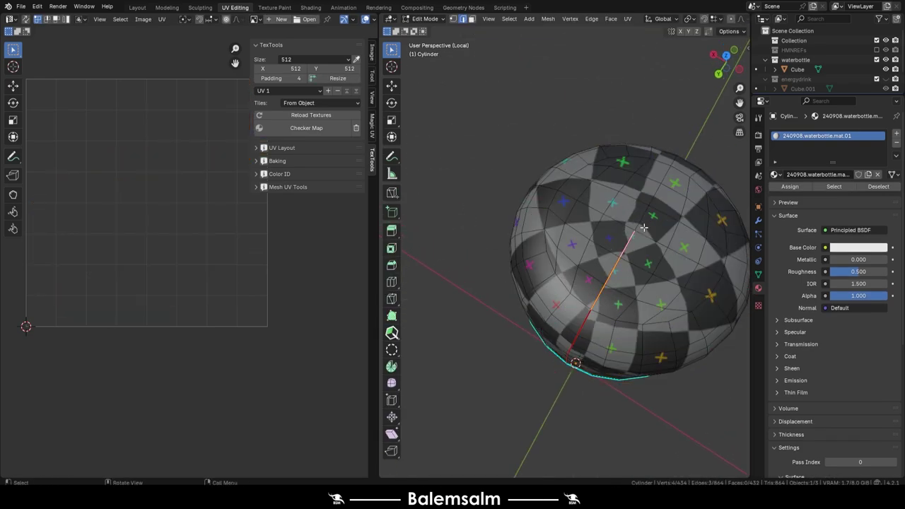
{"action": "left_click", "coordinate": [602, 324], "text": "ctrl"}
{"action": "key", "text": "ctrl+e"}
{"action": "left_click", "coordinate": [505, 293]}
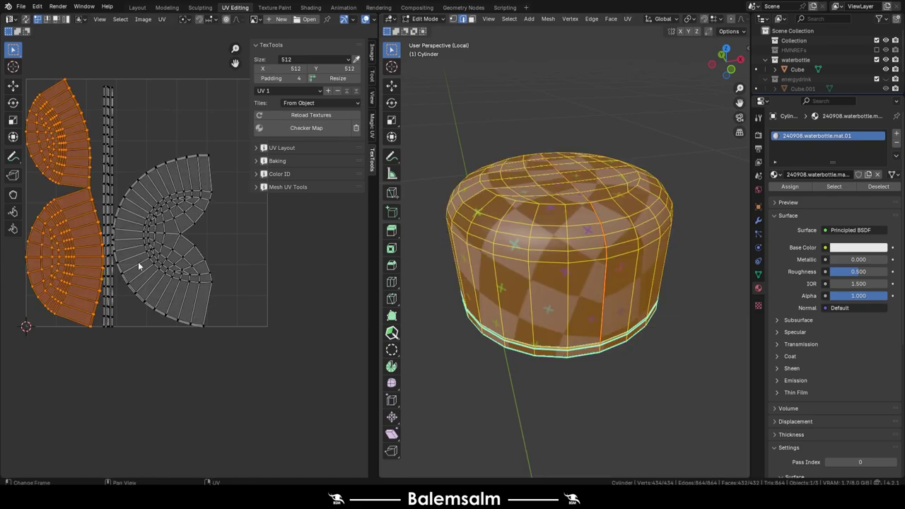
{"action": "scroll", "coordinate": [556, 332], "scroll_direction": "up", "scroll_amount": 3}
- Hide that part, select the seam-bounded base, then pack and straighten its islands into rectangular grids
{"action": "key", "text": "h"}
{"action": "mouse_move", "coordinate": [556, 332]}
{"action": "middle_mouse_down"}
{"action": "mouse_move", "coordinate": [677, 364]}
{"action": "mouse_move", "coordinate": [565, 212]}
{"action": "middle_mouse_up"}
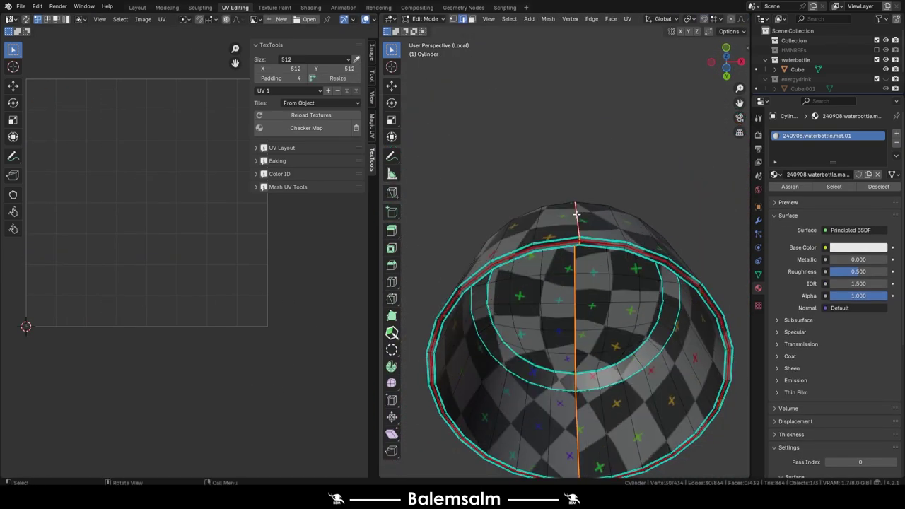
{"action": "scroll", "coordinate": [539, 157], "scroll_direction": "up", "scroll_amount": 3}
{"action": "left_click", "coordinate": [545, 157]}
{"action": "scroll", "coordinate": [610, 322], "scroll_direction": "down", "scroll_amount": 4}
{"action": "key", "text": "l"}
{"action": "left_click", "coordinate": [107, 266]}
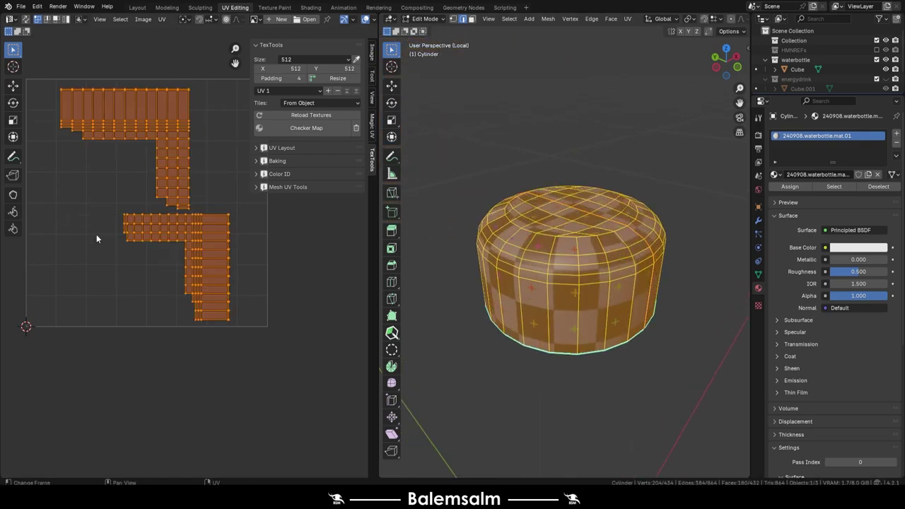
{"action": "key", "text": "q"}
{"action": "left_click", "coordinate": [73, 274]}
{"action": "middle_click_drag", "start_coordinate": [596, 237], "coordinate": [576, 432]}
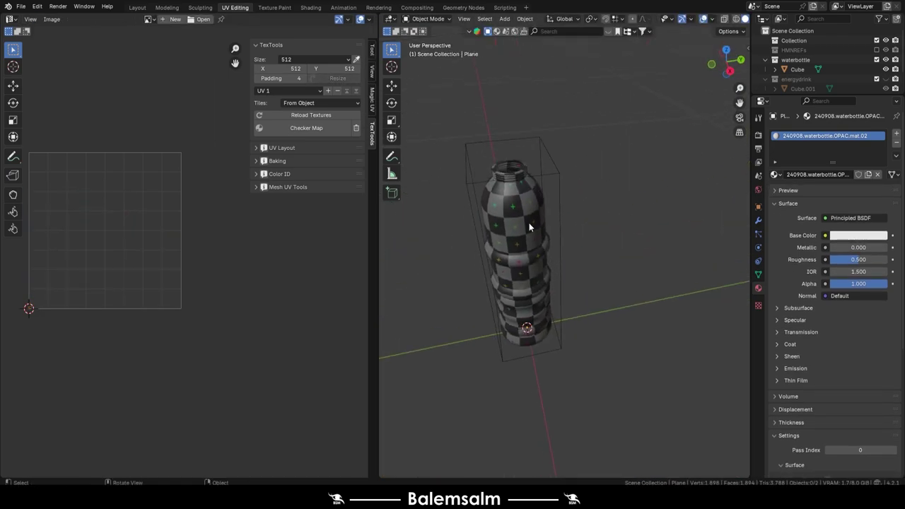
- Remove the checker texture from the water bottle and delete the extra cylinder object
{"action": "left_click", "coordinate": [582, 210]}
{"action": "middle_click_drag", "start_coordinate": [582, 210], "coordinate": [462, 179]}
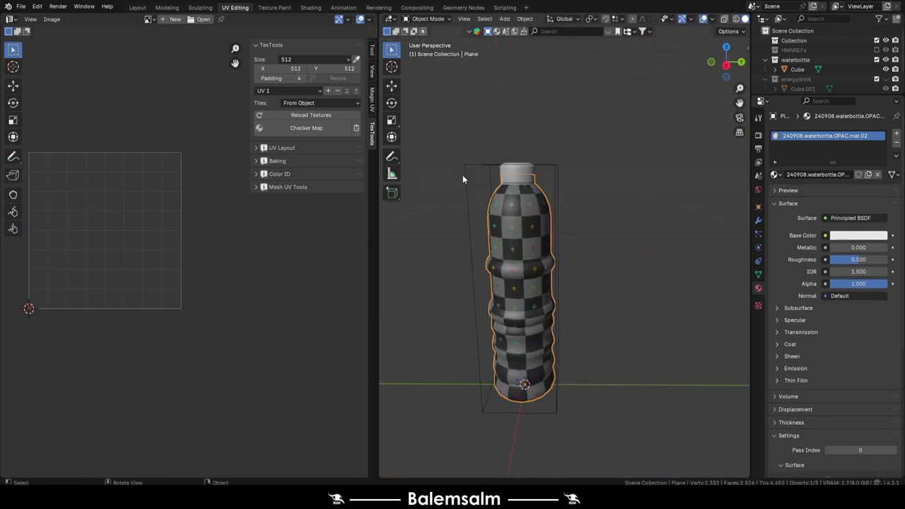
{"action": "left_click", "coordinate": [356, 131]}
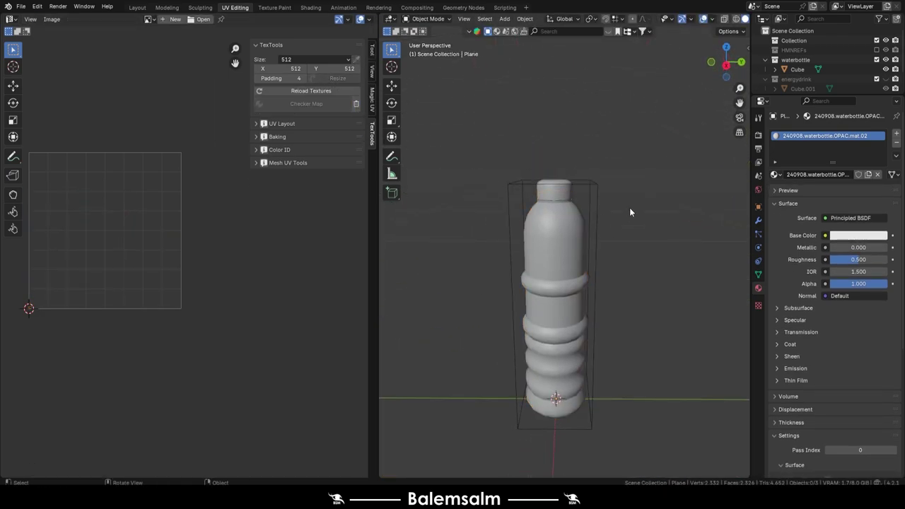
{"action": "key", "text": "x"}
{"action": "left_click", "coordinate": [564, 196]}
{"action": "left_click", "coordinate": [567, 212]}
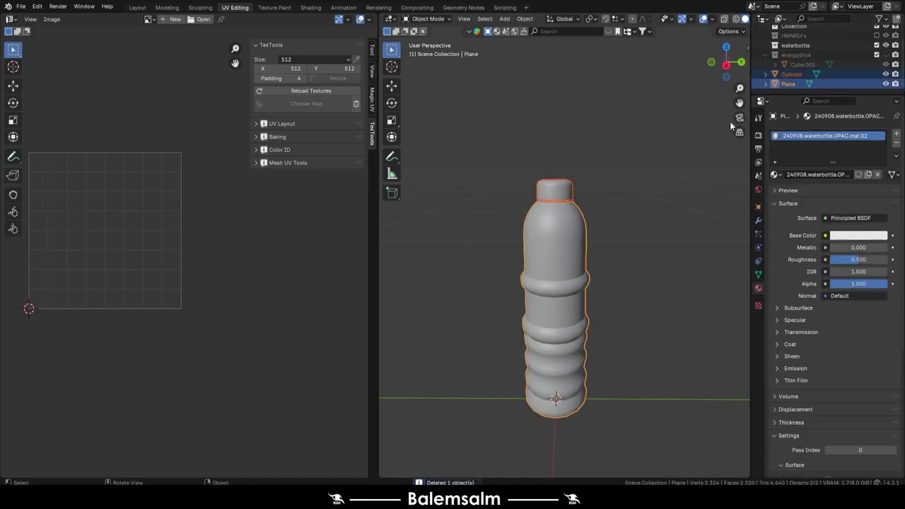
- Hide the waterbottle collection, show energydrink, and display the Cube.001 block as Wire
{"action": "left_click", "coordinate": [138, 7]}
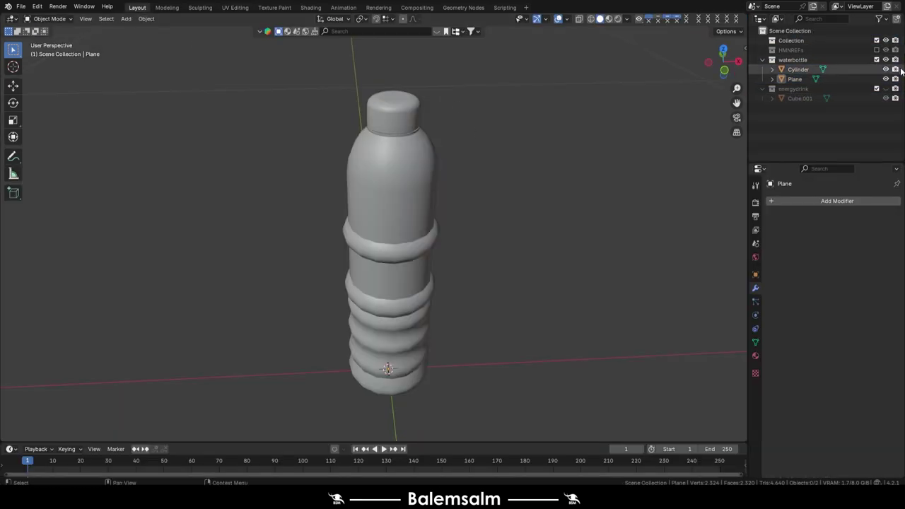
{"action": "left_click", "coordinate": [877, 60]}
{"action": "left_click", "coordinate": [877, 88]}
{"action": "left_click", "coordinate": [397, 249]}
{"action": "left_click", "coordinate": [756, 274]}
{"action": "scroll", "coordinate": [836, 429], "scroll_direction": "down", "scroll_amount": 5}
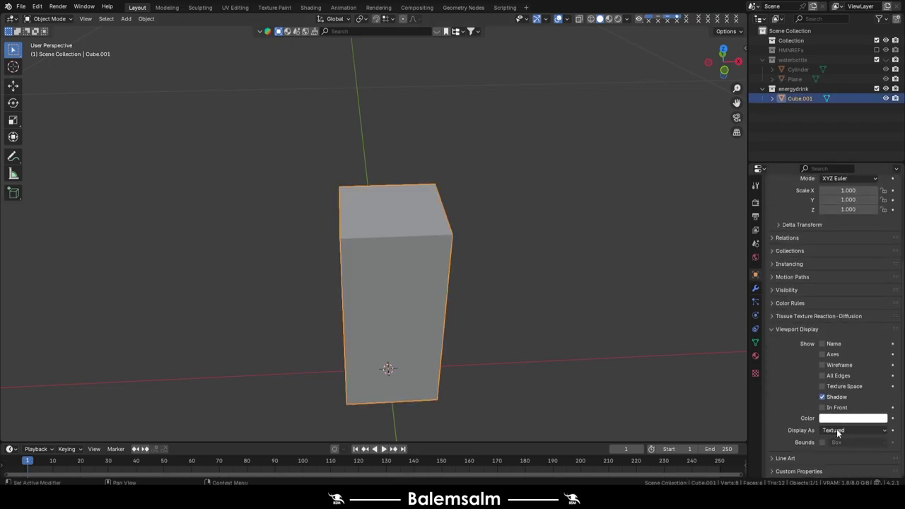
{"action": "left_click", "coordinate": [831, 452]}
{"action": "left_click", "coordinate": [534, 310]}
- In top view, add a plane and merge its vertices at center into a single vertex
{"action": "key", "text": "KP_7"}
{"action": "key", "text": "shift+a"}
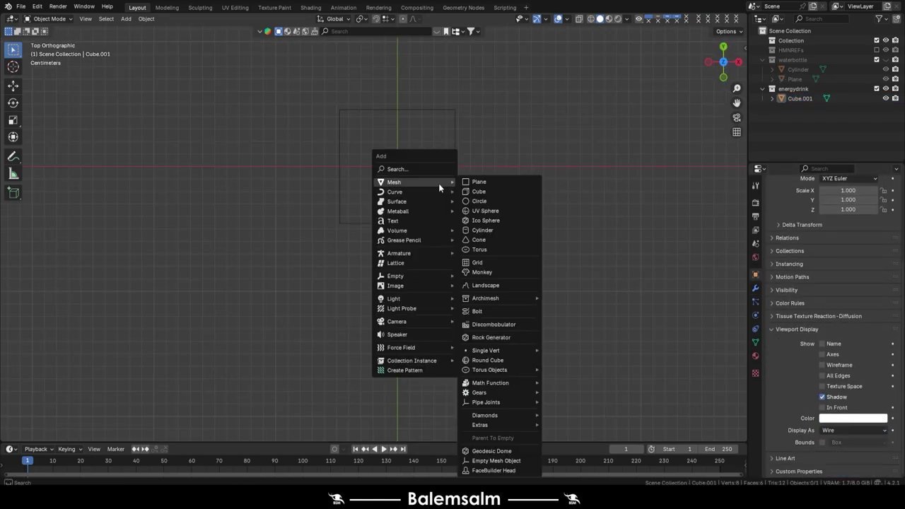
{"action": "left_click", "coordinate": [505, 184]}
{"action": "key", "text": "Tab"}
{"action": "key", "text": "x"}
{"action": "key", "text": "m"}
{"action": "left_click", "coordinate": [502, 166]}
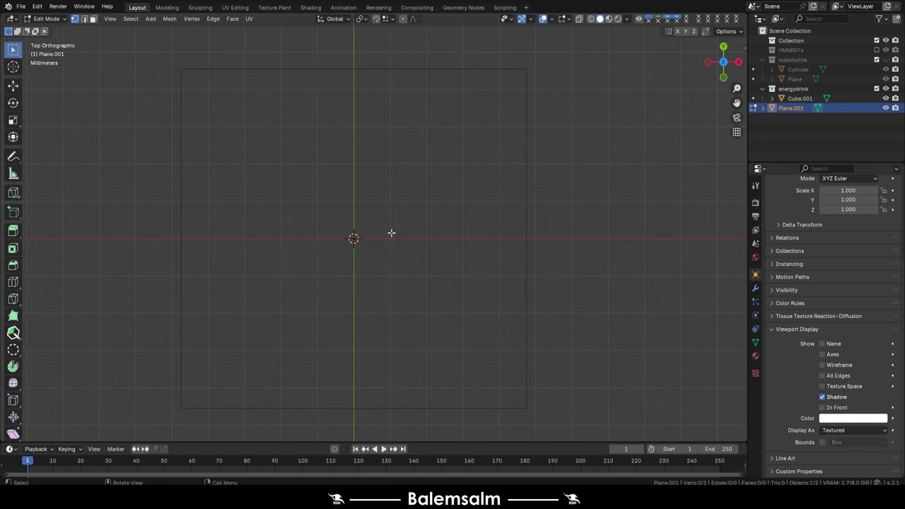
- Move the vertex 0.04 m along X, then extrude the short base and tall side wall
{"action": "key", "text": "g"}
{"action": "left_click", "coordinate": [531, 265]}
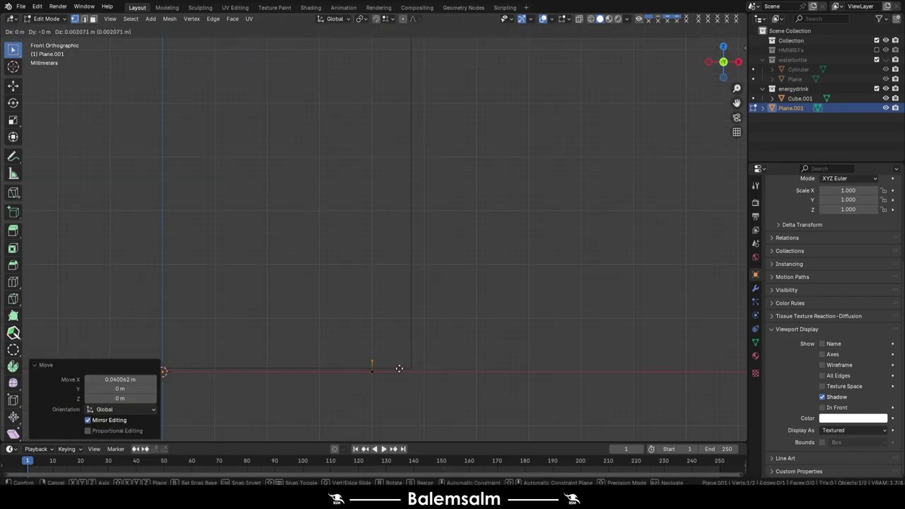
{"action": "left_click", "coordinate": [399, 369]}
{"action": "key", "text": "e"}
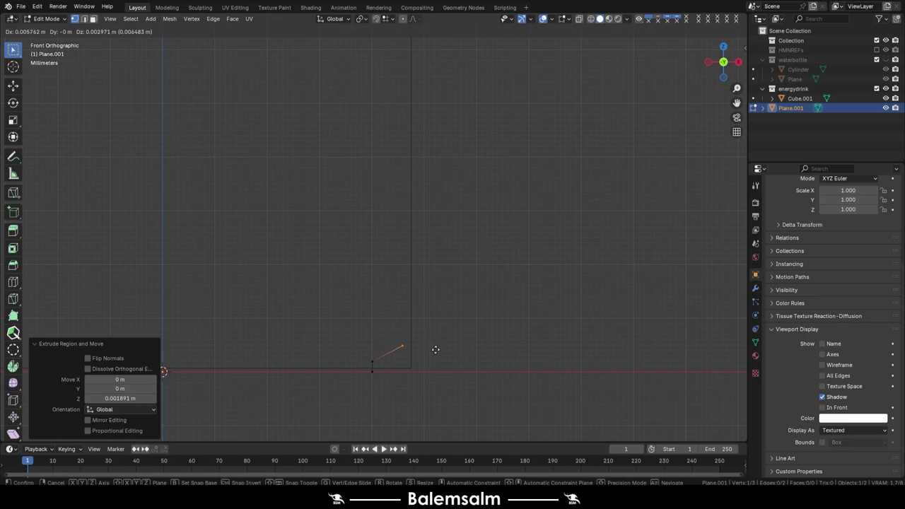
{"action": "scroll", "coordinate": [436, 349], "scroll_direction": "up", "scroll_amount": 2}
{"action": "left_click", "coordinate": [444, 241]}
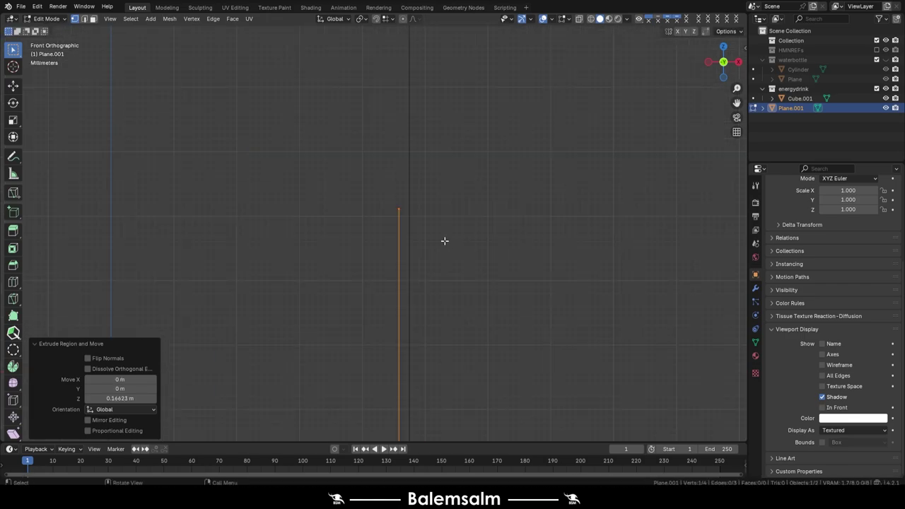
{"action": "middle_click_drag", "start_coordinate": [445, 241], "coordinate": [455, 281], "text": "shift"}
- Extrude a diagonal shoulder edge, subdivide it, and pull the midpoint outward to bow it
{"action": "key", "text": "e"}
{"action": "left_click", "coordinate": [319, 162]}
{"action": "key", "text": "e"}
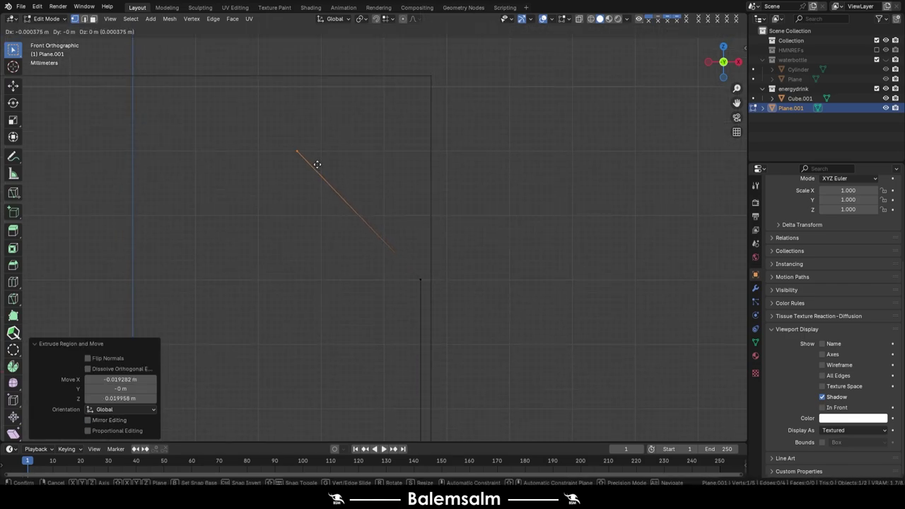
{"action": "right_click", "coordinate": [317, 164]}
{"action": "left_click", "coordinate": [420, 243], "text": "shift"}
{"action": "right_click", "coordinate": [420, 243]}
{"action": "left_click", "coordinate": [388, 186]}
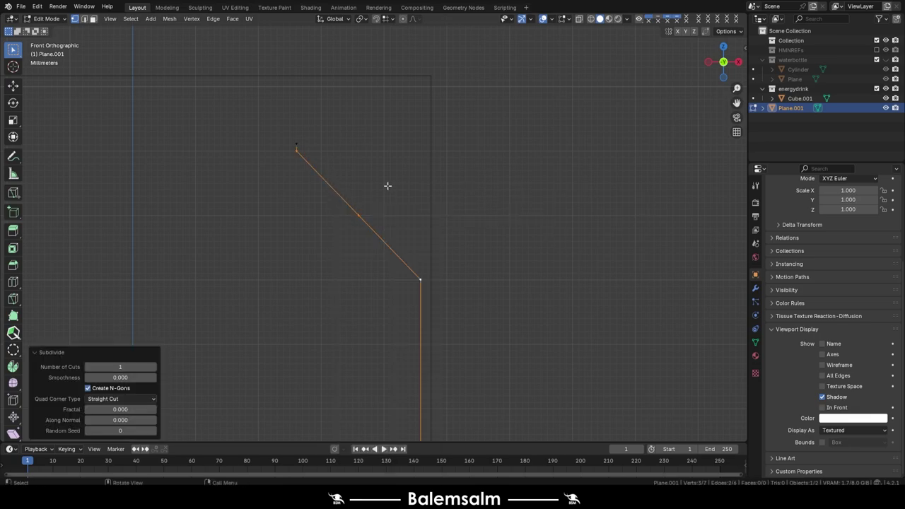
{"action": "left_click_drag", "start_coordinate": [358, 214], "coordinate": [387, 186]}
- Bevel the shoulder vertex and the base corner with Ctrl+Shift+B to round them
{"action": "key", "text": "ctrl+shift+b"}
{"action": "left_click", "coordinate": [438, 280]}
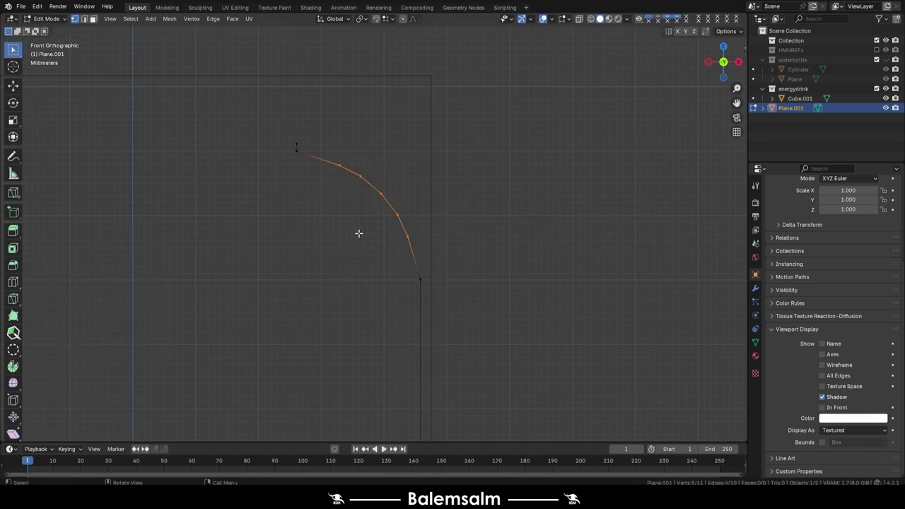
{"action": "left_click", "coordinate": [367, 225]}
{"action": "scroll", "coordinate": [412, 162], "scroll_direction": "down", "scroll_amount": 3}
{"action": "scroll", "coordinate": [343, 400], "scroll_direction": "up", "scroll_amount": 5}
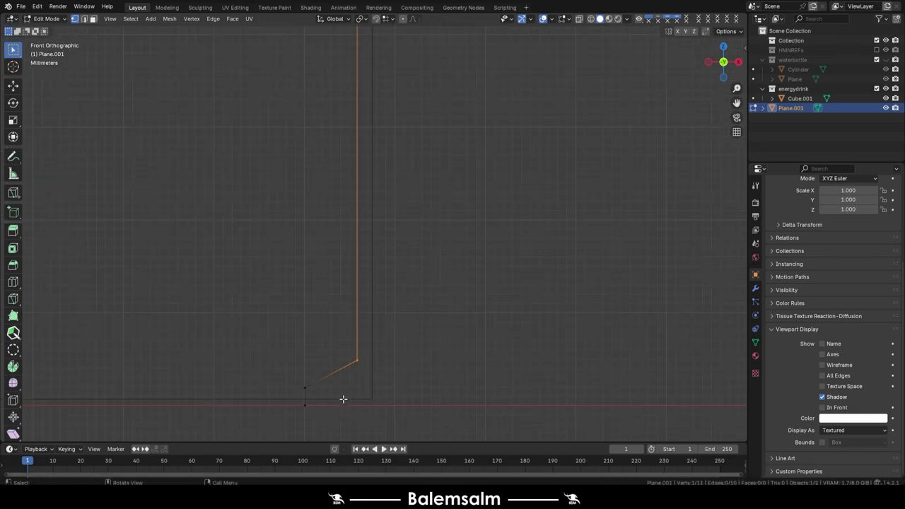
{"action": "left_click", "coordinate": [454, 389]}
{"action": "scroll", "coordinate": [440, 315], "scroll_direction": "down", "scroll_amount": 2}
{"action": "key", "text": "Tab"}
{"action": "scroll", "coordinate": [431, 315], "scroll_direction": "down", "scroll_amount": 2}
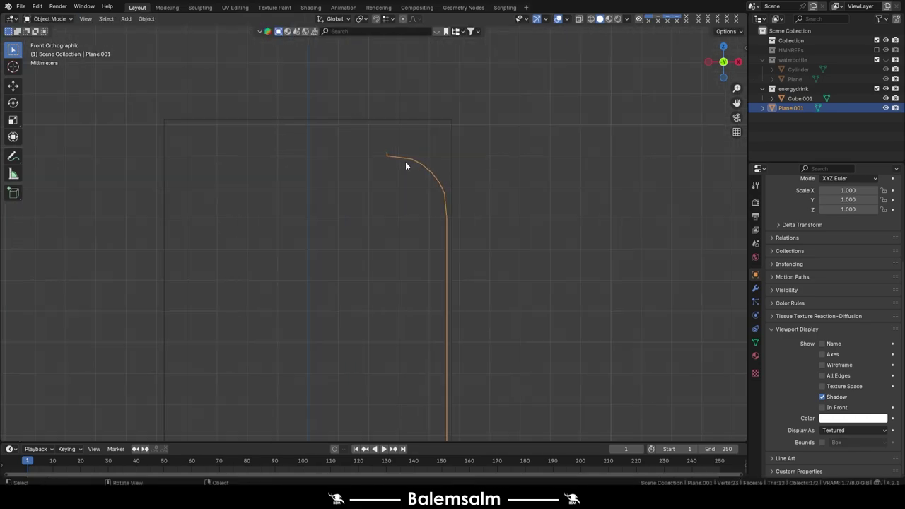
{"action": "key", "text": "Tab"}
{"action": "scroll", "coordinate": [344, 162], "scroll_direction": "up", "scroll_amount": 3}
{"action": "scroll", "coordinate": [380, 297], "scroll_direction": "up", "scroll_amount": 3}
- Extrude the top end vertex inward along X and then up along Z to form the rim
{"action": "key", "text": "e"}
{"action": "key", "text": "x"}
{"action": "left_click", "coordinate": [367, 297]}
{"action": "key", "text": "e"}
{"action": "key", "text": "z"}
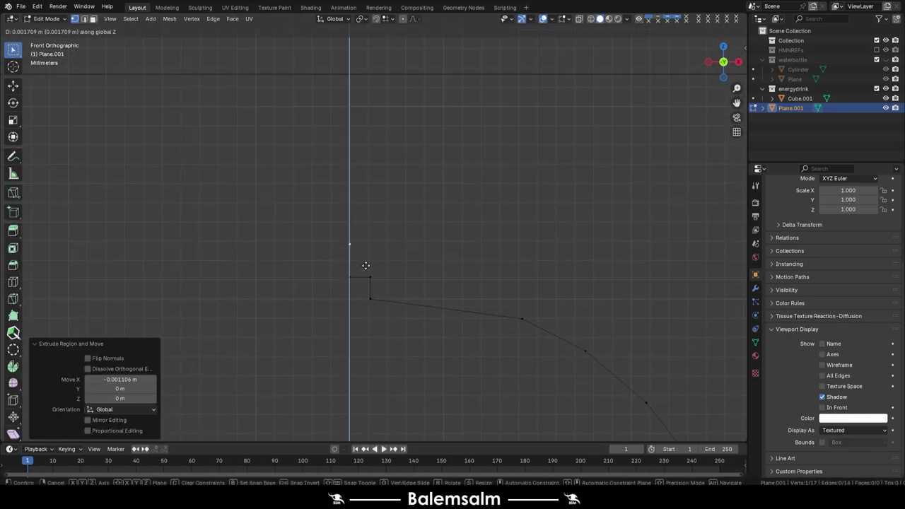
{"action": "left_click", "coordinate": [365, 282]}
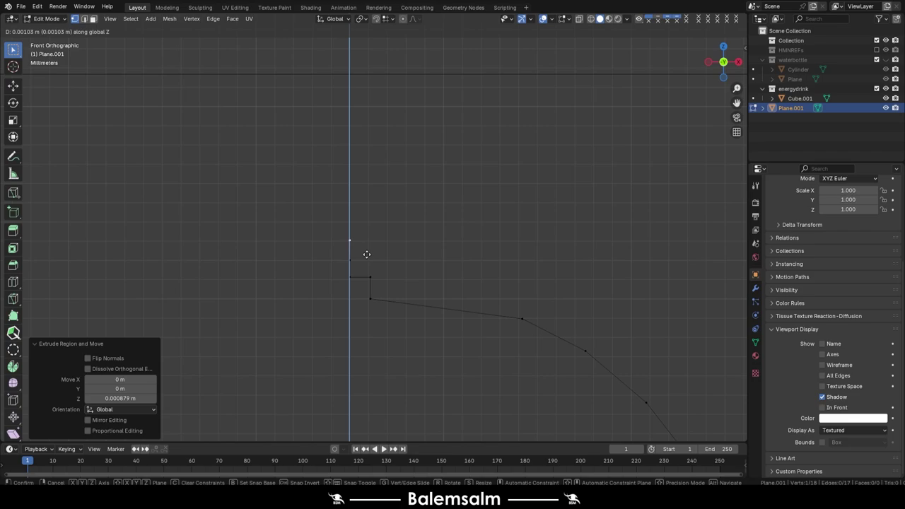
{"action": "left_click", "coordinate": [366, 254]}
- Subdivide the vertical rim edge and round the rim vertices
{"action": "right_click", "coordinate": [359, 235]}
{"action": "left_click", "coordinate": [340, 250]}
{"action": "scroll", "coordinate": [343, 211], "scroll_direction": "up", "scroll_amount": 3}
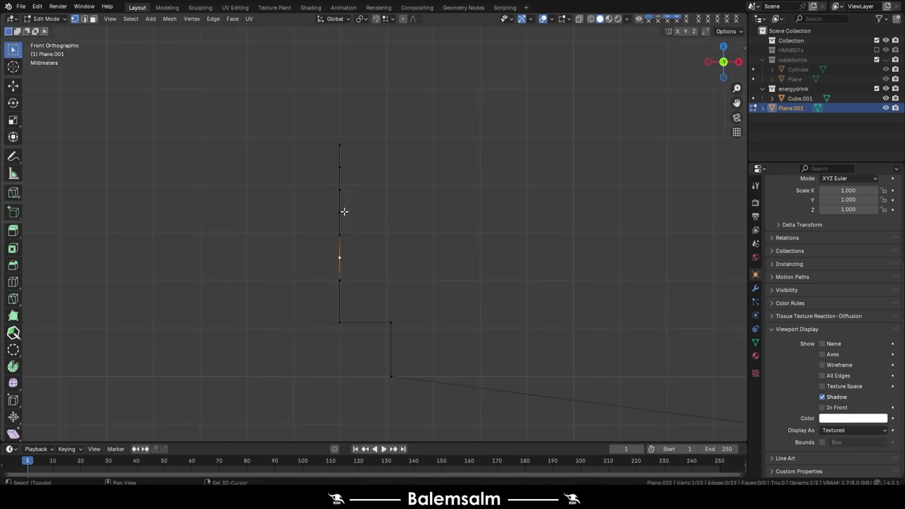
{"action": "left_click", "coordinate": [407, 273]}
{"action": "key", "text": "ctrl+z"}
{"action": "key", "text": "ctrl+z"}
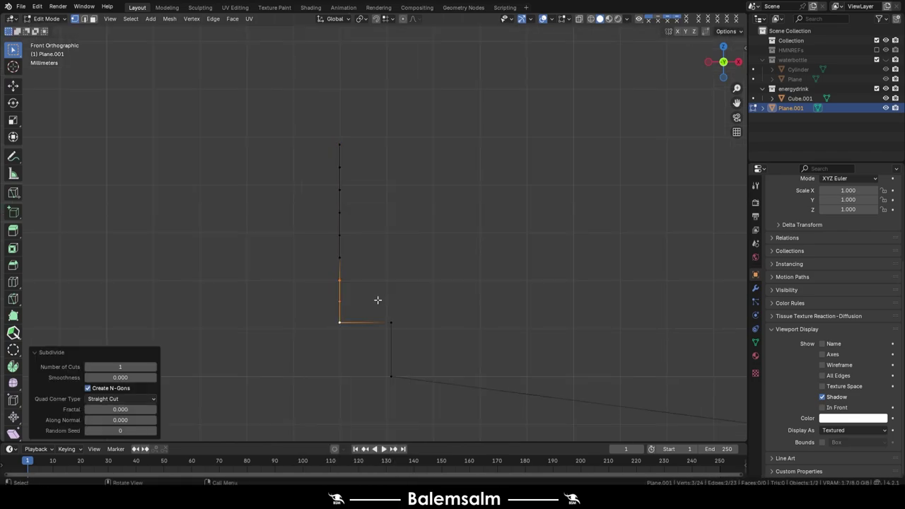
{"action": "key", "text": "ctrl+shift+z"}
{"action": "left_click", "coordinate": [420, 321]}
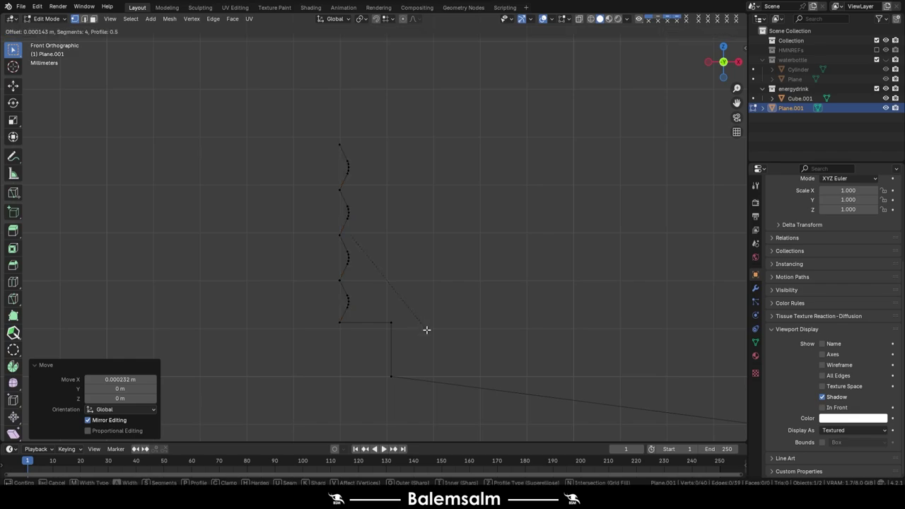
{"action": "left_click", "coordinate": [426, 329]}
{"action": "key", "text": "ctrl+z"}
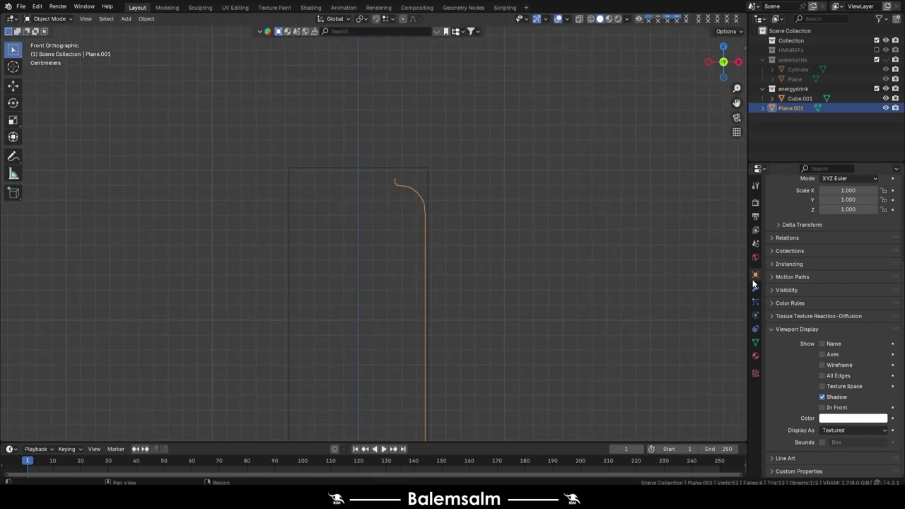
- Add a Screw modifier so the profile revolves 360° into a cylindrical can
{"action": "left_click", "coordinate": [755, 286]}
{"action": "left_click", "coordinate": [838, 223]}
{"action": "left_click", "coordinate": [729, 292]}
{"action": "mouse_move", "coordinate": [642, 256]}
{"action": "middle_mouse_down"}
{"action": "mouse_move", "coordinate": [452, 306]}
{"action": "mouse_move", "coordinate": [436, 197]}
{"action": "mouse_move", "coordinate": [422, 261]}
{"action": "middle_mouse_up"}
- Apply the Screw modifier so the revolved can becomes real mesh geometry
{"action": "key", "text": "Tab"}
{"action": "key", "text": "Tab"}
{"action": "left_click", "coordinate": [800, 201]}
{"action": "scroll", "coordinate": [464, 209], "scroll_direction": "up", "scroll_amount": 3}
{"action": "key", "text": "ctrl+z"}
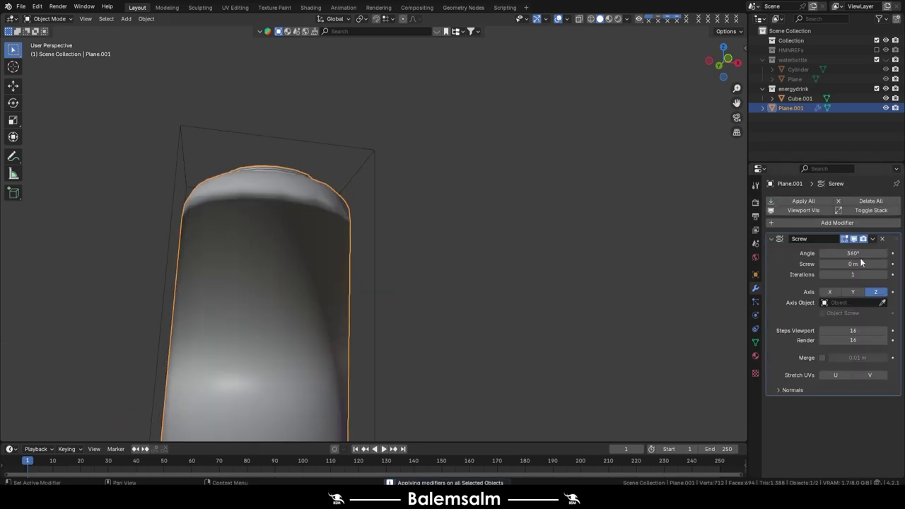
{"action": "mouse_move", "coordinate": [496, 283]}
{"action": "middle_mouse_down"}
{"action": "mouse_move", "coordinate": [455, 246]}
{"action": "mouse_move", "coordinate": [467, 212]}
{"action": "middle_mouse_up"}
{"action": "type", "text": "24"}
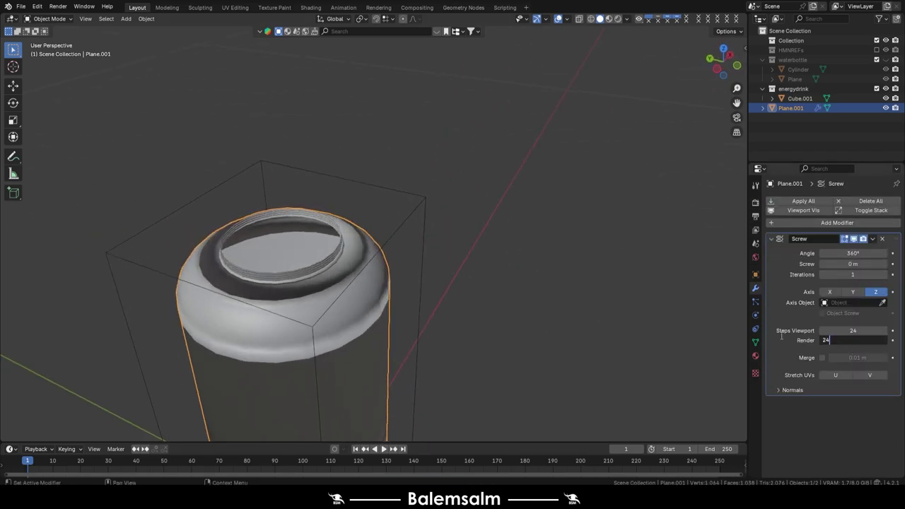
{"action": "left_click", "coordinate": [817, 207]}
{"action": "scroll", "coordinate": [373, 259], "scroll_direction": "up", "scroll_amount": 2}
{"action": "key", "text": "Tab"}
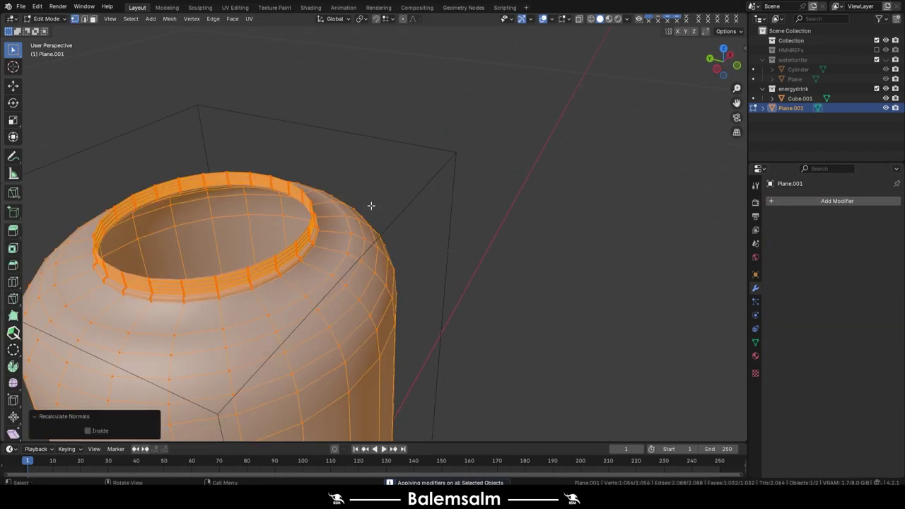
{"action": "key", "text": "Tab"}
- Close the can's bottom opening with Grid Fill at offset 1
{"action": "middle_click_drag", "start_coordinate": [369, 205], "coordinate": [456, 282]}
{"action": "scroll", "coordinate": [452, 262], "scroll_direction": "down", "scroll_amount": 3}
{"action": "middle_click_drag", "start_coordinate": [445, 243], "coordinate": [384, 246]}
{"action": "scroll", "coordinate": [425, 226], "scroll_direction": "up", "scroll_amount": 4}
{"action": "left_click", "coordinate": [496, 214]}
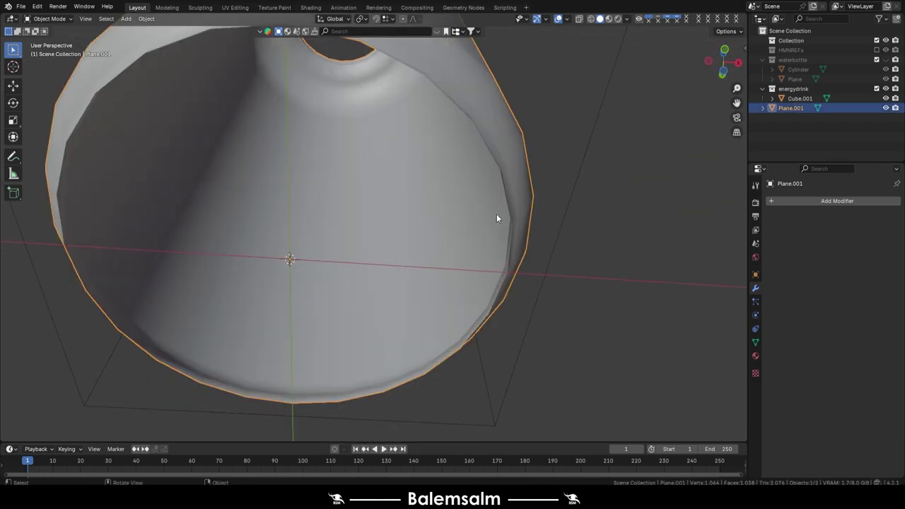
{"action": "key", "text": "Tab"}
{"action": "left_click", "coordinate": [509, 212], "text": "alt"}
{"action": "key", "text": "F3"}
{"action": "type", "text": "grid fill"}
{"action": "key", "text": "Return"}
{"action": "left_click", "coordinate": [153, 420]}
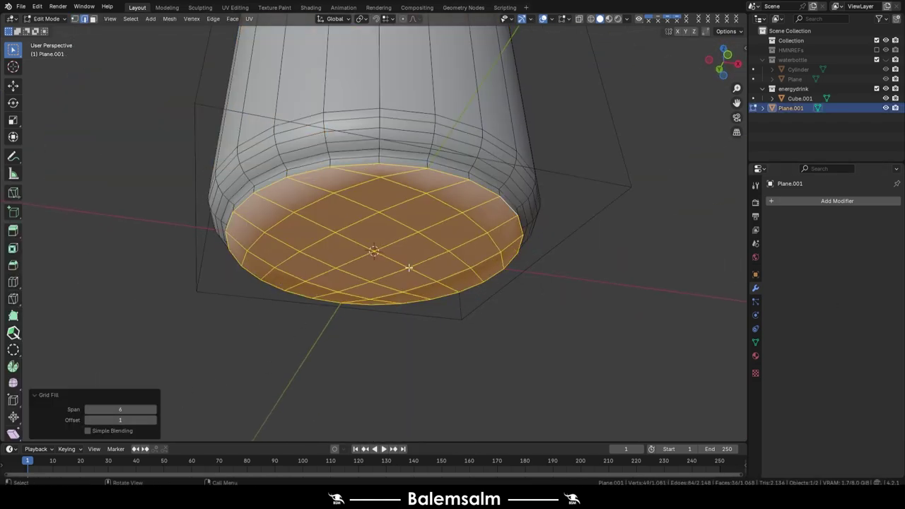
{"action": "key", "text": "ctrl+KP_1"}
- Grid-fill the top opening and adjust the offset to realign the cap pattern
{"action": "key", "text": "Tab"}
{"action": "mouse_move", "coordinate": [396, 184]}
{"action": "middle_mouse_down"}
{"action": "mouse_move", "coordinate": [428, 165]}
{"action": "mouse_move", "coordinate": [421, 271]}
{"action": "middle_mouse_up"}
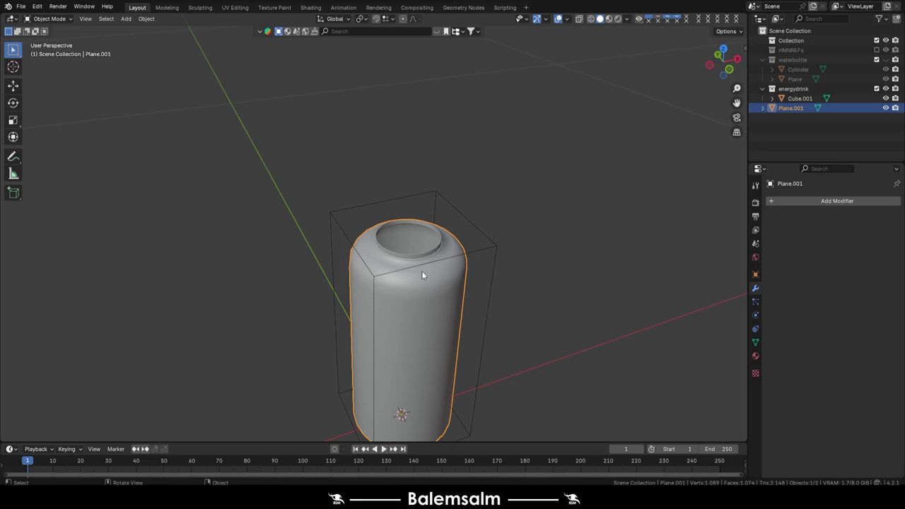
{"action": "key", "text": "Tab"}
{"action": "scroll", "coordinate": [441, 303], "scroll_direction": "up", "scroll_amount": 4}
{"action": "left_click", "coordinate": [468, 280], "text": "alt"}
{"action": "key", "text": "ctrl+f"}
{"action": "left_click", "coordinate": [595, 244]}
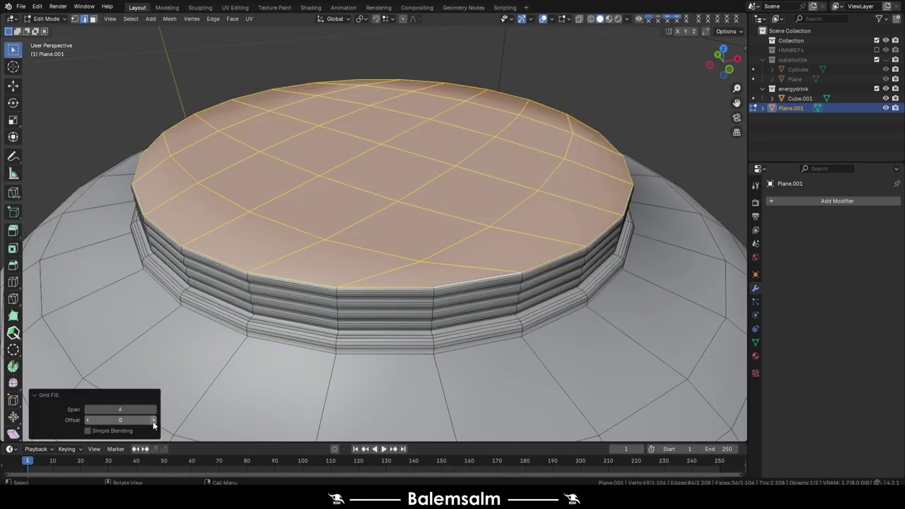
{"action": "key", "text": "KP_7"}
{"action": "left_click", "coordinate": [152, 420]}
{"action": "left_click", "coordinate": [153, 420]}
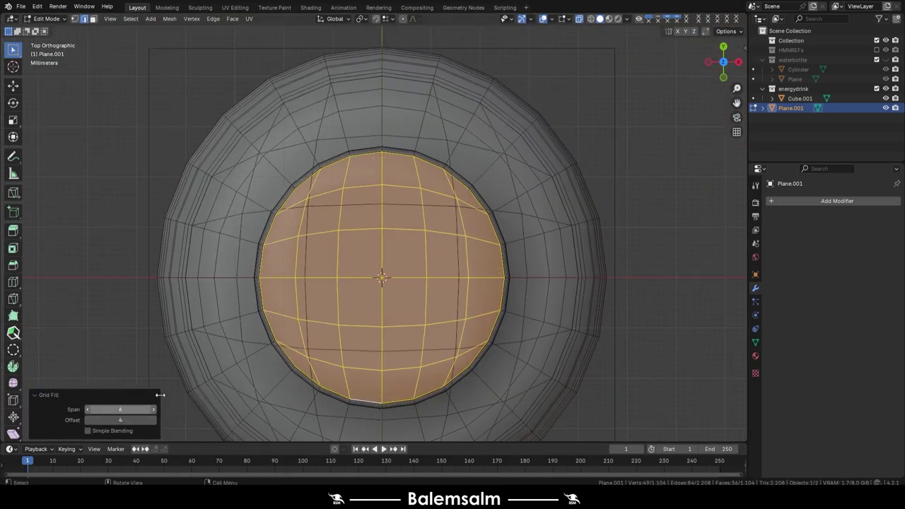
- Extrude the top cap and lower it slightly along Z to recess the lid
{"action": "key", "text": "Tab"}
{"action": "middle_click_drag", "start_coordinate": [425, 318], "coordinate": [485, 204]}
{"action": "key", "text": "Tab"}
{"action": "scroll", "coordinate": [485, 209], "scroll_direction": "up", "scroll_amount": 3}
{"action": "scroll", "coordinate": [485, 208], "scroll_direction": "up", "scroll_amount": 2}
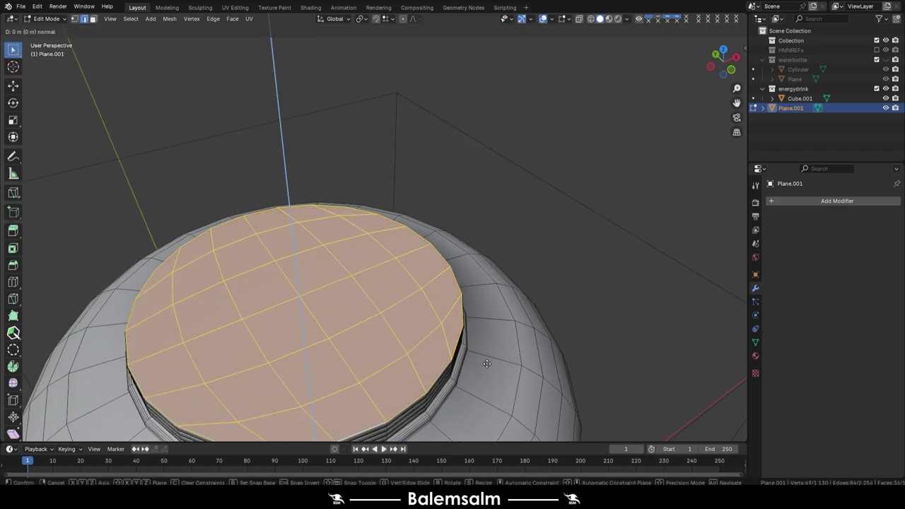
{"action": "key", "text": "e"}
{"action": "left_click", "coordinate": [476, 359]}
{"action": "key", "text": "g"}
{"action": "key", "text": "z"}
{"action": "left_click", "coordinate": [469, 359]}
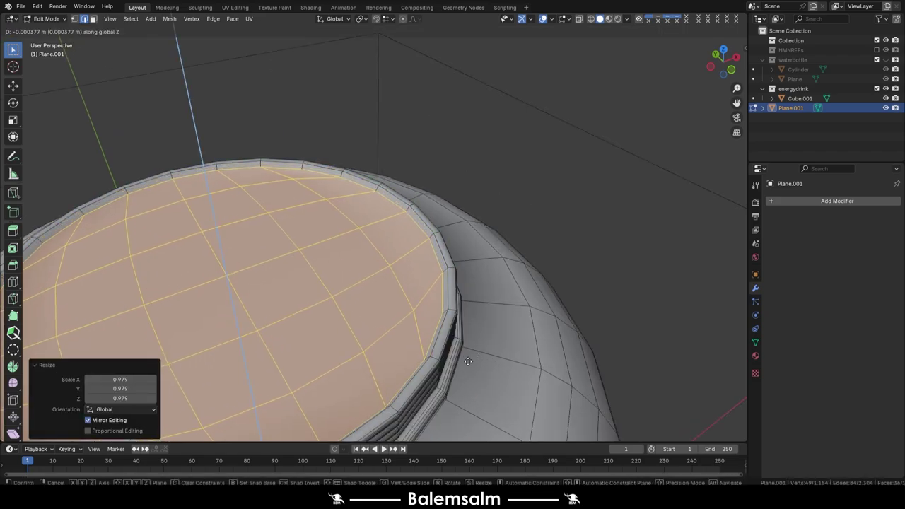
{"action": "scroll", "coordinate": [468, 360], "scroll_direction": "down", "scroll_amount": 5}
{"action": "middle_click_drag", "start_coordinate": [469, 359], "coordinate": [388, 331]}
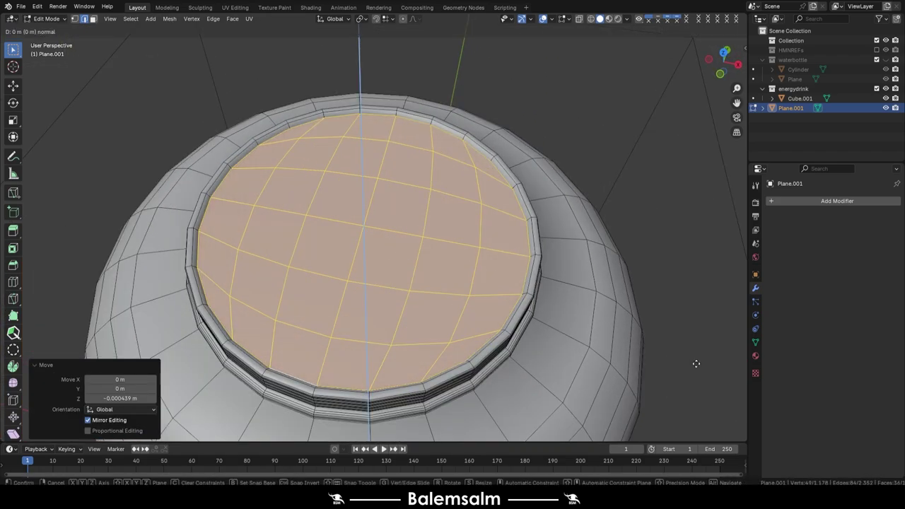
- Add a cube to the scene for the pull tab
{"action": "key", "text": "Tab"}
{"action": "scroll", "coordinate": [458, 283], "scroll_direction": "down", "scroll_amount": 8}
{"action": "mouse_move", "coordinate": [481, 188]}
{"action": "middle_mouse_down"}
{"action": "mouse_move", "coordinate": [491, 195]}
{"action": "mouse_move", "coordinate": [347, 171]}
{"action": "middle_mouse_up"}
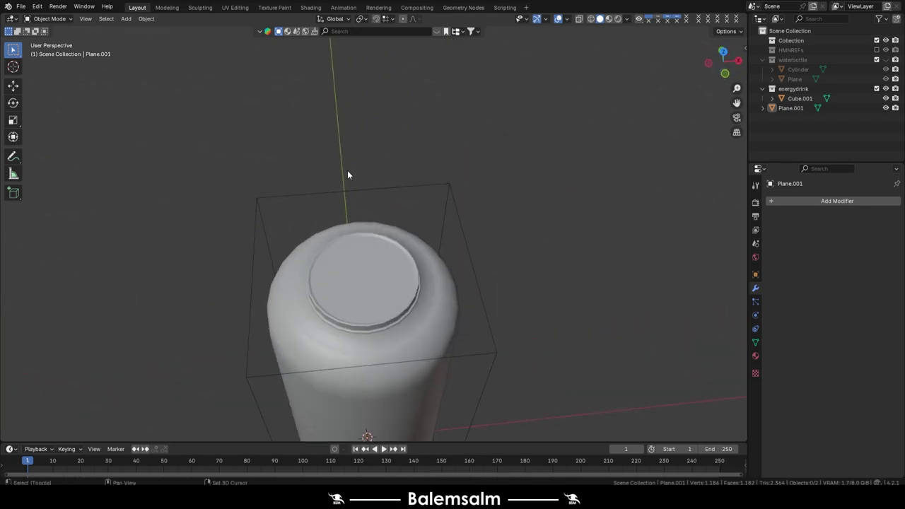
{"action": "key", "text": "shift+a"}
{"action": "left_click", "coordinate": [400, 181]}
{"action": "key", "text": "Tab"}
- Shrink the cube and lift it along Z so it sits above the can
{"action": "key", "text": "s"}
{"action": "left_click", "coordinate": [417, 256]}
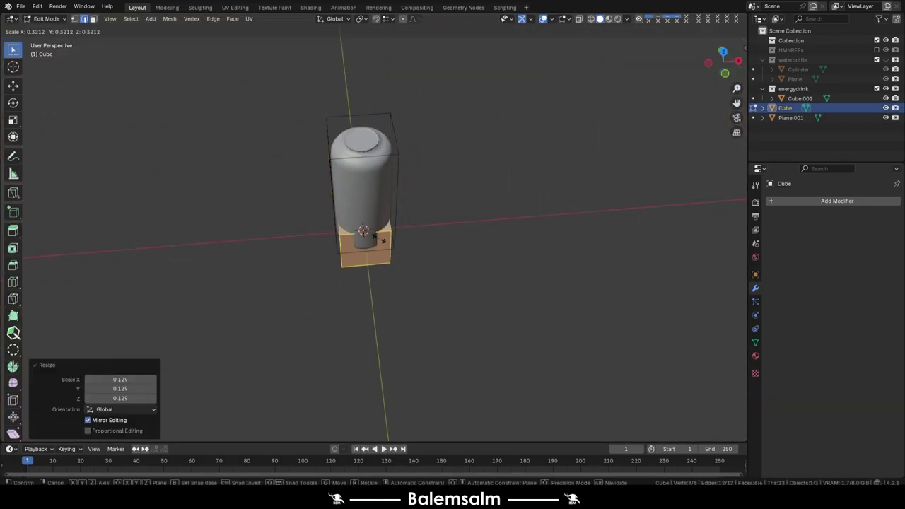
{"action": "key", "text": "KP_3"}
{"action": "key", "text": "g"}
{"action": "key", "text": "z"}
{"action": "left_click", "coordinate": [495, 81]}
{"action": "scroll", "coordinate": [471, 259], "scroll_direction": "up", "scroll_amount": 3}
- In top view, shift the cube along X, stretch it along Y, and turn on X-ray
{"action": "key", "text": "grave"}
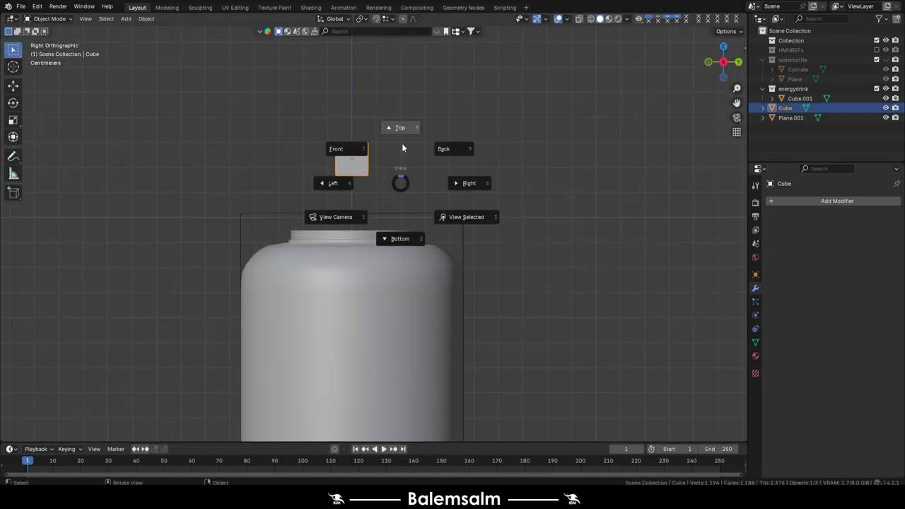
{"action": "left_click", "coordinate": [400, 127]}
{"action": "key", "text": "g"}
{"action": "key", "text": "x"}
{"action": "key", "text": "s"}
{"action": "key", "text": "y"}
{"action": "left_click", "coordinate": [456, 315]}
{"action": "key", "text": "s"}
{"action": "key", "text": "alt+z"}
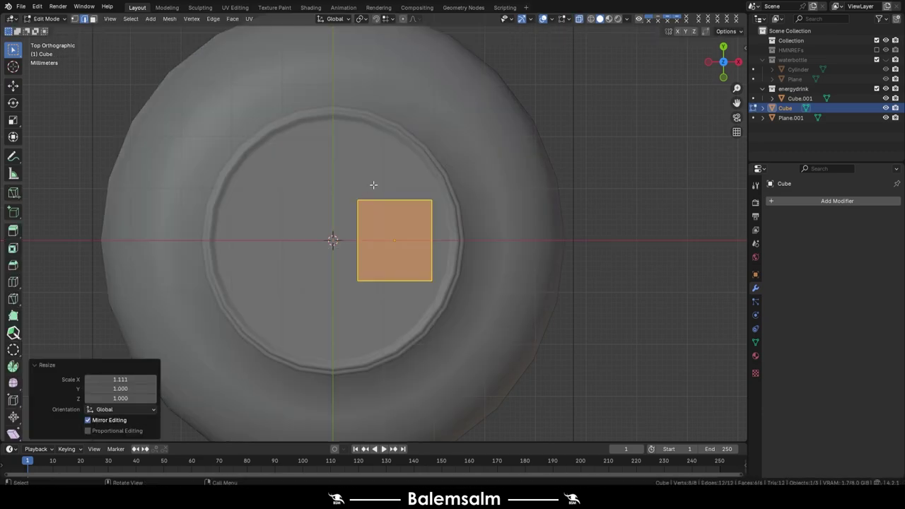
- Move the cube's left face outward along X and widen it along Y
{"action": "left_click", "coordinate": [362, 240]}
{"action": "key", "text": "g"}
{"action": "key", "text": "x"}
{"action": "key", "text": "s"}
{"action": "key", "text": "y"}
{"action": "left_click", "coordinate": [373, 359]}
{"action": "middle_click_drag", "start_coordinate": [374, 359], "coordinate": [409, 206]}
- Flatten the whole cube along Z into a thin slab
{"action": "key", "text": "a"}
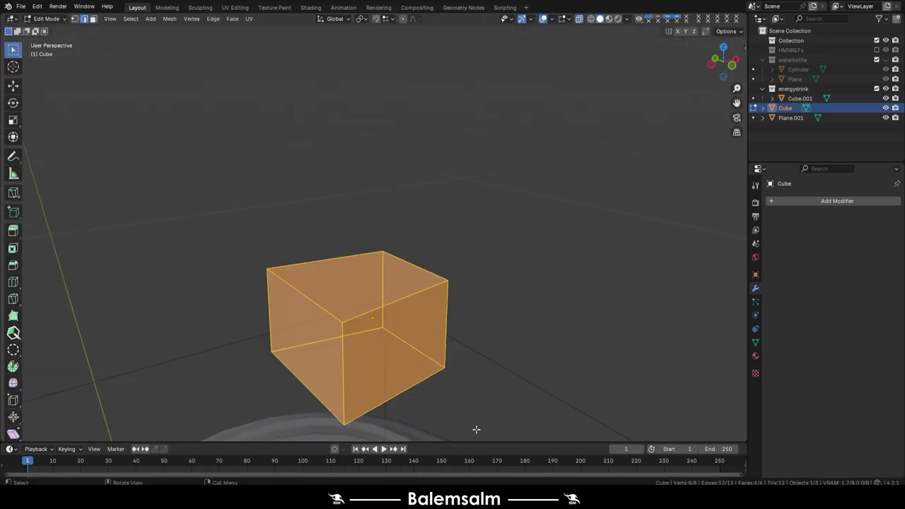
{"action": "key", "text": "s"}
{"action": "key", "text": "z"}
{"action": "left_click", "coordinate": [349, 352]}
{"action": "left_click", "coordinate": [347, 324]}
- Add two loop cuts across the slab and shift its left end face along X
{"action": "key", "text": "ctrl+r"}
{"action": "scroll", "coordinate": [333, 177], "scroll_direction": "up", "scroll_amount": 1}
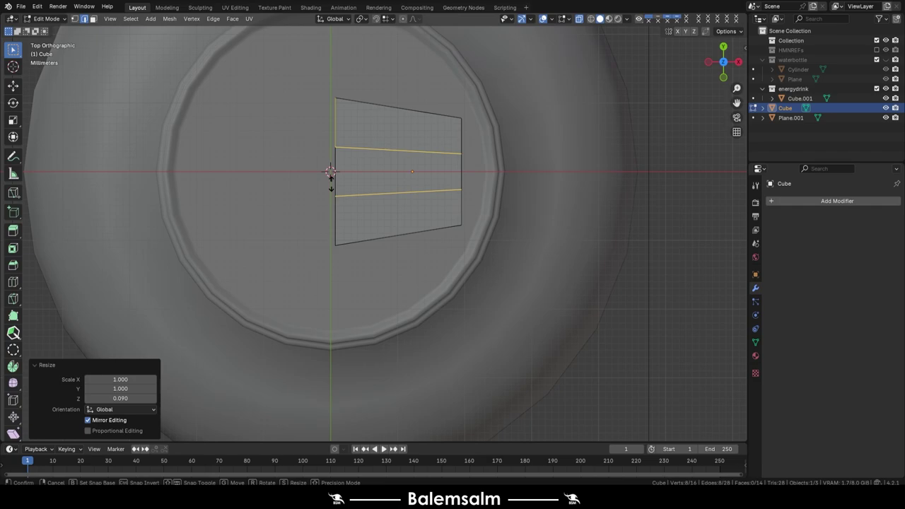
{"action": "left_click", "coordinate": [333, 177]}
{"action": "left_click", "coordinate": [313, 177]}
{"action": "key", "text": "g"}
{"action": "key", "text": "x"}
{"action": "left_click", "coordinate": [308, 201]}
{"action": "middle_click_drag", "start_coordinate": [308, 201], "coordinate": [308, 239], "text": "shift"}
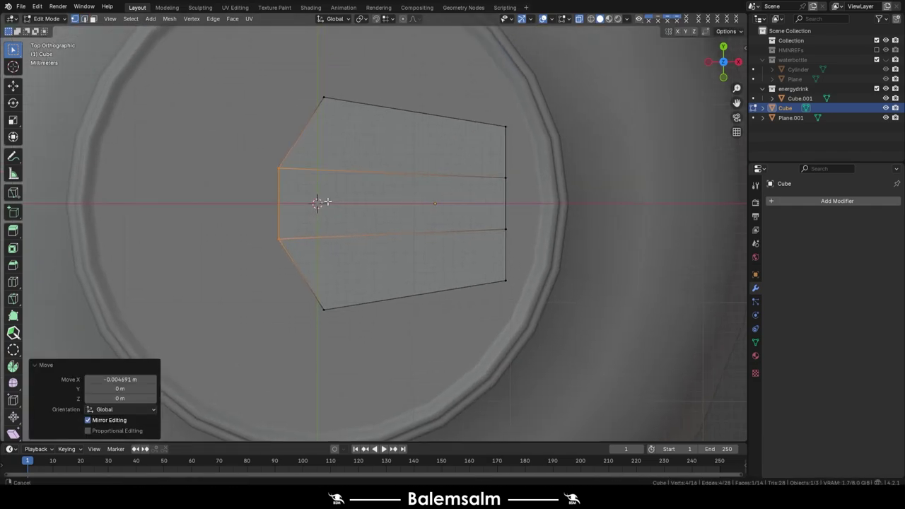
- Add more edge loops on the slab and slide them along X
{"action": "key", "text": "ctrl+r"}
{"action": "left_click", "coordinate": [299, 317]}
{"action": "key", "text": "g"}
{"action": "key", "text": "x"}
{"action": "left_click", "coordinate": [350, 186]}
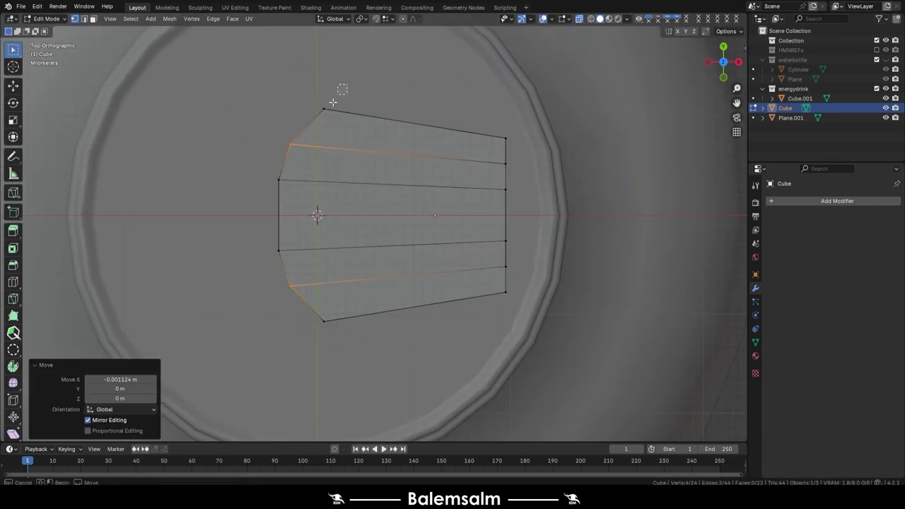
- Taper the slab by scaling its top and bottom edges and narrowing the right end to 0.75 on Y
{"action": "left_click", "coordinate": [346, 115], "text": "alt"}
{"action": "left_click", "coordinate": [396, 309], "text": "alt+shift"}
{"action": "key", "text": "s"}
{"action": "left_click", "coordinate": [391, 312]}
{"action": "scroll", "coordinate": [433, 269], "scroll_direction": "down", "scroll_amount": 2}
{"action": "left_click_drag", "start_coordinate": [495, 111], "coordinate": [455, 343]}
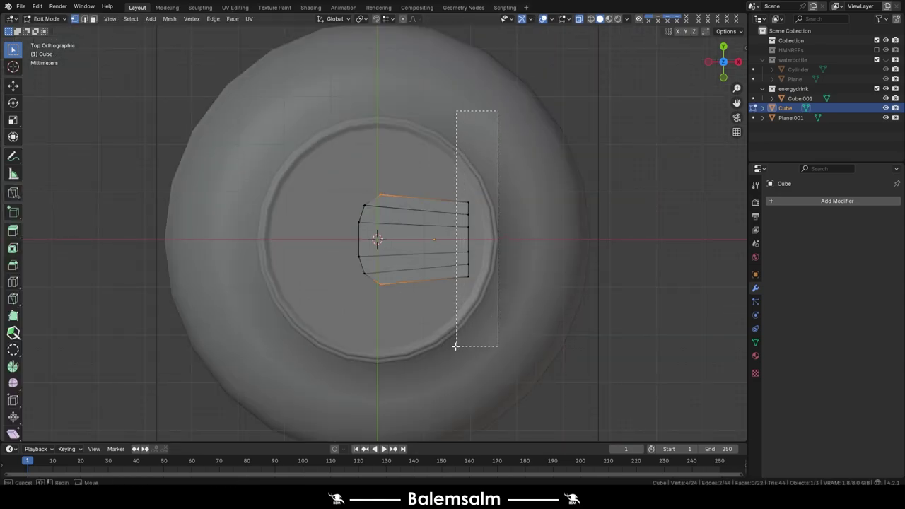
{"action": "scroll", "coordinate": [455, 344], "scroll_direction": "up", "scroll_amount": 2}
{"action": "key", "text": "s"}
{"action": "key", "text": "y"}
{"action": "left_click", "coordinate": [510, 131]}
- Nudge a right-middle face along X and cut a new vertical edge loop across the slab
{"action": "left_click", "coordinate": [488, 173]}
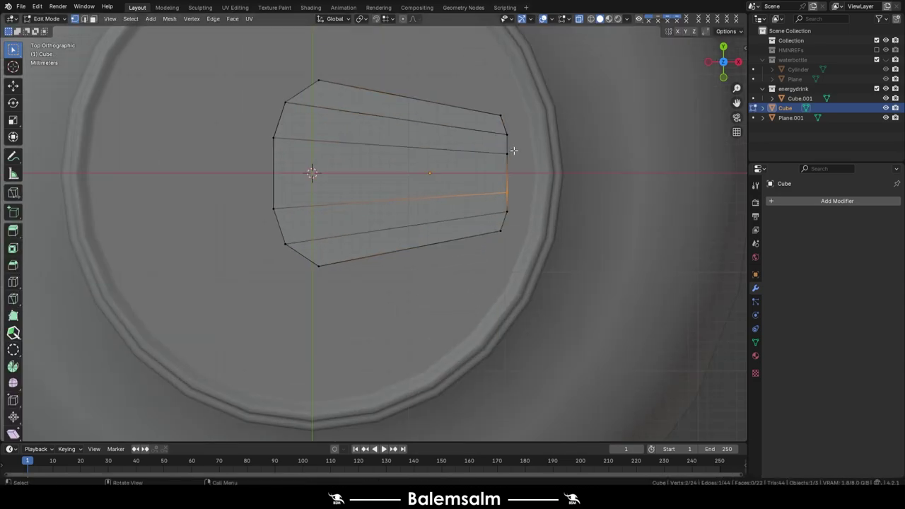
{"action": "key", "text": "g"}
{"action": "key", "text": "x"}
{"action": "left_click", "coordinate": [503, 205]}
{"action": "middle_click_drag", "start_coordinate": [503, 204], "coordinate": [441, 208], "text": "shift"}
{"action": "key", "text": "ctrl+r"}
{"action": "left_click", "coordinate": [396, 202]}
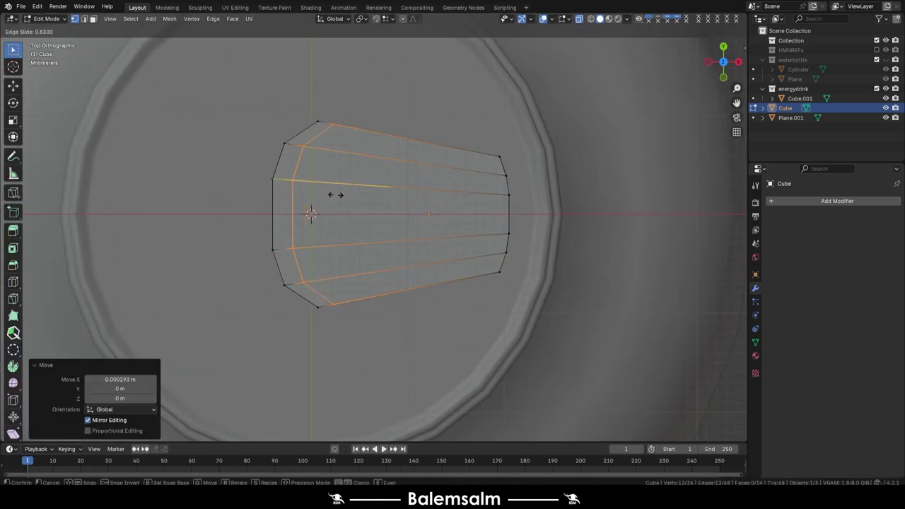
{"action": "left_click", "coordinate": [335, 194]}
{"action": "scroll", "coordinate": [335, 212], "scroll_direction": "down", "scroll_amount": 3}
- Lower the tab along Z onto the can's lid and add a Bevel modifier
{"action": "key", "text": "Tab"}
{"action": "middle_click_drag", "start_coordinate": [353, 212], "coordinate": [401, 229]}
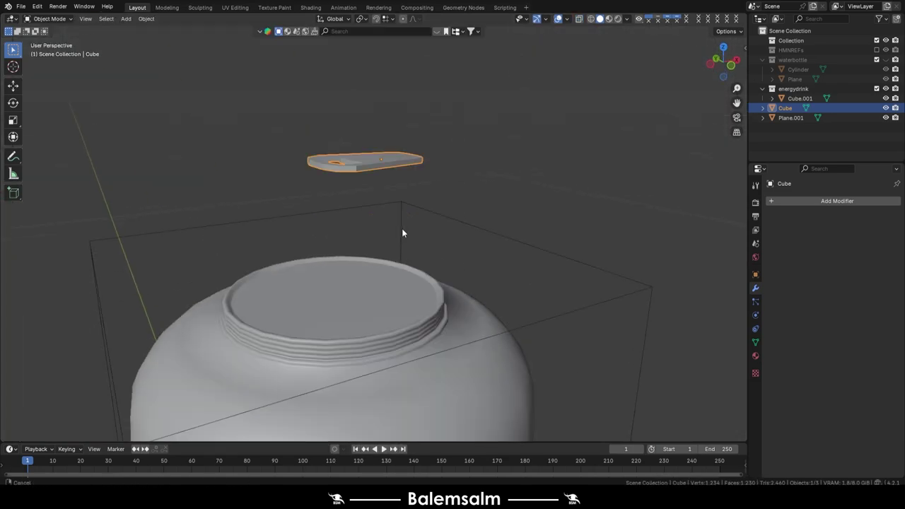
{"action": "scroll", "coordinate": [401, 233], "scroll_direction": "up", "scroll_amount": 3}
{"action": "key", "text": "g"}
{"action": "key", "text": "z"}
{"action": "left_click", "coordinate": [396, 57]}
{"action": "scroll", "coordinate": [443, 237], "scroll_direction": "down", "scroll_amount": 5}
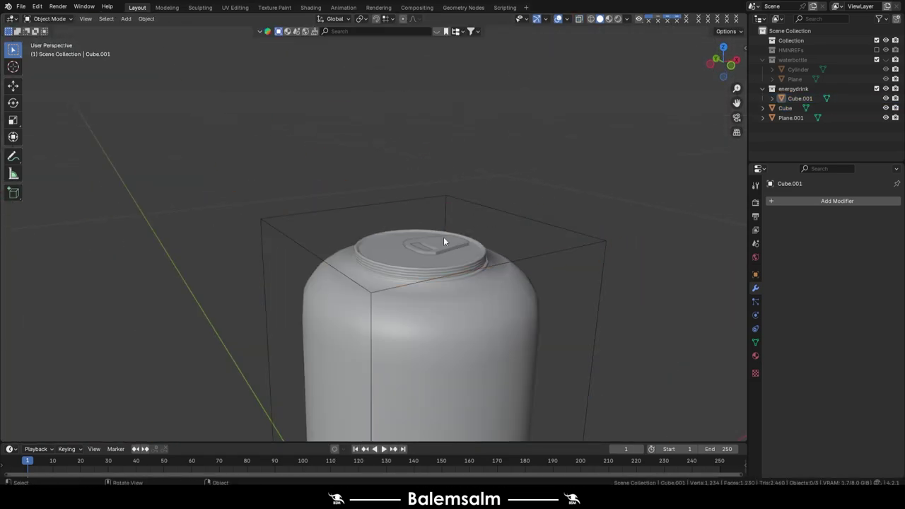
{"action": "scroll", "coordinate": [495, 226], "scroll_direction": "up", "scroll_amount": 5}
{"action": "left_click", "coordinate": [807, 200]}
{"action": "left_click", "coordinate": [836, 210]}
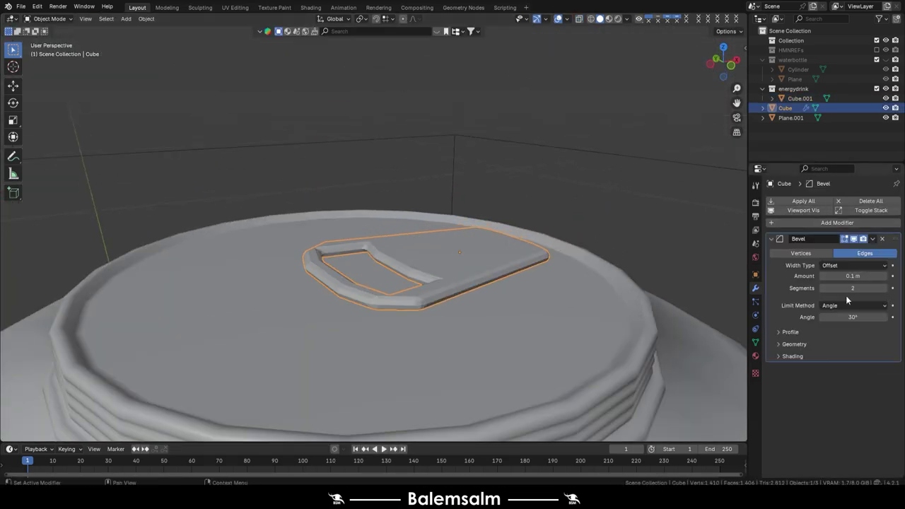
- In top view, add a loop cut across the tab in Edit Mode
{"action": "middle_click_drag", "start_coordinate": [557, 257], "coordinate": [288, 244]}
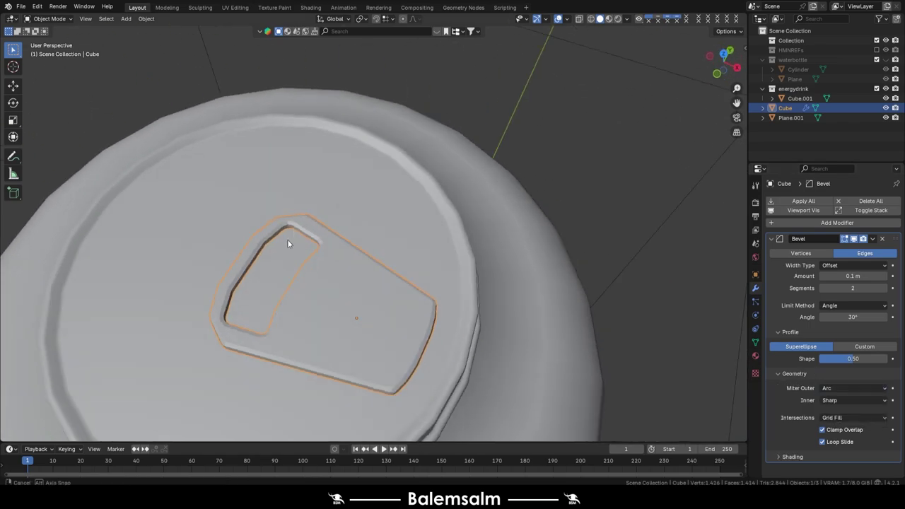
{"action": "key", "text": "KP_7"}
{"action": "key", "text": "Tab"}
{"action": "scroll", "coordinate": [488, 213], "scroll_direction": "up", "scroll_amount": 6}
{"action": "key", "text": "ctrl+r"}
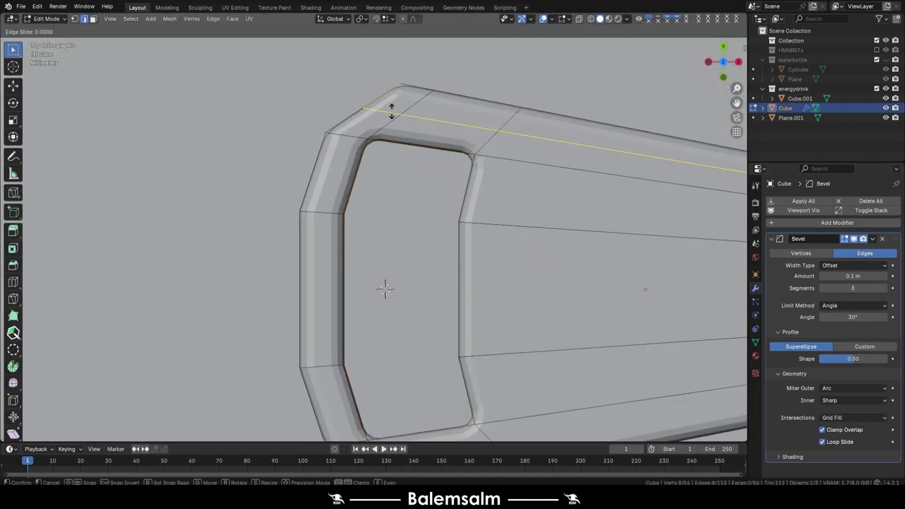
{"action": "left_click", "coordinate": [388, 304]}
{"action": "scroll", "coordinate": [387, 305], "scroll_direction": "up", "scroll_amount": 5}
{"action": "scroll", "coordinate": [389, 212], "scroll_direction": "down", "scroll_amount": 4}
{"action": "scroll", "coordinate": [384, 234], "scroll_direction": "up", "scroll_amount": 4}
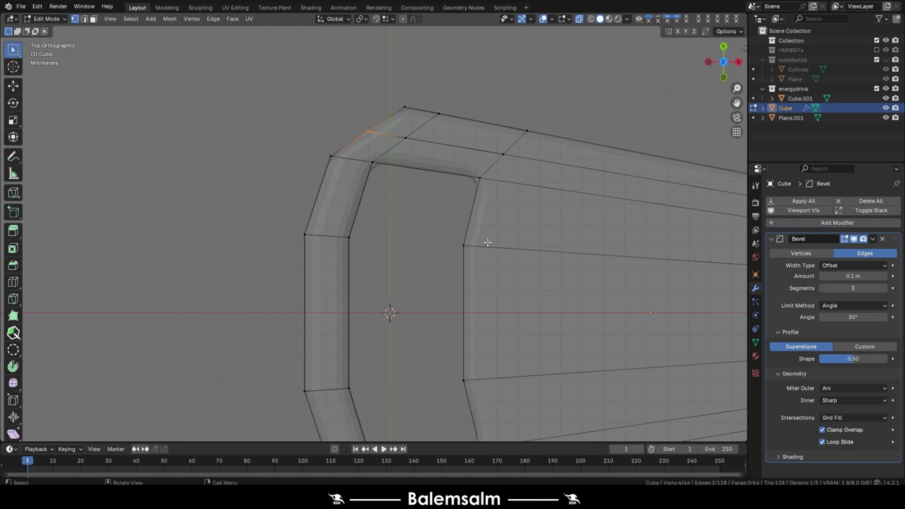
- Shape the finger hole by moving and pinching its inner corners along X and Y
{"action": "key", "text": "g"}
{"action": "key", "text": "x"}
{"action": "left_click", "coordinate": [477, 248]}
{"action": "key", "text": "s"}
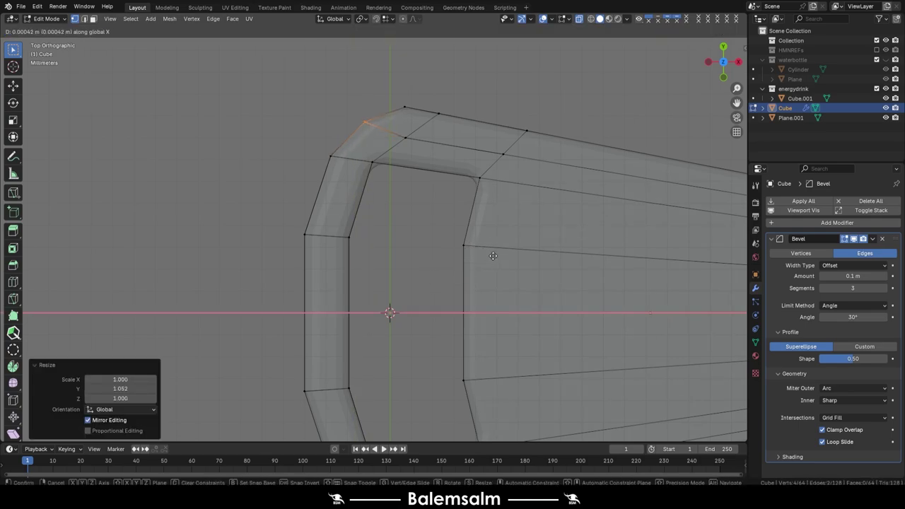
{"action": "key", "text": "y"}
{"action": "left_click", "coordinate": [488, 256]}
{"action": "scroll", "coordinate": [488, 256], "scroll_direction": "down", "scroll_amount": 3}
{"action": "key", "text": "s"}
{"action": "key", "text": "y"}
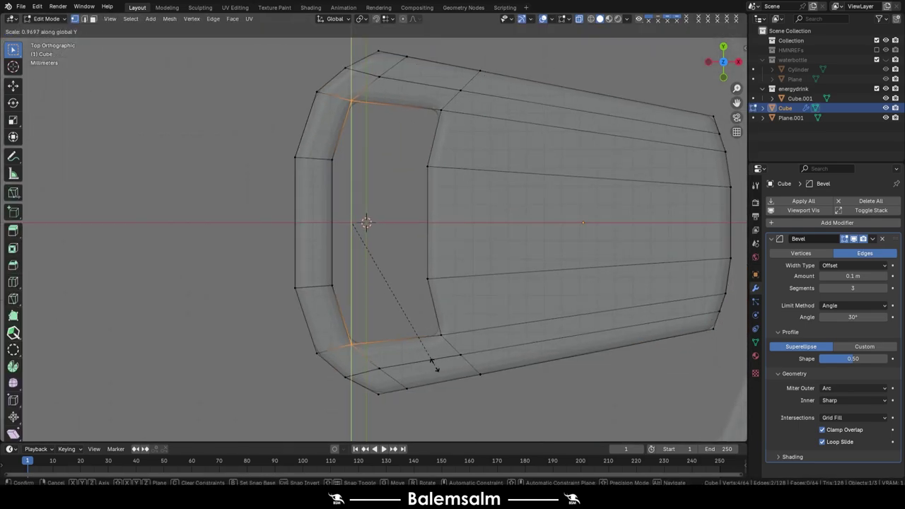
{"action": "left_click", "coordinate": [416, 338]}
{"action": "key", "text": "g"}
{"action": "key", "text": "x"}
{"action": "left_click", "coordinate": [416, 338]}
- Add a centred horizontal loop cut and shift the hole's left inner loop along X
{"action": "key", "text": "ctrl+r"}
{"action": "left_click", "coordinate": [340, 223]}
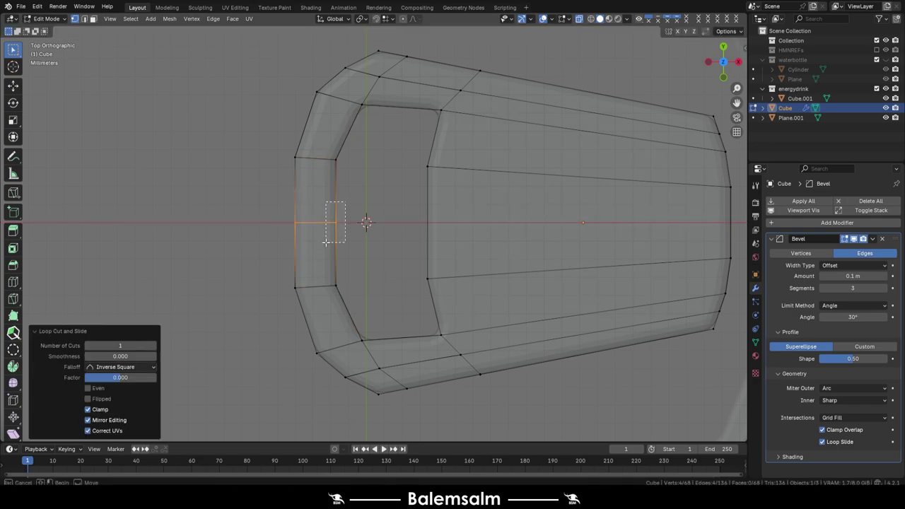
{"action": "key", "text": "ctrl+r"}
{"action": "left_click", "coordinate": [423, 223]}
{"action": "right_click", "coordinate": [414, 239]}
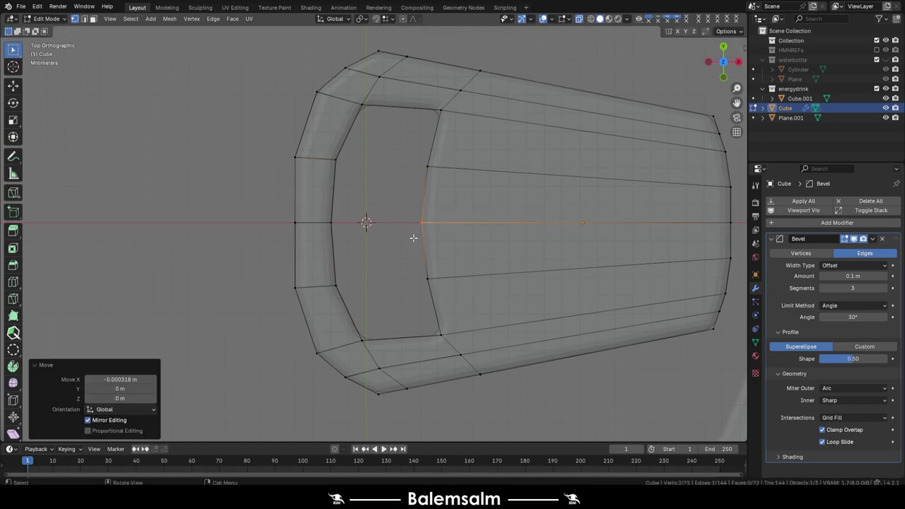
{"action": "left_click", "coordinate": [335, 214], "text": "alt"}
{"action": "key", "text": "g"}
{"action": "key", "text": "x"}
{"action": "left_click", "coordinate": [315, 196]}
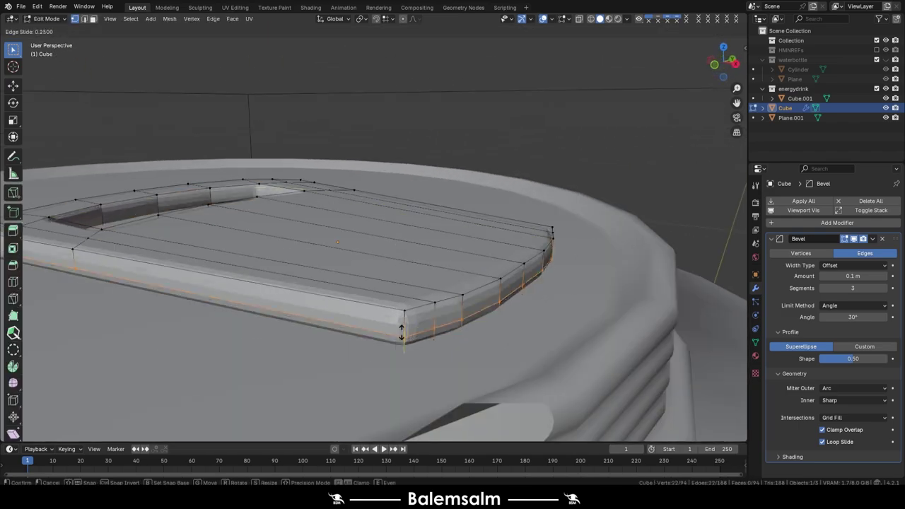
{"action": "left_click", "coordinate": [402, 333]}
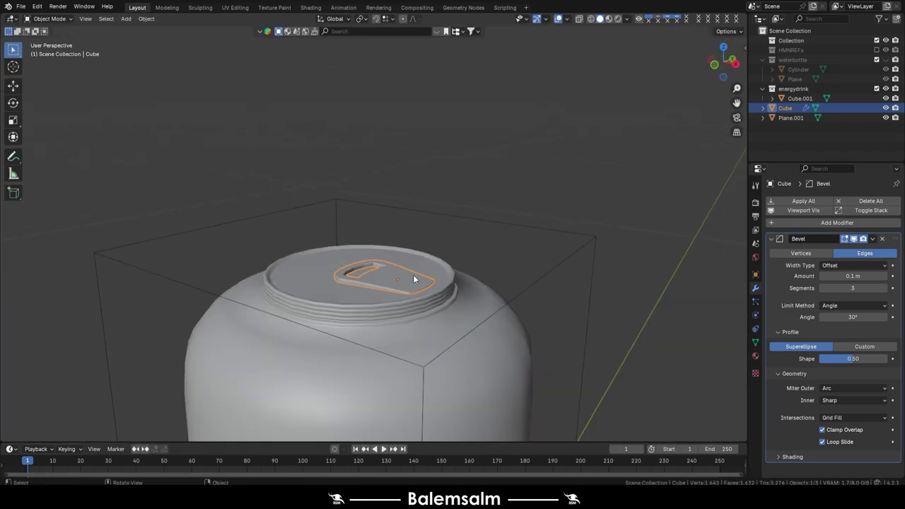
{"action": "mouse_move", "coordinate": [413, 274]}
{"action": "middle_mouse_down"}
{"action": "mouse_move", "coordinate": [561, 304]}
{"action": "mouse_move", "coordinate": [436, 311]}
{"action": "middle_mouse_up"}
{"action": "right_click", "coordinate": [364, 258]}
- Apply Shade Auto Smooth to the pull tab
{"action": "left_click", "coordinate": [365, 259]}
{"action": "scroll", "coordinate": [522, 212], "scroll_direction": "down", "scroll_amount": 5}
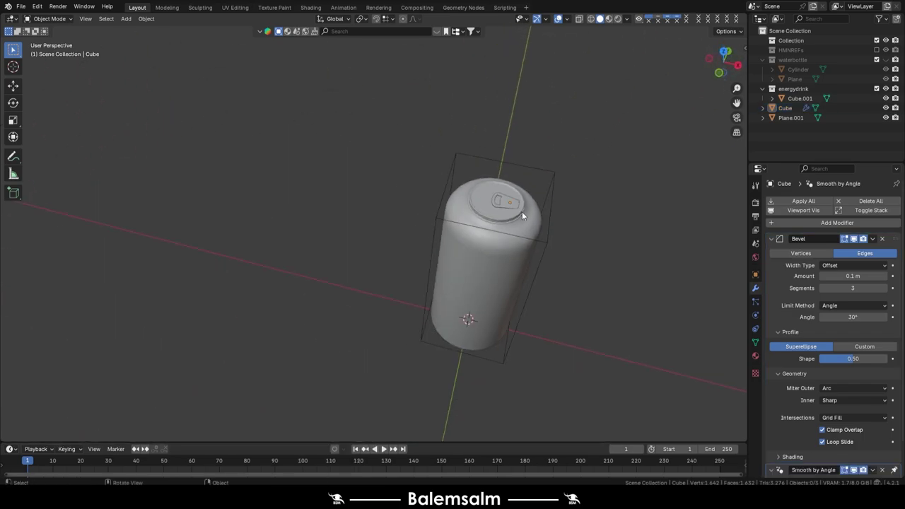
{"action": "middle_click_drag", "start_coordinate": [522, 211], "coordinate": [549, 217]}
{"action": "scroll", "coordinate": [441, 241], "scroll_direction": "up", "scroll_amount": 3}
- Smooth the can body Plane.001's shading by angle
{"action": "left_click", "coordinate": [441, 241]}
{"action": "scroll", "coordinate": [425, 252], "scroll_direction": "up", "scroll_amount": 3}
{"action": "key", "text": "Tab"}
{"action": "scroll", "coordinate": [460, 247], "scroll_direction": "up", "scroll_amount": 4}
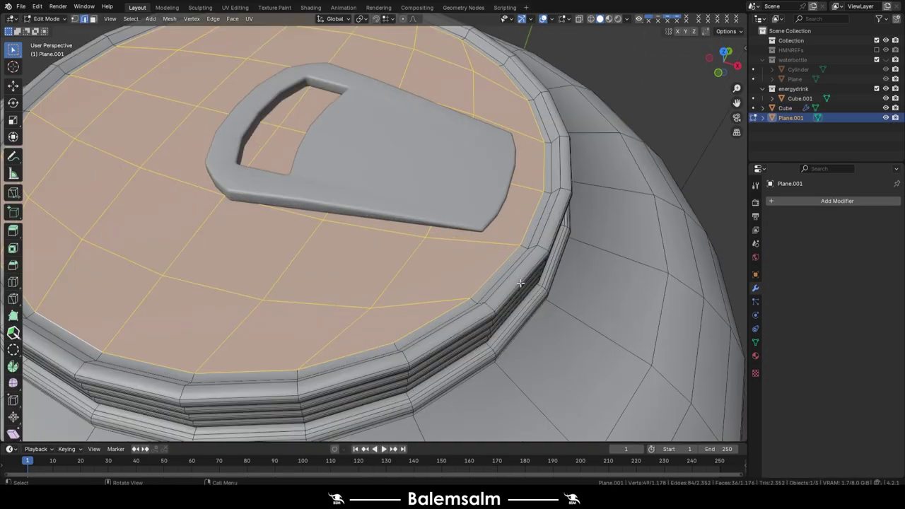
{"action": "scroll", "coordinate": [502, 245], "scroll_direction": "up", "scroll_amount": 4}
{"action": "scroll", "coordinate": [560, 289], "scroll_direction": "down", "scroll_amount": 3}
{"action": "key", "text": "Tab"}
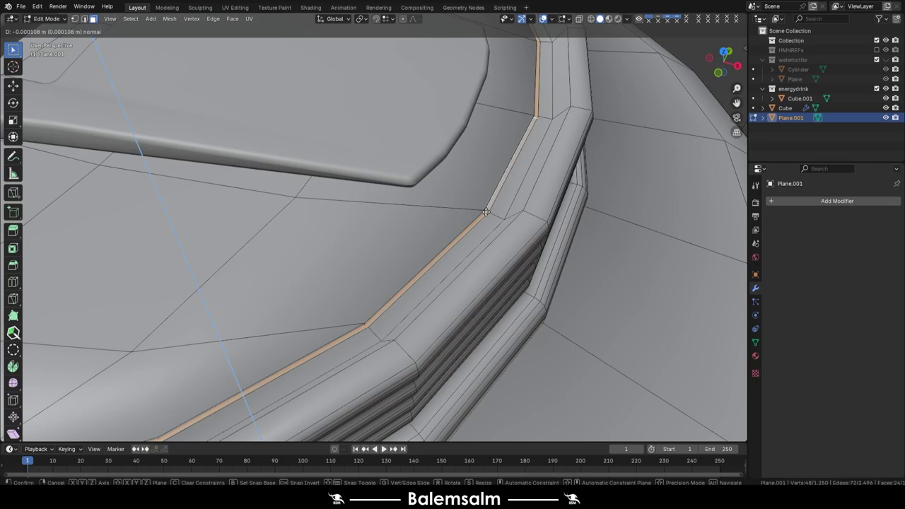
{"action": "scroll", "coordinate": [474, 226], "scroll_direction": "down", "scroll_amount": 5}
{"action": "scroll", "coordinate": [473, 226], "scroll_direction": "down", "scroll_amount": 5}
{"action": "right_click", "coordinate": [474, 225]}
{"action": "left_click", "coordinate": [474, 226]}
{"action": "left_click", "coordinate": [578, 250]}
{"action": "mouse_move", "coordinate": [474, 226]}
{"action": "middle_mouse_down"}
{"action": "mouse_move", "coordinate": [578, 249]}
{"action": "mouse_move", "coordinate": [527, 232]}
{"action": "middle_mouse_up"}
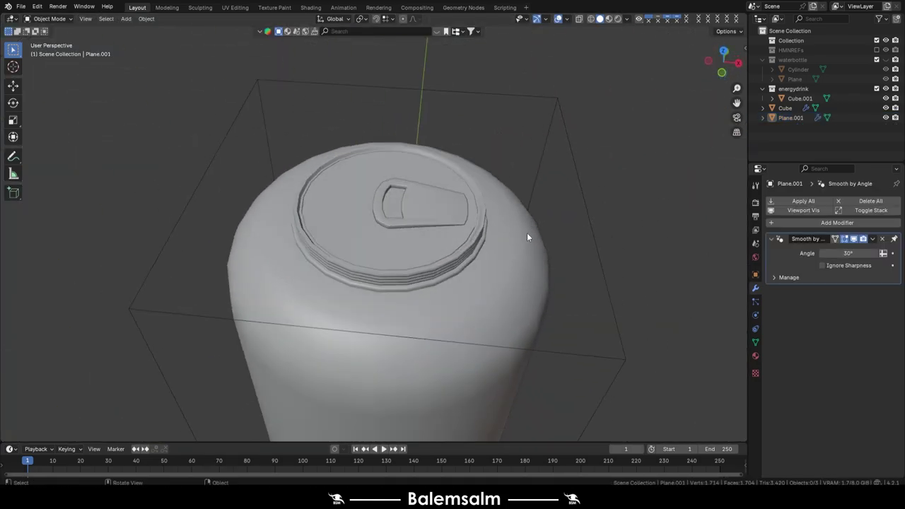
- Add an edge loop across the pull tab and scale its edges
{"action": "left_click", "coordinate": [484, 224]}
{"action": "key", "text": "Tab"}
{"action": "scroll", "coordinate": [484, 225], "scroll_direction": "up", "scroll_amount": 5}
{"action": "left_click", "coordinate": [322, 107], "text": "ctrl"}
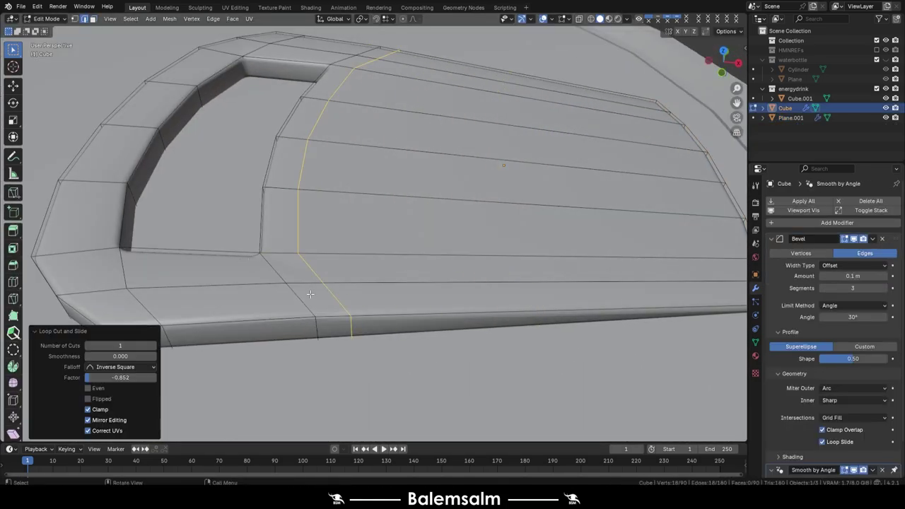
{"action": "scroll", "coordinate": [322, 106], "scroll_direction": "down", "scroll_amount": 5}
{"action": "middle_click_drag", "start_coordinate": [322, 106], "coordinate": [373, 20]}
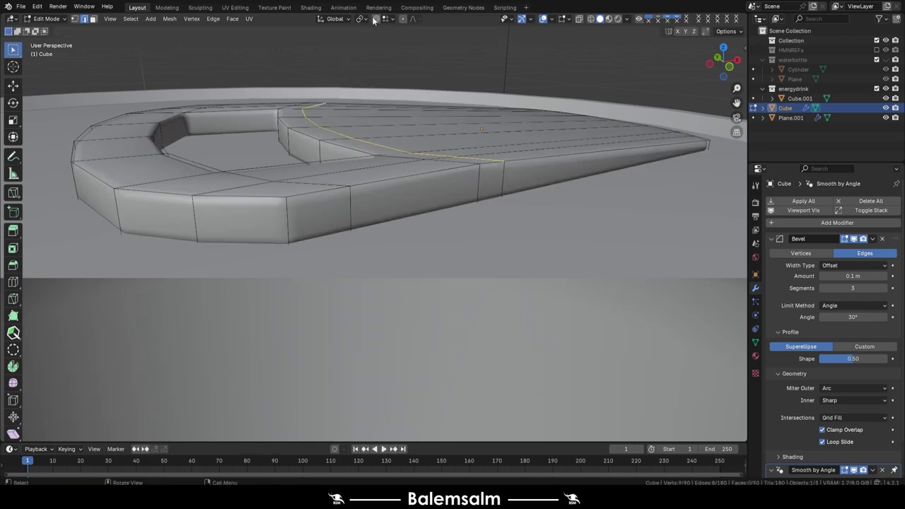
{"action": "right_click", "coordinate": [486, 186]}
{"action": "scroll", "coordinate": [487, 187], "scroll_direction": "up", "scroll_amount": 3}
{"action": "middle_click_drag", "start_coordinate": [487, 186], "coordinate": [301, 115]}
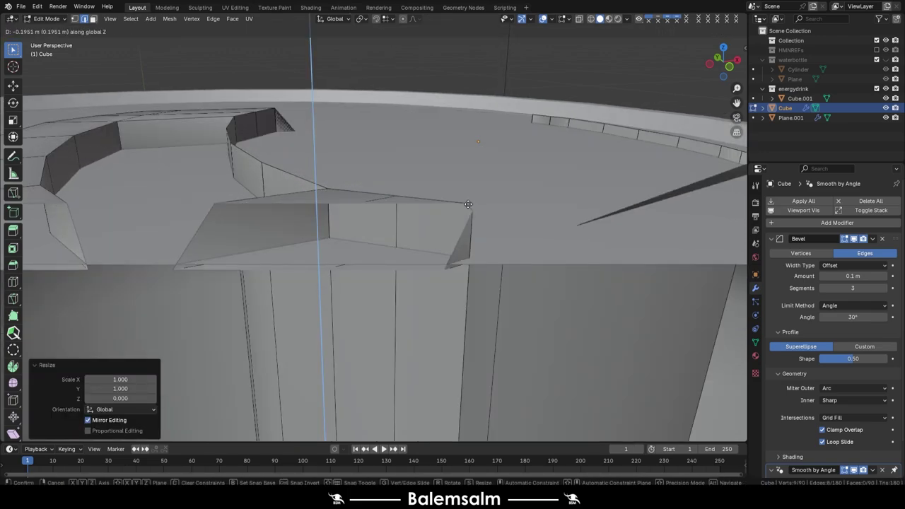
- With snapping on, move the tab's end vertices so they sit level
{"action": "left_click", "coordinate": [390, 19]}
{"action": "left_click", "coordinate": [417, 83]}
{"action": "middle_click_drag", "start_coordinate": [417, 83], "coordinate": [424, 177]}
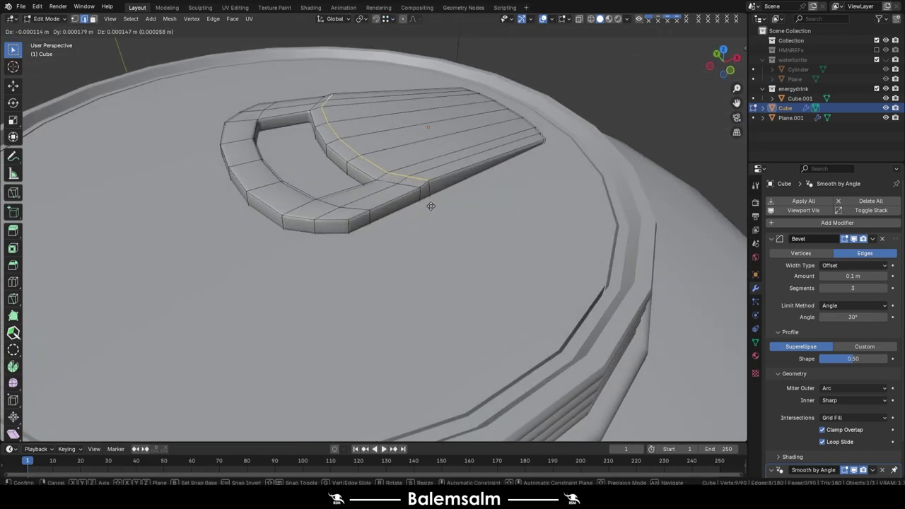
{"action": "left_click_drag", "start_coordinate": [423, 176], "coordinate": [425, 178]}
- Return to Object Mode and save the file with Ctrl+S
{"action": "key", "text": "Tab"}
{"action": "scroll", "coordinate": [223, 172], "scroll_direction": "down", "scroll_amount": 4}
{"action": "scroll", "coordinate": [228, 159], "scroll_direction": "down", "scroll_amount": 4}
{"action": "scroll", "coordinate": [324, 192], "scroll_direction": "down", "scroll_amount": 4}
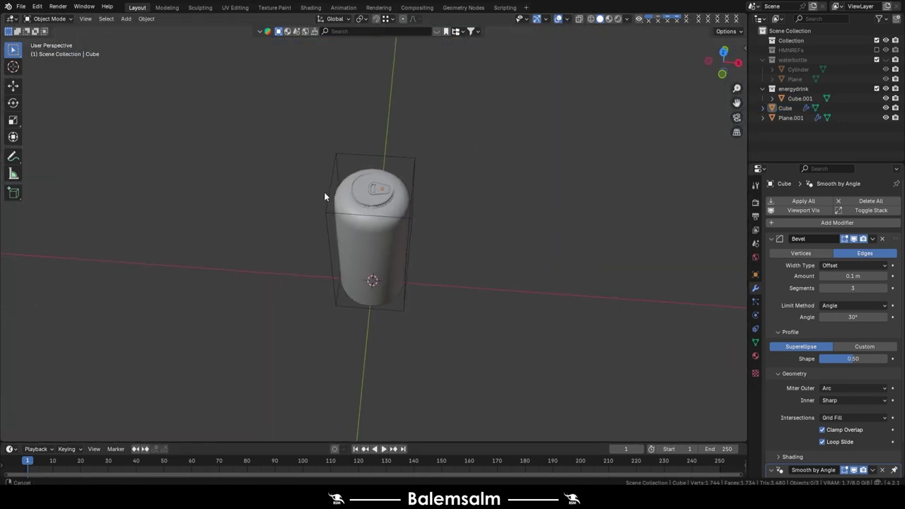
{"action": "mouse_move", "coordinate": [323, 191]}
{"action": "middle_mouse_down"}
{"action": "mouse_move", "coordinate": [580, 144]}
{"action": "mouse_move", "coordinate": [415, 229]}
{"action": "middle_mouse_up"}
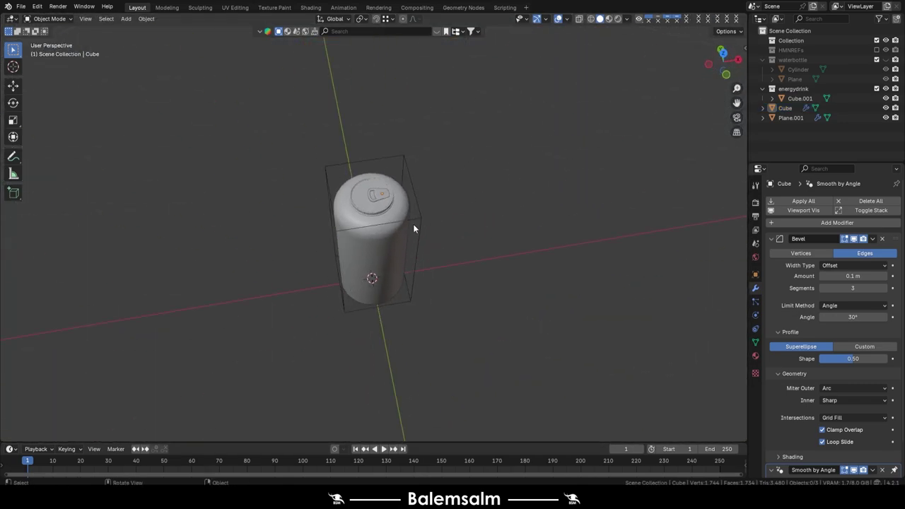
{"action": "key", "text": "ctrl+s"}
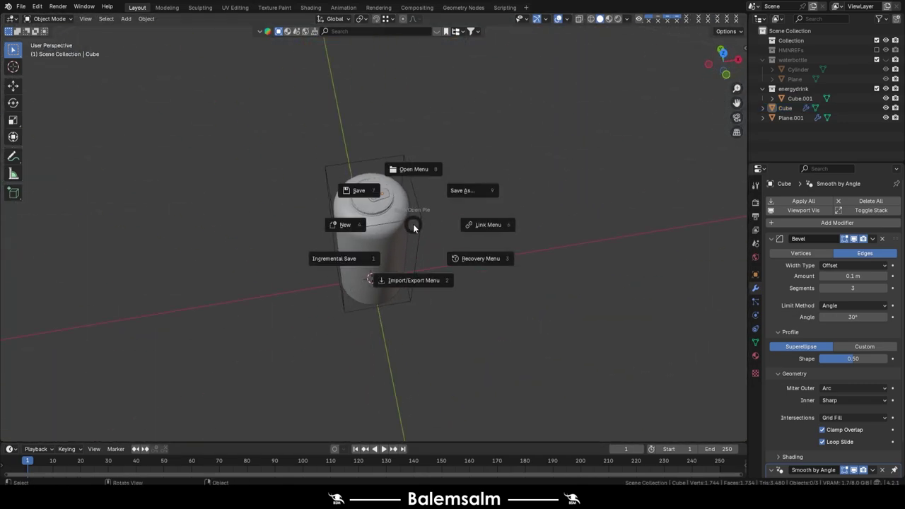
- Save the file and apply the pull tab's modifiers as visual geometry
{"action": "scroll", "coordinate": [403, 231], "scroll_direction": "up", "scroll_amount": 3}
{"action": "left_click", "coordinate": [342, 204]}
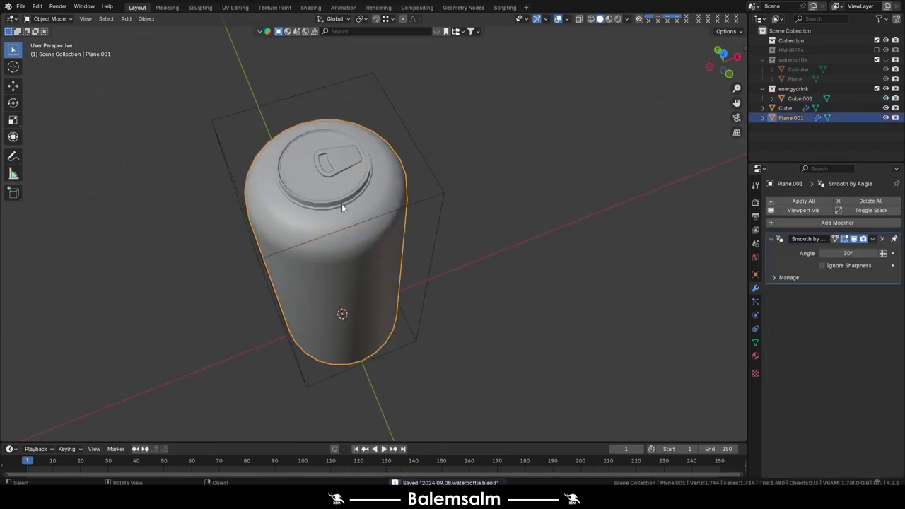
{"action": "left_click", "coordinate": [803, 201]}
- Add the can body to the selection and UV-unwrap it in Edit Mode
{"action": "left_click", "coordinate": [334, 156], "text": "shift"}
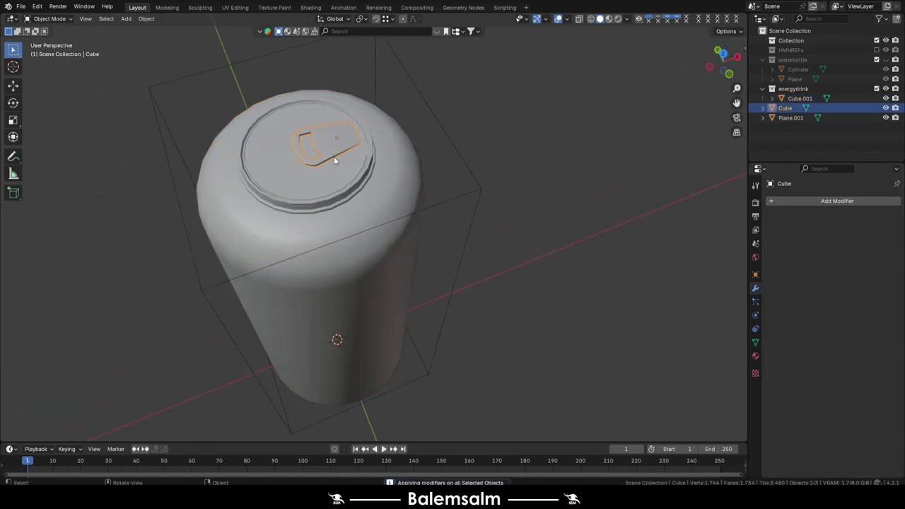
{"action": "key", "text": "Tab"}
{"action": "scroll", "coordinate": [344, 164], "scroll_direction": "up", "scroll_amount": 3}
{"action": "key", "text": "grave"}
{"action": "left_click", "coordinate": [339, 127]}
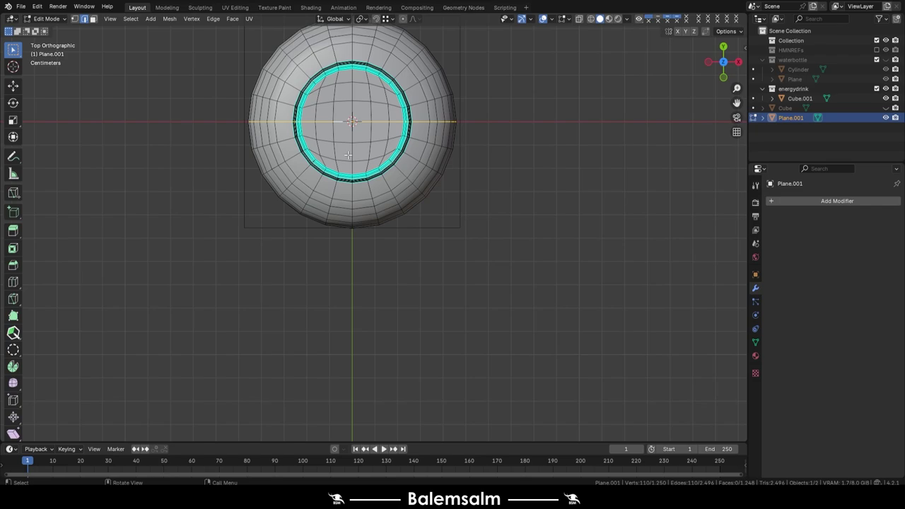
{"action": "scroll", "coordinate": [343, 149], "scroll_direction": "up", "scroll_amount": 3}
{"action": "middle_click_drag", "start_coordinate": [348, 158], "coordinate": [330, 122]}
{"action": "key", "text": "u"}
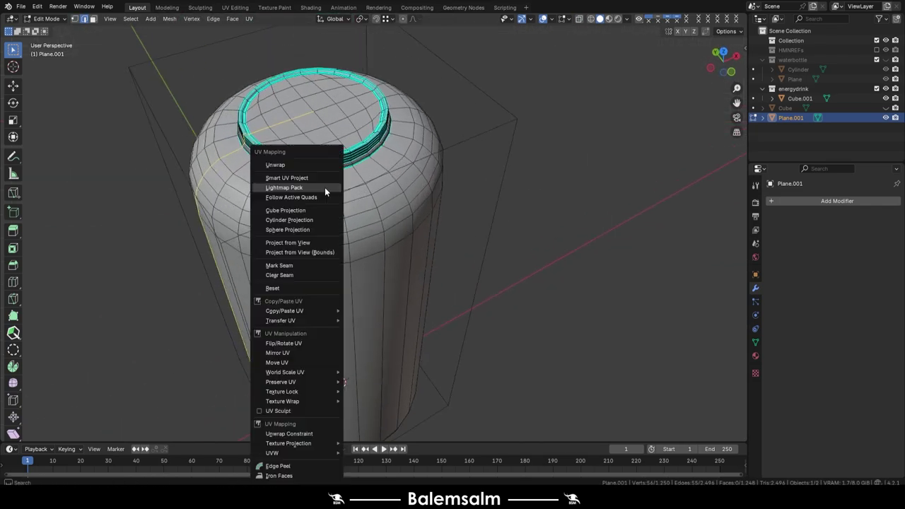
{"action": "key", "text": "Escape"}
{"action": "key", "text": "Tab"}
{"action": "key", "text": "Tab"}
{"action": "key", "text": "Tab"}
- Put a TexTools checker test map on the can in UV Editing and re-unwrap its UVs
{"action": "left_click", "coordinate": [235, 7]}
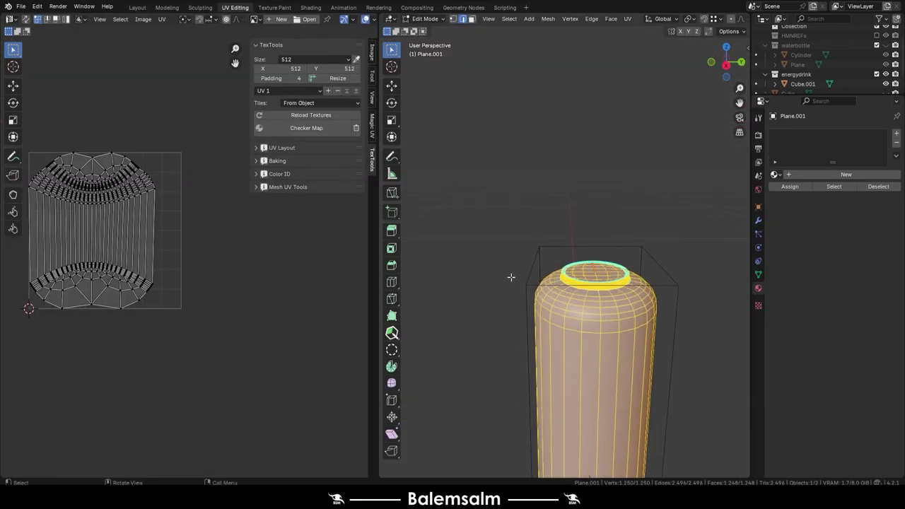
{"action": "left_click", "coordinate": [297, 128]}
{"action": "key", "text": "u"}
{"action": "left_click", "coordinate": [167, 179]}
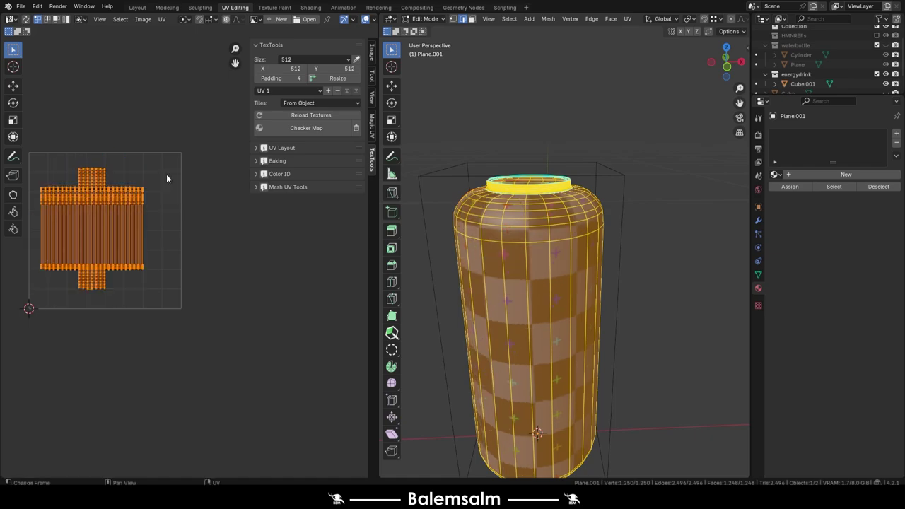
{"action": "key", "text": "Tab"}
- Scale the can body's UV island along X repeatedly until the checker squares look even
{"action": "middle_click_drag", "start_coordinate": [604, 311], "coordinate": [622, 237]}
{"action": "key", "text": "Tab"}
{"action": "key", "text": "s"}
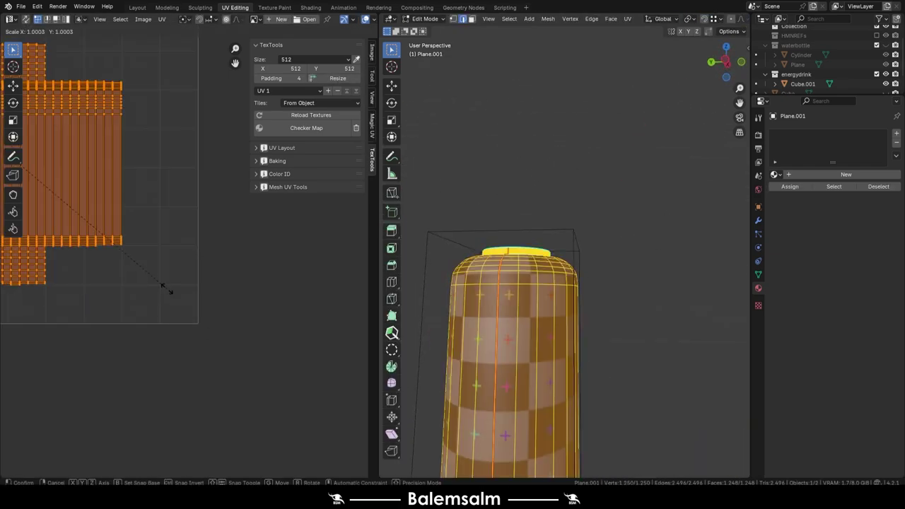
{"action": "key", "text": "x"}
{"action": "left_click", "coordinate": [200, 327]}
{"action": "key", "text": "Tab"}
{"action": "scroll", "coordinate": [608, 295], "scroll_direction": "down", "scroll_amount": 3}
{"action": "middle_click_drag", "start_coordinate": [593, 383], "coordinate": [606, 277]}
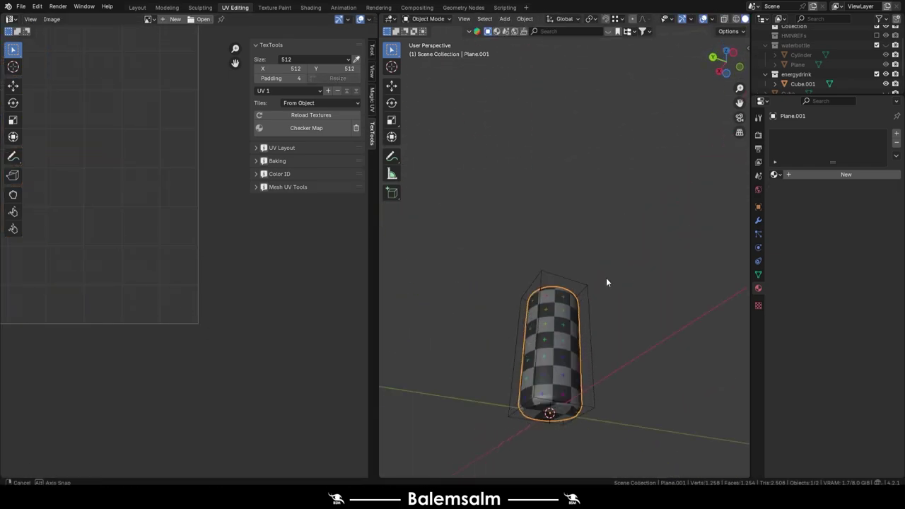
{"action": "key", "text": "Tab"}
{"action": "key", "text": "s"}
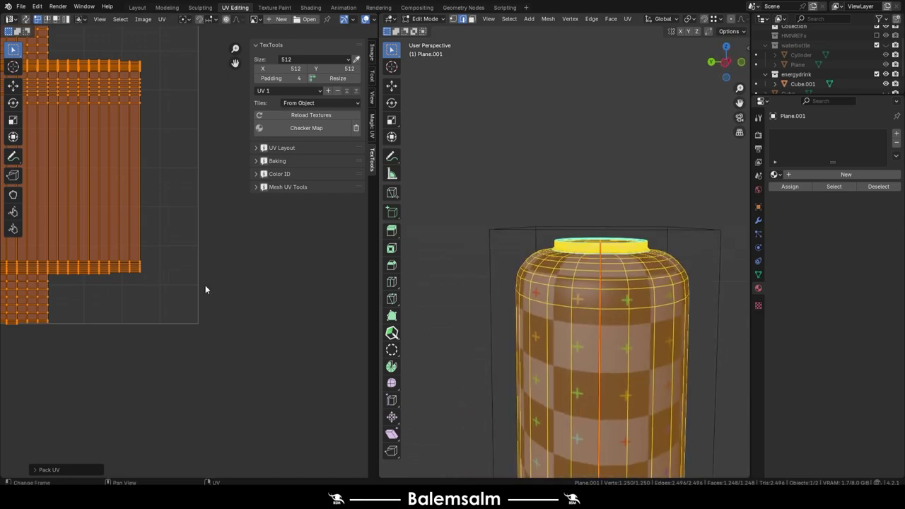
{"action": "key", "text": "x"}
{"action": "left_click", "coordinate": [187, 280]}
{"action": "key", "text": "Tab"}
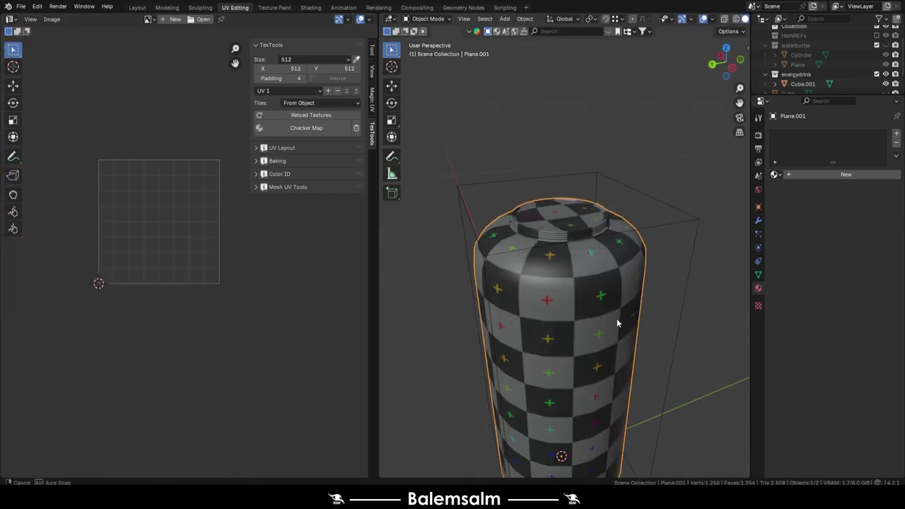
{"action": "middle_click_drag", "start_coordinate": [601, 318], "coordinate": [608, 283]}
{"action": "key", "text": "Tab"}
{"action": "key", "text": "s"}
{"action": "key", "text": "x"}
{"action": "left_click", "coordinate": [212, 277]}
{"action": "key", "text": "Tab"}
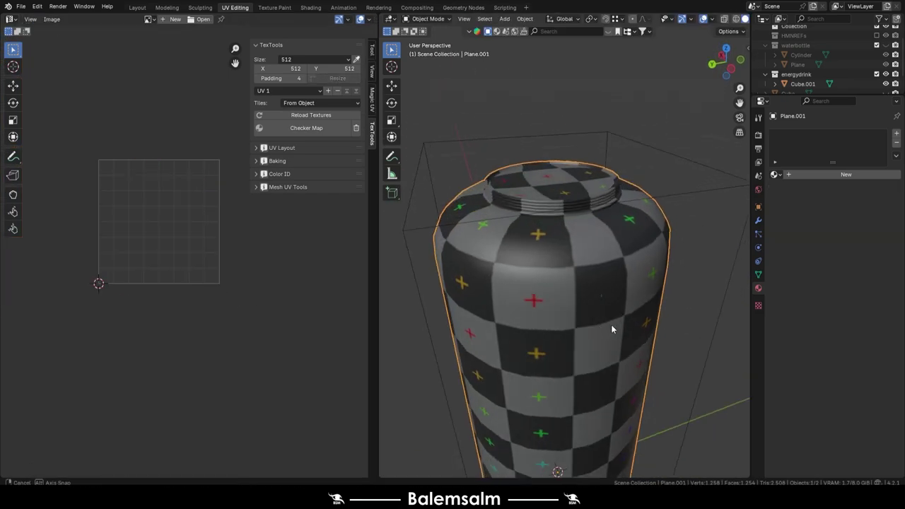
- Give the pull tab a new material, 240908.energydrink.mat.01
{"action": "scroll", "coordinate": [623, 322], "scroll_direction": "up", "scroll_amount": 2}
{"action": "scroll", "coordinate": [672, 332], "scroll_direction": "down", "scroll_amount": 3}
{"action": "middle_click_drag", "start_coordinate": [716, 352], "coordinate": [609, 252]}
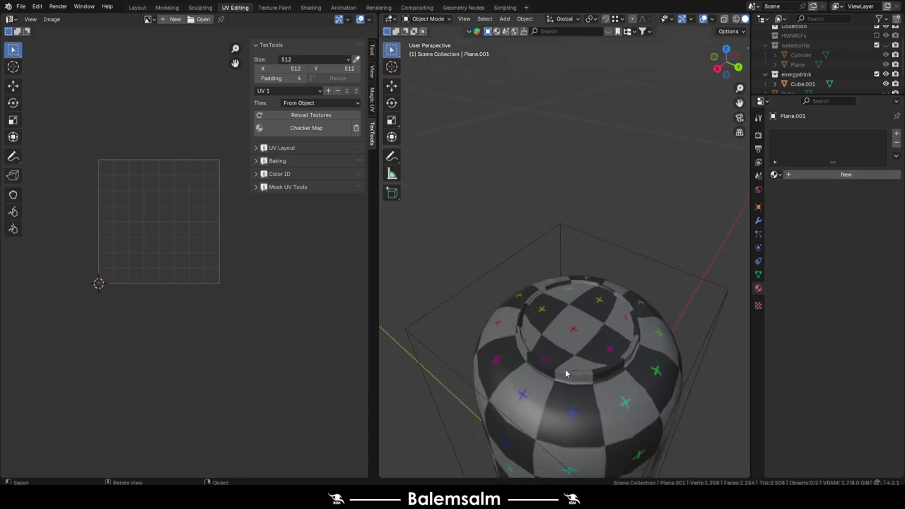
{"action": "scroll", "coordinate": [570, 332], "scroll_direction": "up", "scroll_amount": 3}
{"action": "left_click", "coordinate": [824, 176]}
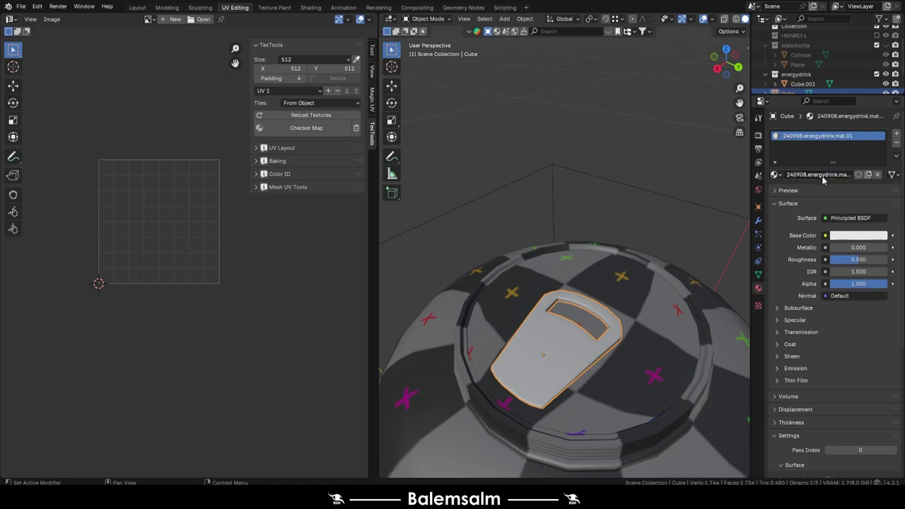
- Join the pull tab into the can body so both share the energydrink material
{"action": "left_click", "coordinate": [661, 382], "text": "shift"}
{"action": "key", "text": "ctrl+l"}
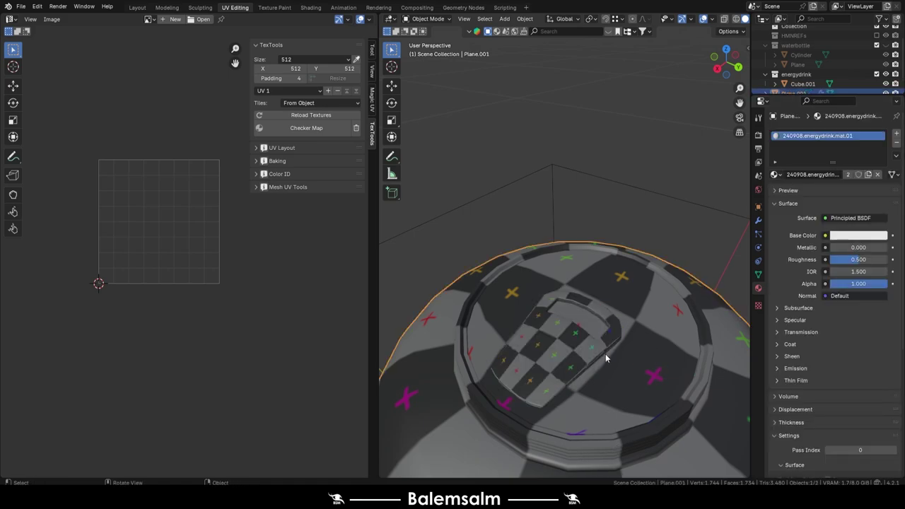
{"action": "key", "text": "Tab"}
- Select the tab's linked geometry, unwrap it, and lay it out with Follow Active Quads
{"action": "key", "text": "a"}
{"action": "key", "text": "ctrl+l"}
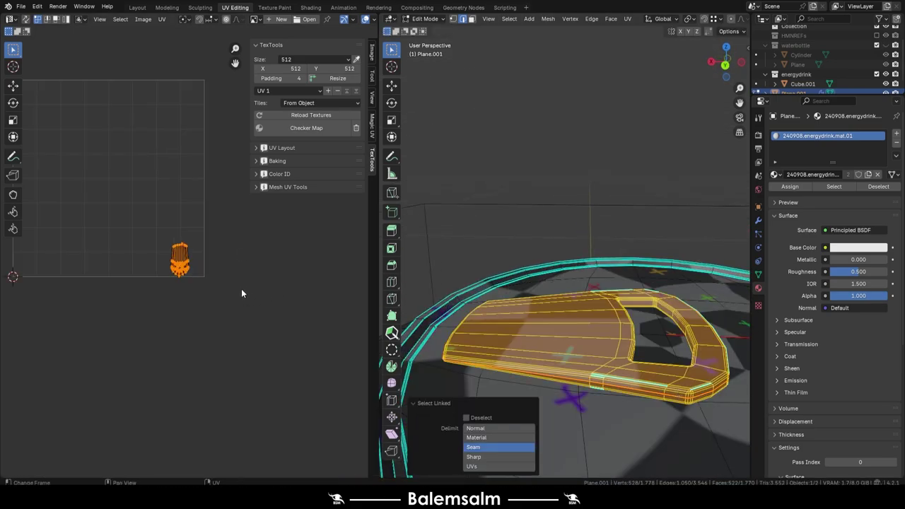
{"action": "key", "text": "u"}
{"action": "left_click", "coordinate": [243, 266]}
{"action": "key", "text": "KP_Decimal"}
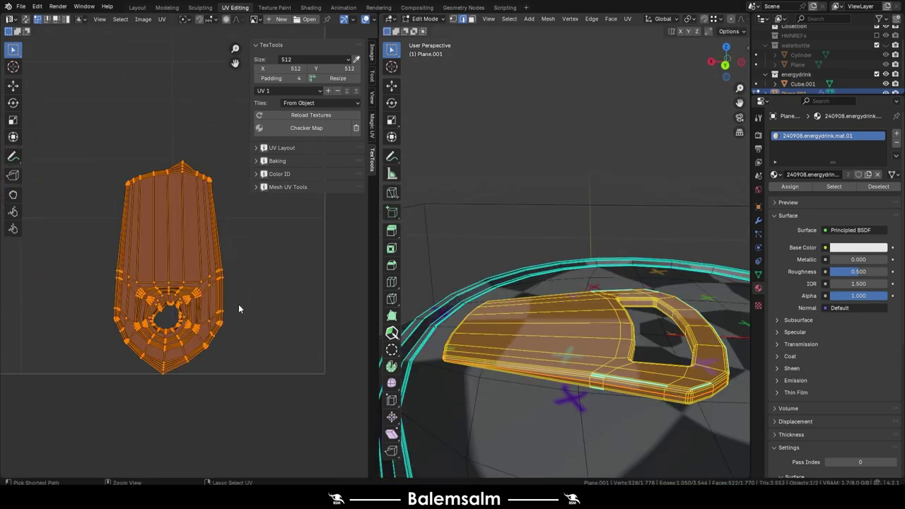
{"action": "left_click", "coordinate": [252, 307]}
{"action": "key", "text": "ctrl+m"}
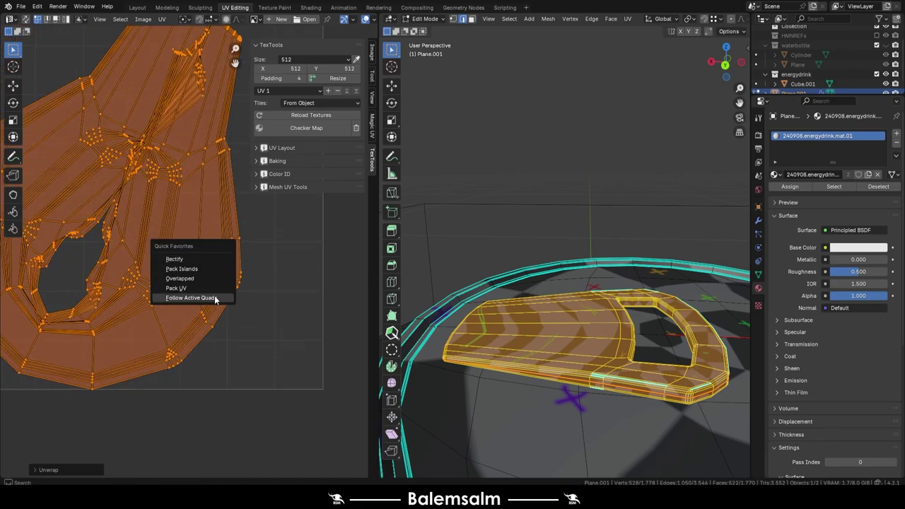
{"action": "key", "text": "u"}
{"action": "key", "text": "Escape"}
{"action": "key", "text": "Tab"}
- Remove the TexTools checker map so the can shows plain grey
{"action": "middle_click_drag", "start_coordinate": [631, 130], "coordinate": [565, 337]}
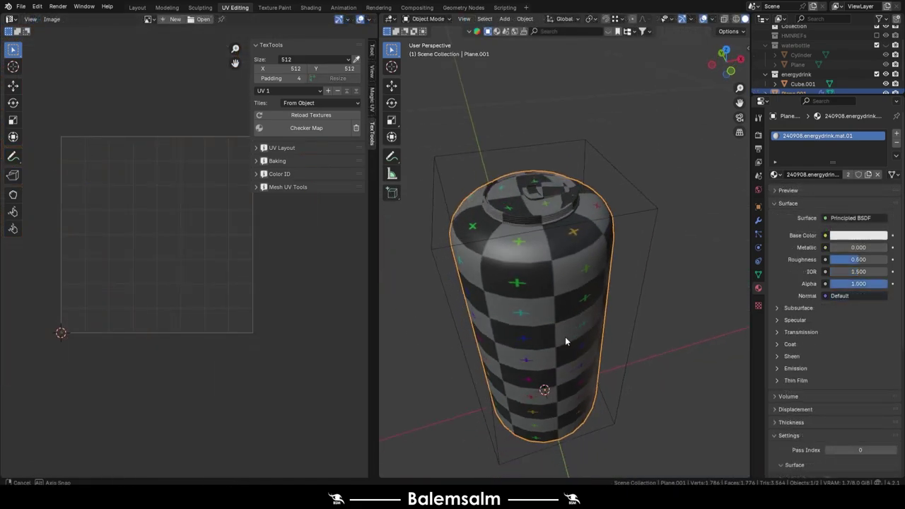
{"action": "scroll", "coordinate": [683, 288], "scroll_direction": "up", "scroll_amount": 3}
{"action": "scroll", "coordinate": [683, 292], "scroll_direction": "down", "scroll_amount": 3}
{"action": "middle_click_drag", "start_coordinate": [448, 326], "coordinate": [528, 205]}
{"action": "scroll", "coordinate": [528, 205], "scroll_direction": "down", "scroll_amount": 2}
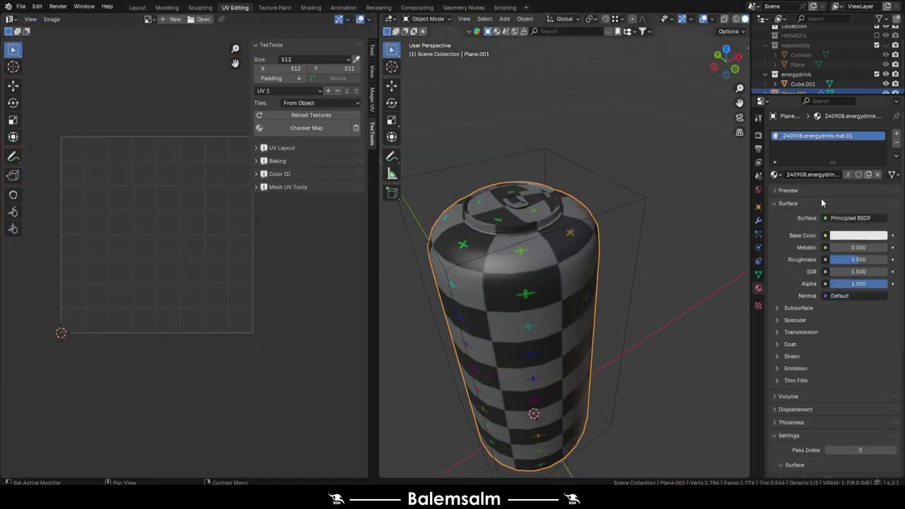
{"action": "left_click", "coordinate": [355, 128]}
{"action": "key", "text": "ctrl+s"}
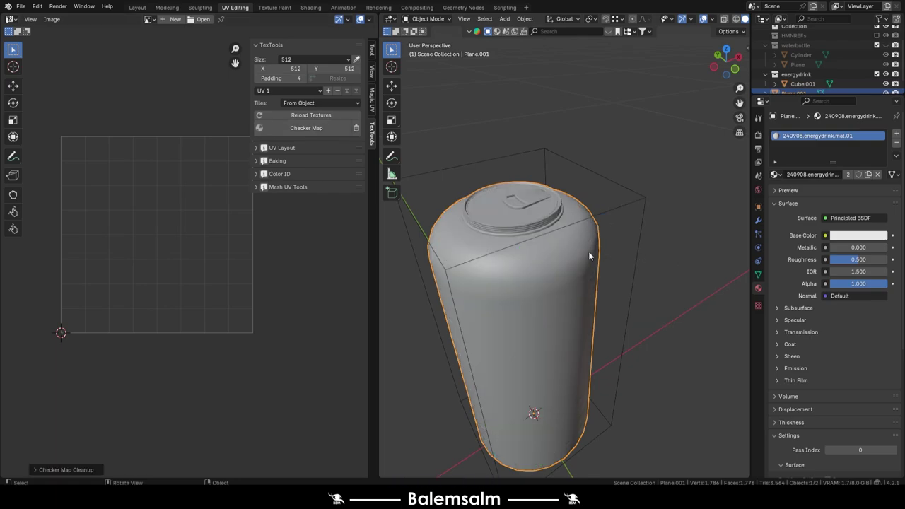
- Save as 2024.09.08.waterbottle.blend, then select and frame the leftover Cube.001
{"action": "mouse_move", "coordinate": [588, 251]}
{"action": "middle_mouse_down"}
{"action": "mouse_move", "coordinate": [534, 294]}
{"action": "mouse_move", "coordinate": [605, 273]}
{"action": "mouse_move", "coordinate": [718, 261]}
{"action": "middle_mouse_up"}
{"action": "scroll", "coordinate": [563, 251], "scroll_direction": "down", "scroll_amount": 5}
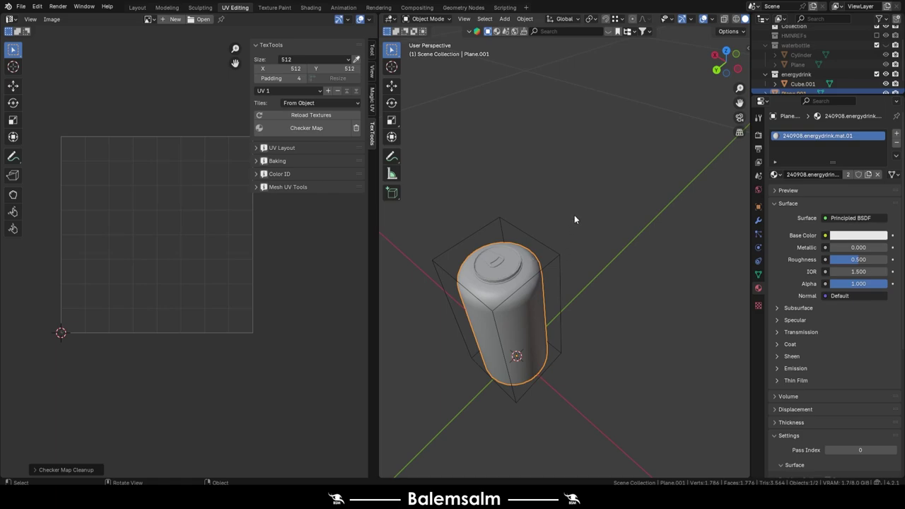
{"action": "mouse_move", "coordinate": [538, 193]}
{"action": "middle_mouse_down"}
{"action": "mouse_move", "coordinate": [479, 217]}
{"action": "mouse_move", "coordinate": [539, 250]}
{"action": "middle_mouse_up"}
{"action": "key", "text": "ctrl+s"}
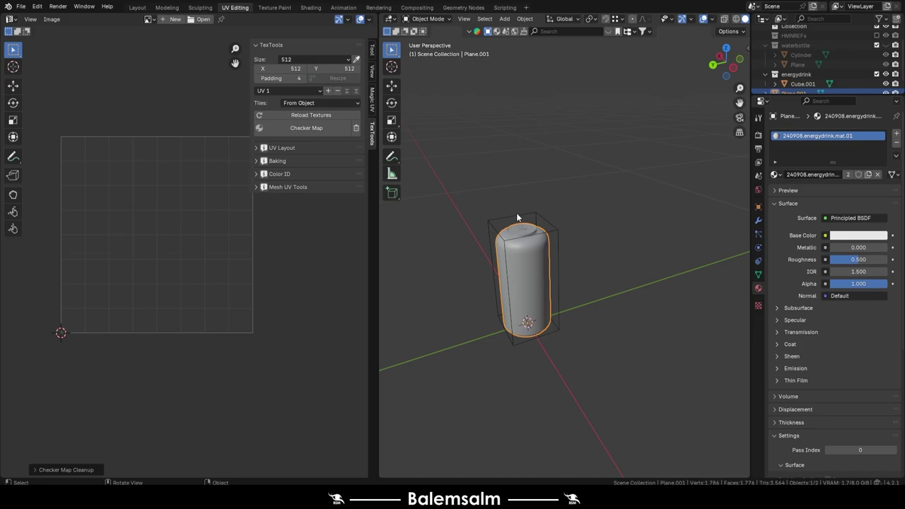
{"action": "left_click", "coordinate": [516, 213]}
{"action": "key", "text": "KP_Decimal"}
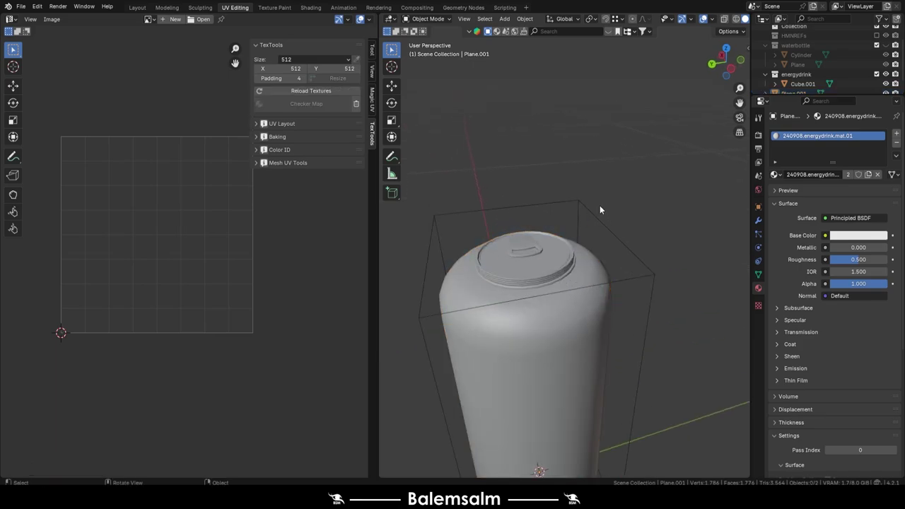
- Delete the leftover Cube.001 block around the water bottle and inspect the result
{"action": "key", "text": "x"}
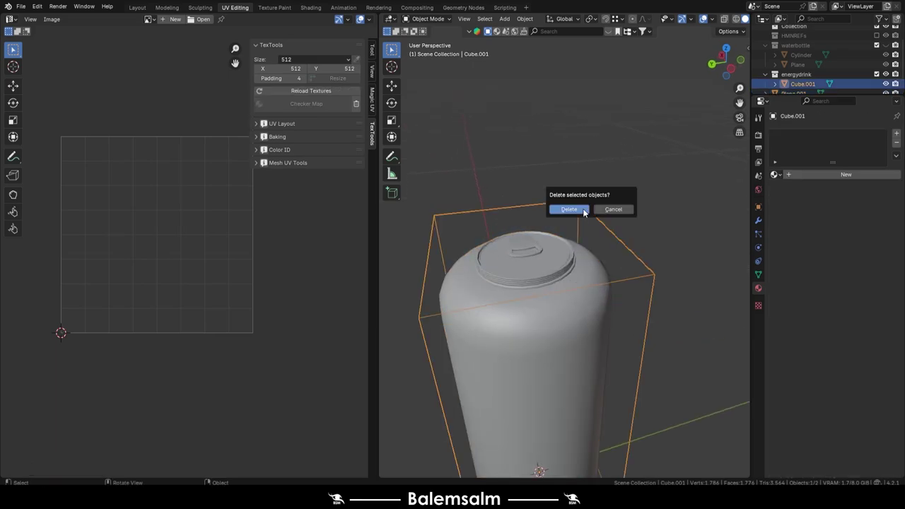
{"action": "left_click", "coordinate": [570, 209]}
{"action": "middle_click_drag", "start_coordinate": [550, 259], "coordinate": [669, 234]}
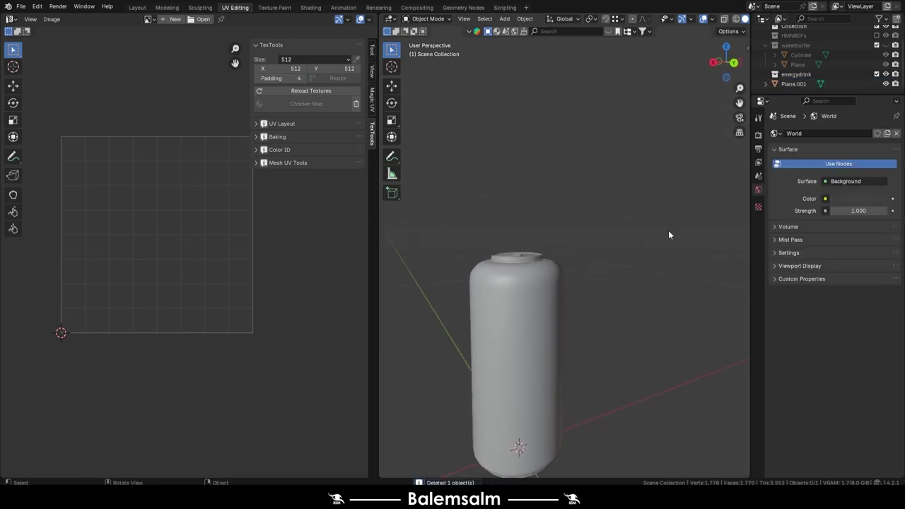
{"action": "mouse_move", "coordinate": [623, 262]}
{"action": "middle_mouse_down"}
{"action": "mouse_move", "coordinate": [683, 265]}
{"action": "mouse_move", "coordinate": [569, 314]}
{"action": "mouse_move", "coordinate": [490, 275]}
{"action": "mouse_move", "coordinate": [593, 275]}
{"action": "middle_mouse_up"}
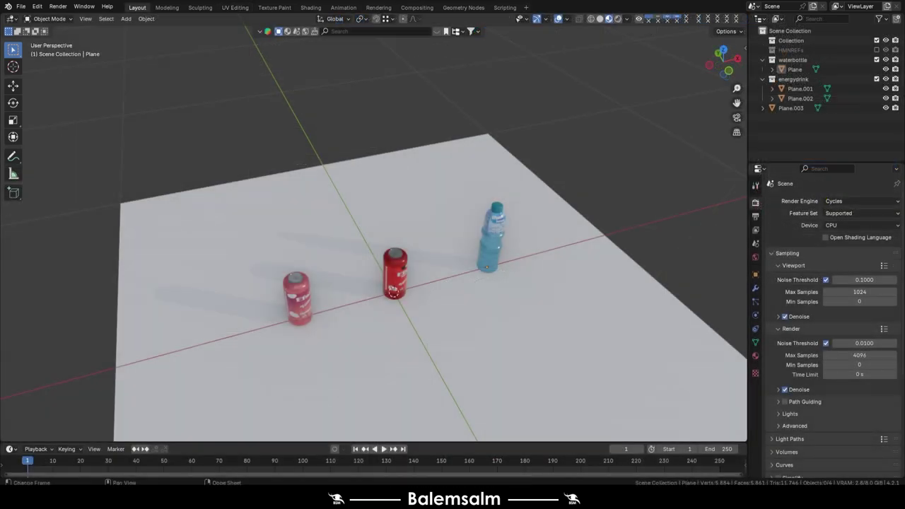
{"action": "scroll", "coordinate": [377, 231], "scroll_direction": "up", "scroll_amount": 3}
{"action": "scroll", "coordinate": [379, 231], "scroll_direction": "up", "scroll_amount": 3}
- Add a lattice and shrink it to the can's size in front view
{"action": "key", "text": "shift+a"}
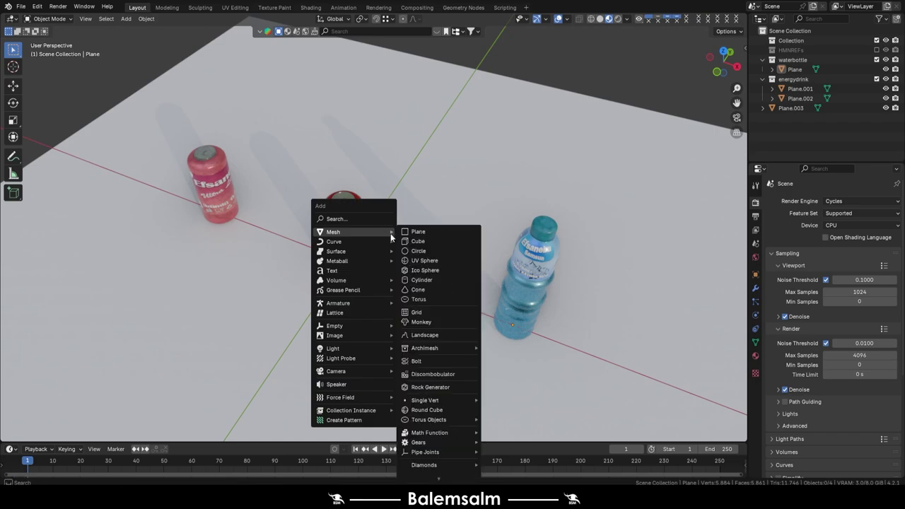
{"action": "scroll", "coordinate": [414, 243], "scroll_direction": "up", "scroll_amount": 1}
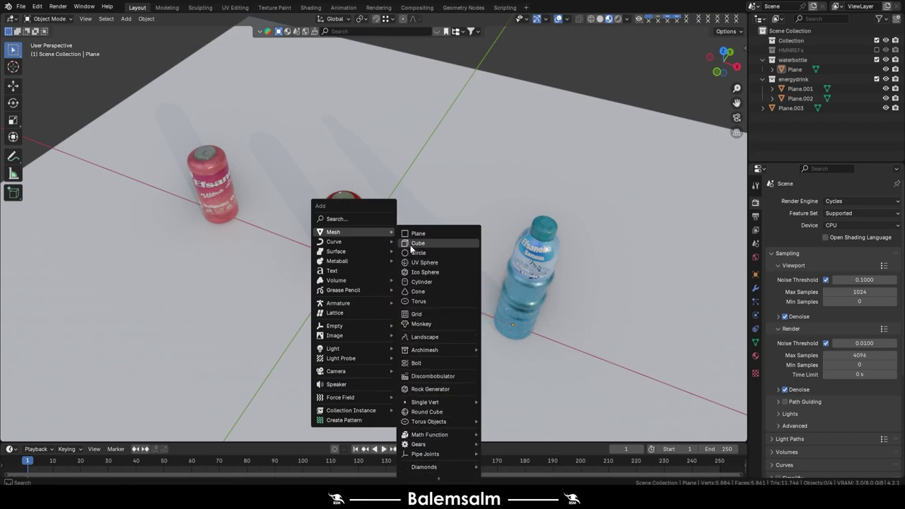
{"action": "scroll", "coordinate": [420, 313], "scroll_direction": "up", "scroll_amount": 1}
{"action": "left_click", "coordinate": [368, 313]}
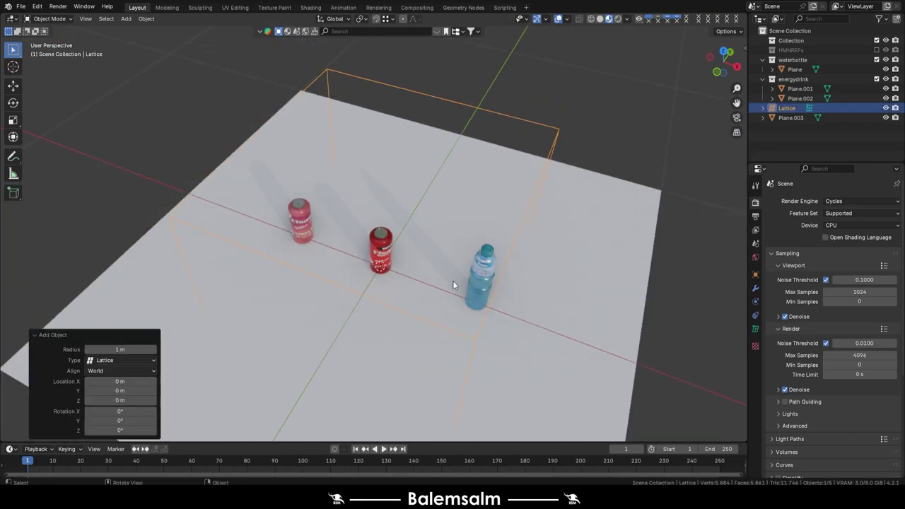
{"action": "key", "text": "KP_1"}
{"action": "key", "text": "s"}
{"action": "left_click", "coordinate": [406, 262]}
- Move the lattice along Z and stretch it along Y to enclose the can
{"action": "scroll", "coordinate": [406, 263], "scroll_direction": "up", "scroll_amount": 5}
{"action": "key", "text": "g"}
{"action": "key", "text": "z"}
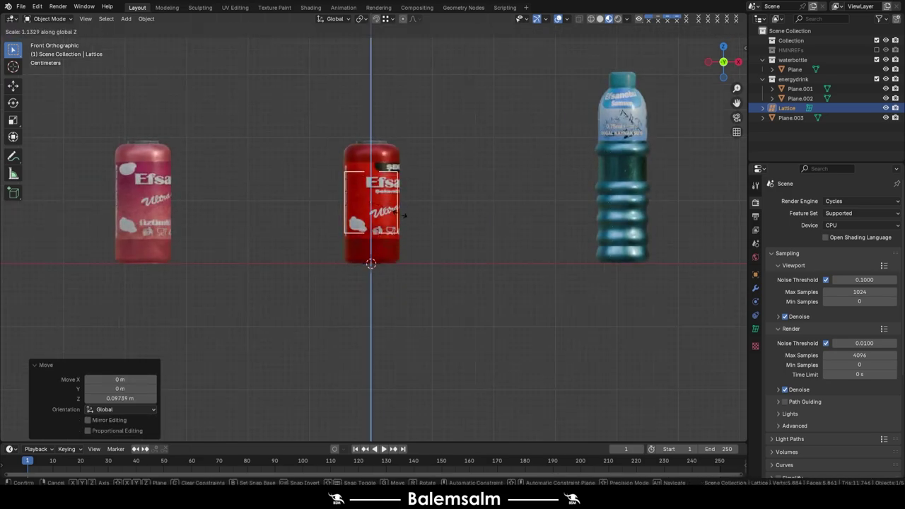
{"action": "scroll", "coordinate": [420, 254], "scroll_direction": "up", "scroll_amount": 3}
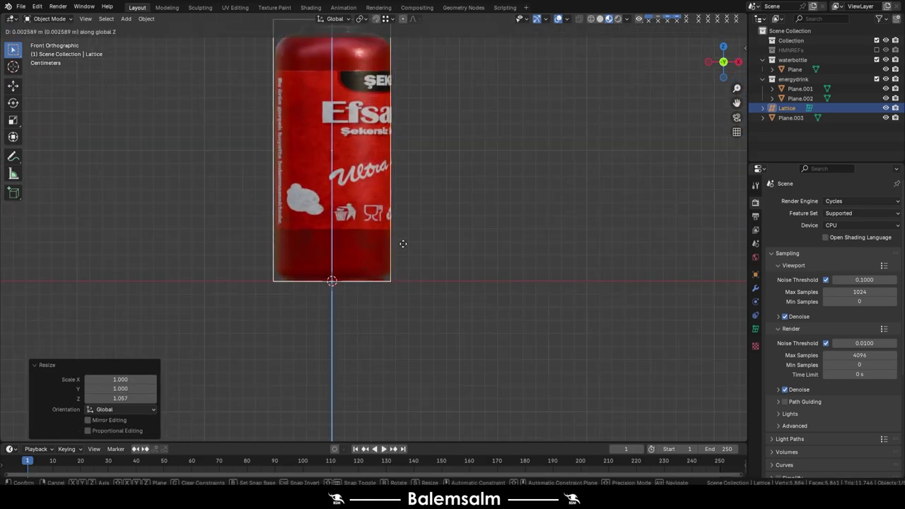
{"action": "mouse_move", "coordinate": [406, 244]}
{"action": "middle_mouse_down"}
{"action": "mouse_move", "coordinate": [405, 219]}
{"action": "mouse_move", "coordinate": [485, 179]}
{"action": "middle_mouse_up"}
{"action": "key", "text": "KP_7"}
{"action": "scroll", "coordinate": [406, 219], "scroll_direction": "up", "scroll_amount": 2}
{"action": "key", "text": "s"}
{"action": "key", "text": "y"}
{"action": "key", "text": "Return"}
{"action": "scroll", "coordinate": [512, 250], "scroll_direction": "down", "scroll_amount": 2}
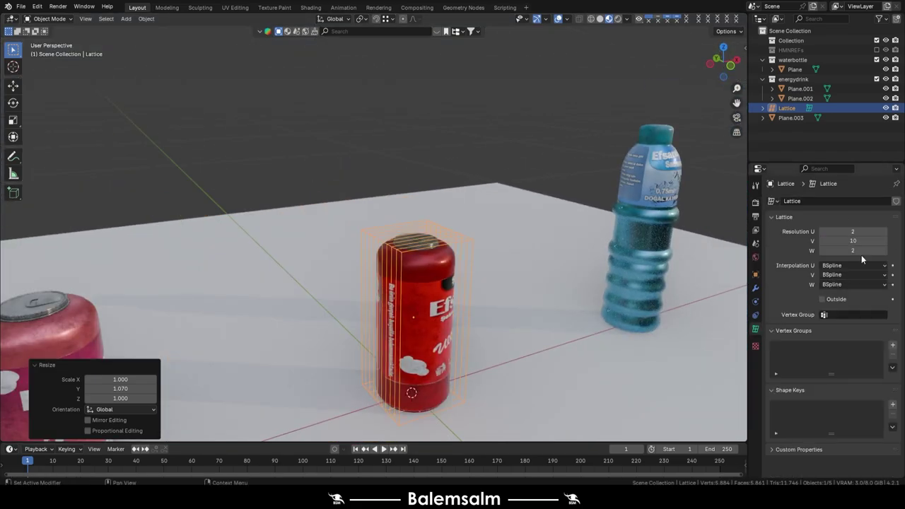
- Set the lattice resolution to 15, 10, 15 for U, V, W
{"action": "type", "text": "15"}
{"action": "key", "text": "Return"}
{"action": "scroll", "coordinate": [469, 264], "scroll_direction": "up", "scroll_amount": 5}
{"action": "middle_click_drag", "start_coordinate": [469, 265], "coordinate": [365, 249]}
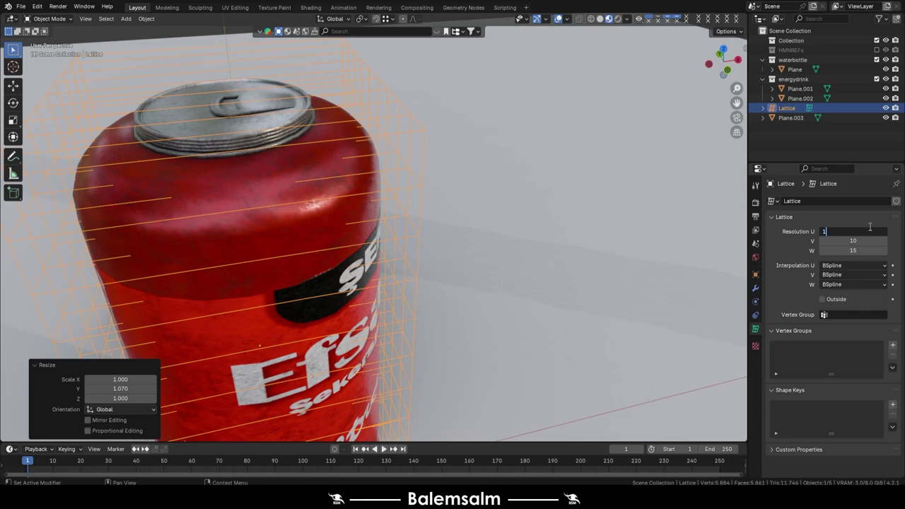
{"action": "type", "text": "5"}
{"action": "key", "text": "Return"}
- Duplicate the cans and bottle and raise the copies 0.56 m above the originals
{"action": "scroll", "coordinate": [250, 172], "scroll_direction": "down", "scroll_amount": 5}
{"action": "middle_click_drag", "start_coordinate": [327, 187], "coordinate": [385, 196]}
{"action": "left_click", "coordinate": [384, 196]}
{"action": "left_click", "coordinate": [351, 256]}
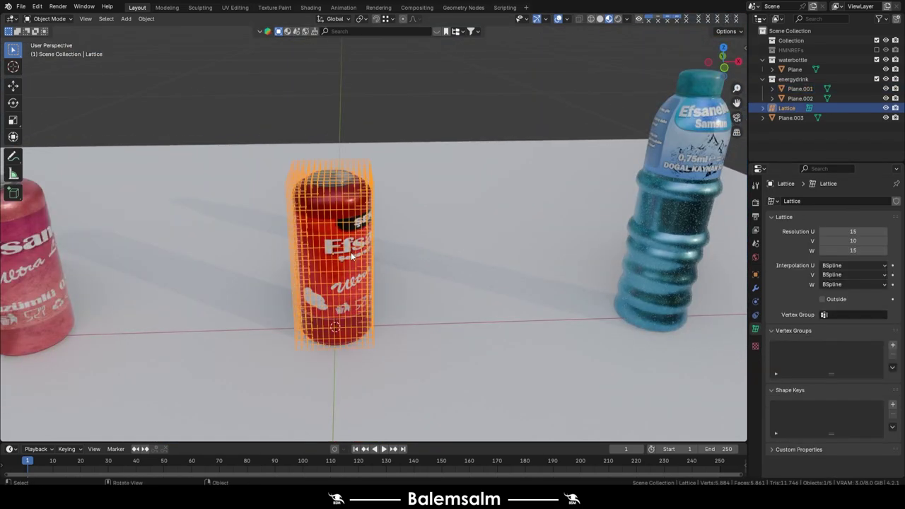
{"action": "scroll", "coordinate": [352, 257], "scroll_direction": "down", "scroll_amount": 3}
{"action": "left_click", "coordinate": [334, 236]}
{"action": "scroll", "coordinate": [342, 237], "scroll_direction": "up", "scroll_amount": 5}
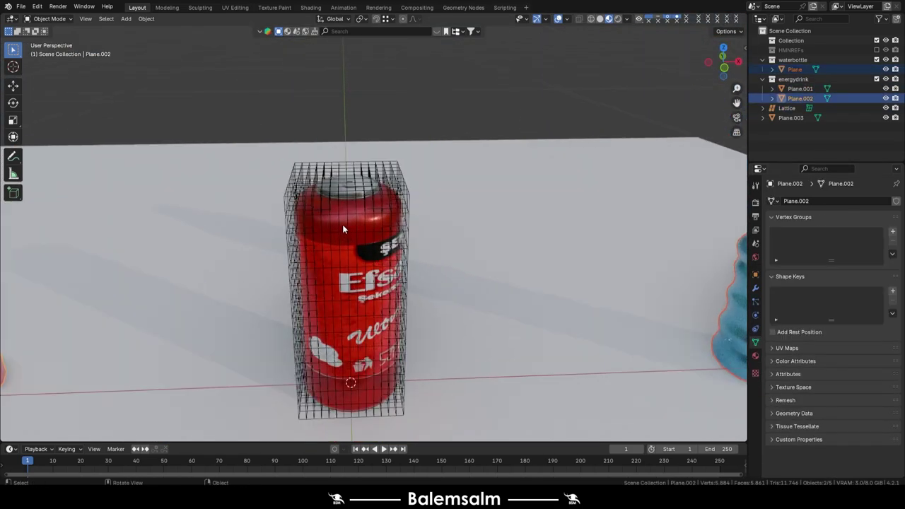
{"action": "scroll", "coordinate": [355, 222], "scroll_direction": "down", "scroll_amount": 5}
{"action": "key", "text": "shift+d"}
{"action": "key", "text": "z"}
{"action": "left_click", "coordinate": [389, 130]}
- Move the raised copies into a new Orijinals collection
{"action": "key", "text": "m"}
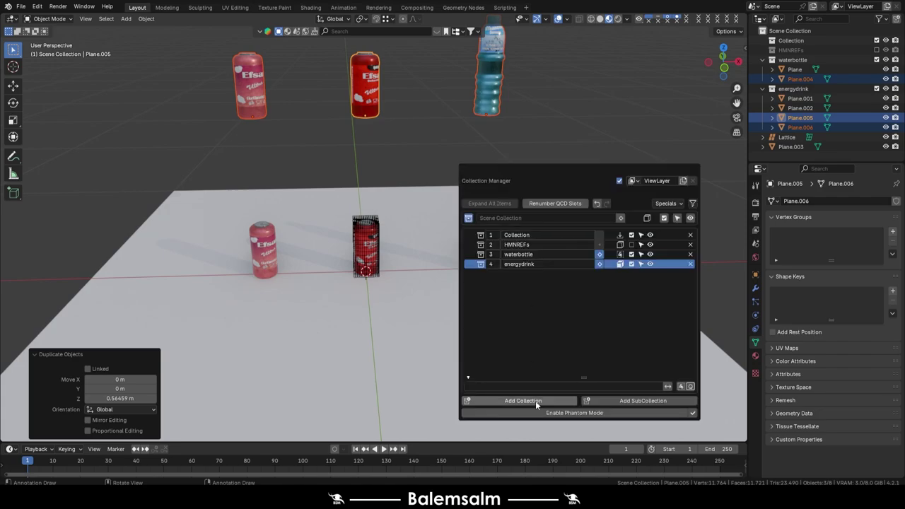
{"action": "left_click", "coordinate": [535, 401]}
{"action": "type", "text": "Orijinals"}
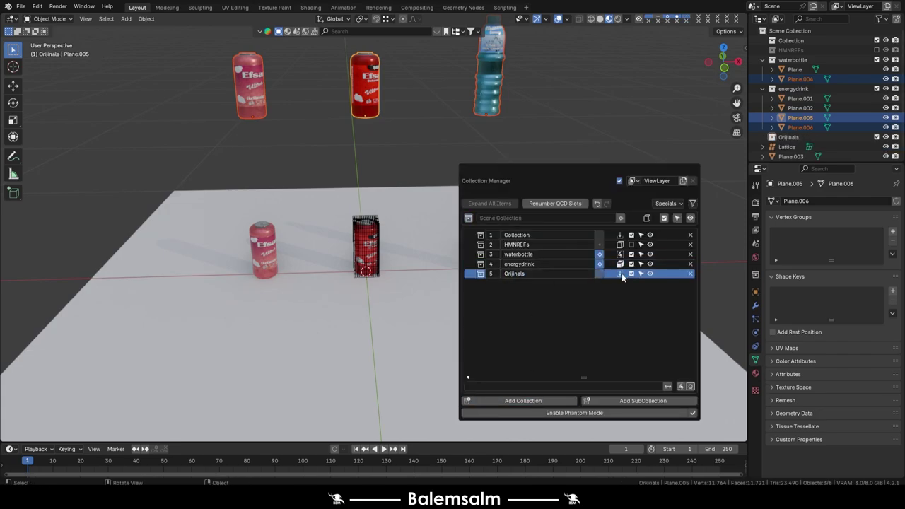
{"action": "left_click", "coordinate": [622, 273]}
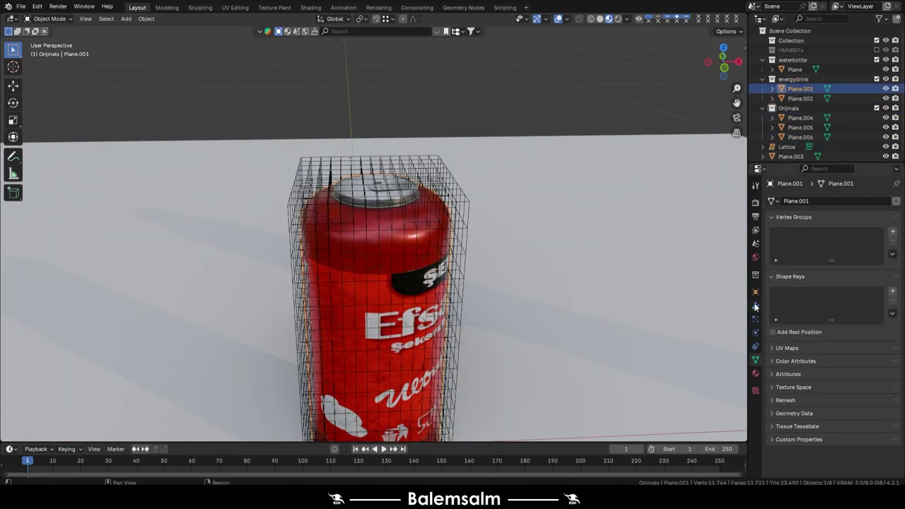
- Give the red can a Lattice modifier driven by the Lattice object and enter Edit Mode
{"action": "left_click", "coordinate": [756, 304]}
{"action": "left_click", "coordinate": [804, 201]}
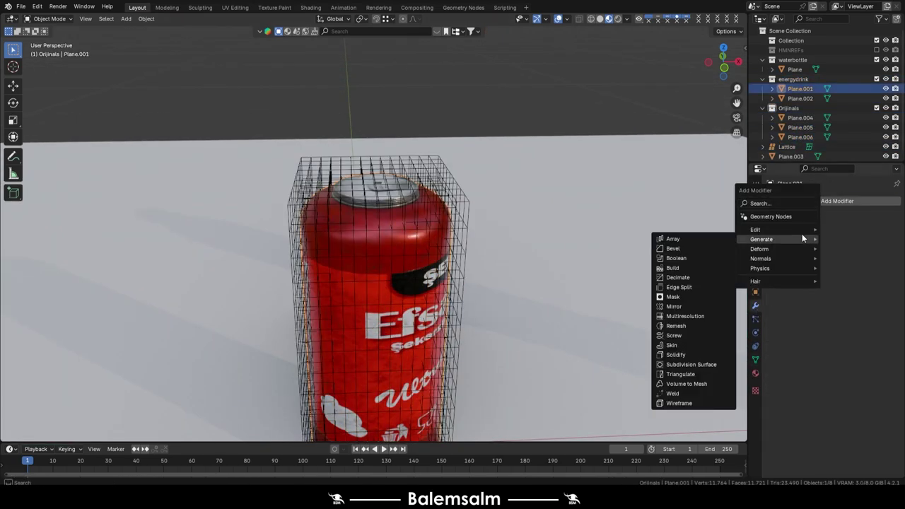
{"action": "mouse_move", "coordinate": [760, 249]}
{"action": "left_click", "coordinate": [692, 315]}
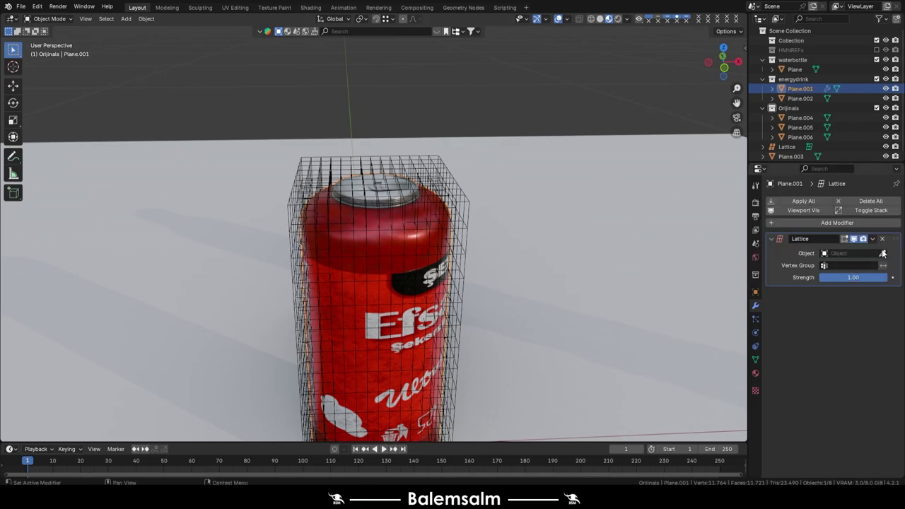
{"action": "left_click", "coordinate": [469, 209]}
{"action": "key", "text": "Tab"}
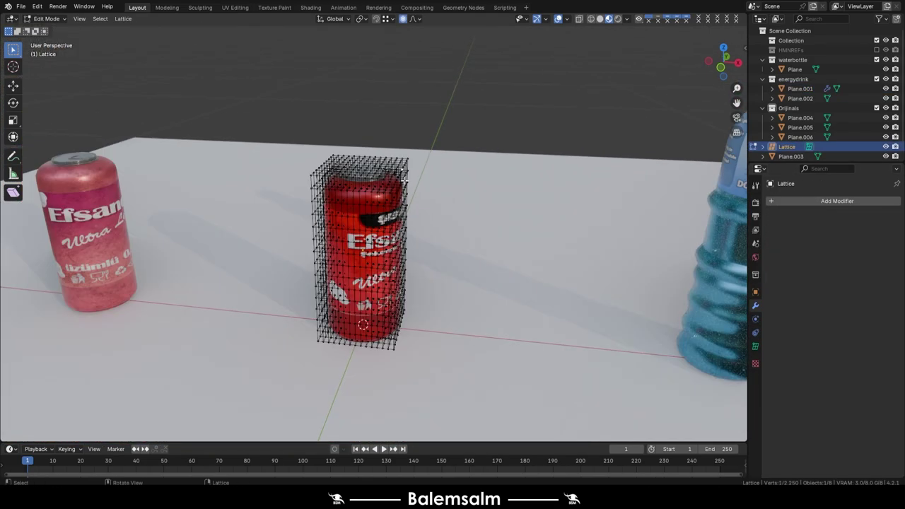
- Set the proportional editing falloff to Sphere, cancelling a trial vertical move
{"action": "scroll", "coordinate": [405, 181], "scroll_direction": "up", "scroll_amount": 3}
{"action": "left_click", "coordinate": [417, 18]}
{"action": "left_click", "coordinate": [411, 63]}
{"action": "key", "text": "g"}
{"action": "key", "text": "z"}
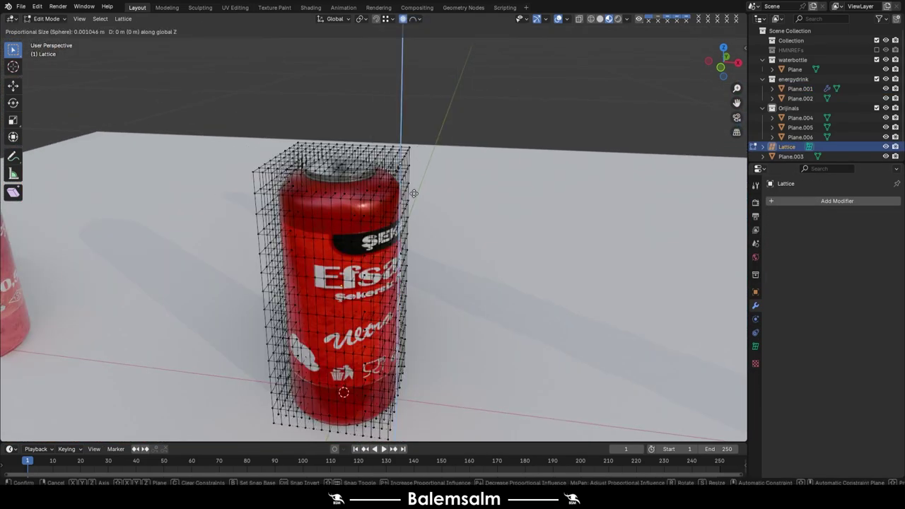
{"action": "key", "text": "Escape"}
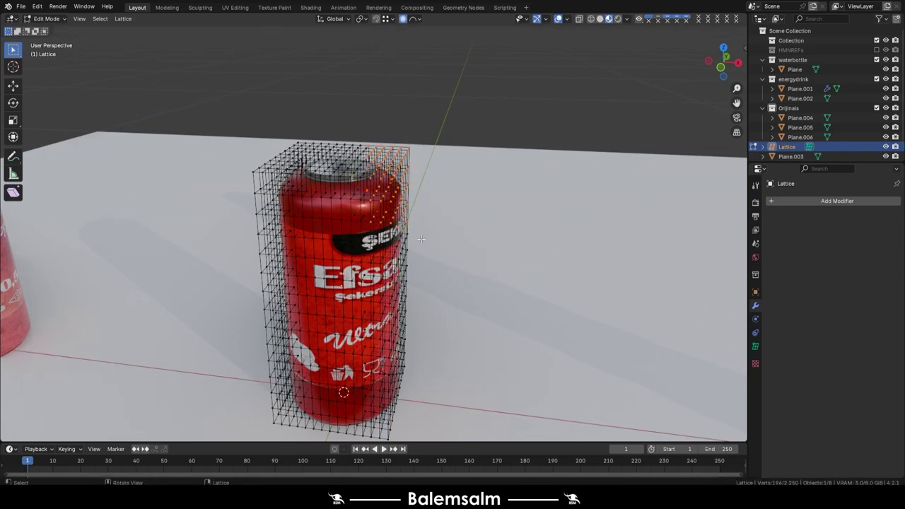
- In front view, push the lattice's top corner points down to dent the can's top
{"action": "key", "text": "KP_1"}
{"action": "scroll", "coordinate": [443, 90], "scroll_direction": "up", "scroll_amount": 5}
{"action": "key", "text": "g"}
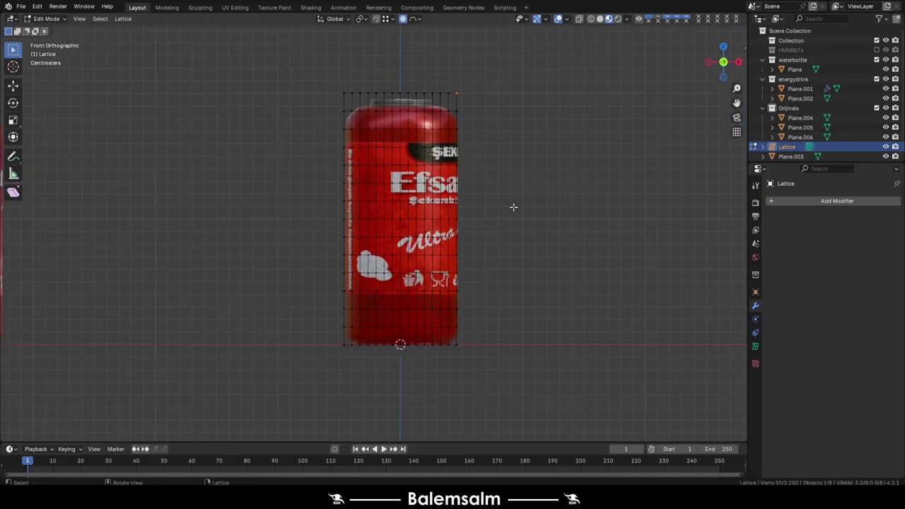
{"action": "scroll", "coordinate": [448, 179], "scroll_direction": "down", "scroll_amount": 20}
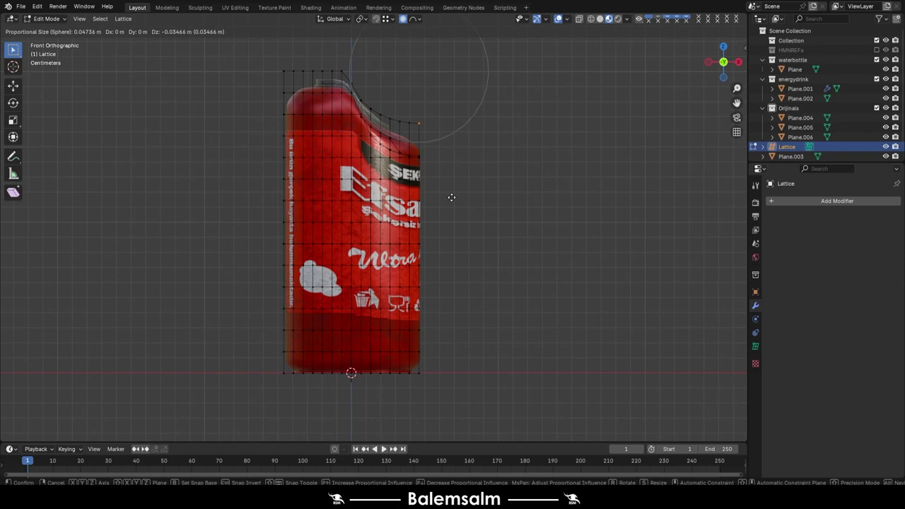
{"action": "left_click", "coordinate": [451, 197]}
- Select the bottom row of lattice points and raise it along Z to squash the base
{"action": "key", "text": "g"}
{"action": "scroll", "coordinate": [451, 198], "scroll_direction": "up", "scroll_amount": 5}
{"action": "key", "text": "Return"}
{"action": "left_click_drag", "start_coordinate": [452, 357], "coordinate": [244, 394]}
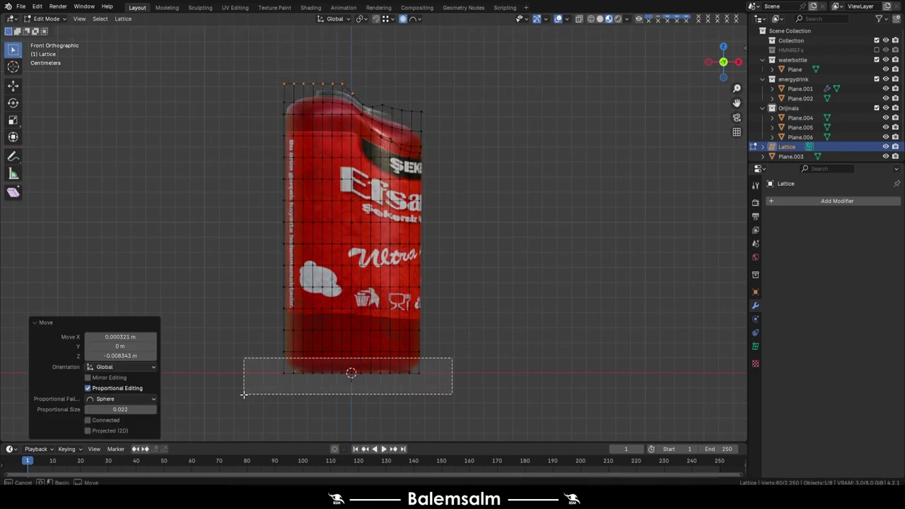
{"action": "key", "text": "g"}
{"action": "key", "text": "z"}
{"action": "left_click", "coordinate": [389, 349]}
- Bend the lattice's middle row and readjust the top-left points to dent the can's middle
{"action": "key", "text": "g"}
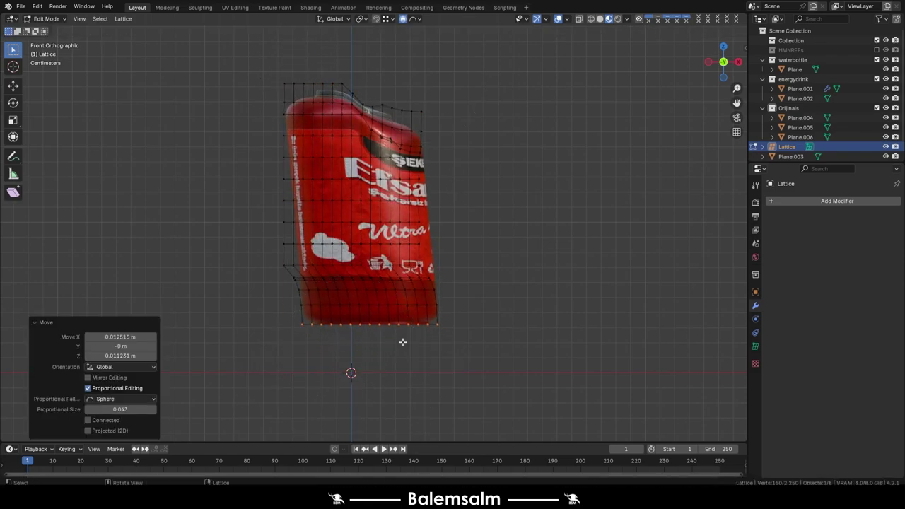
{"action": "left_click", "coordinate": [275, 249]}
{"action": "key", "text": "g"}
{"action": "left_click", "coordinate": [275, 212]}
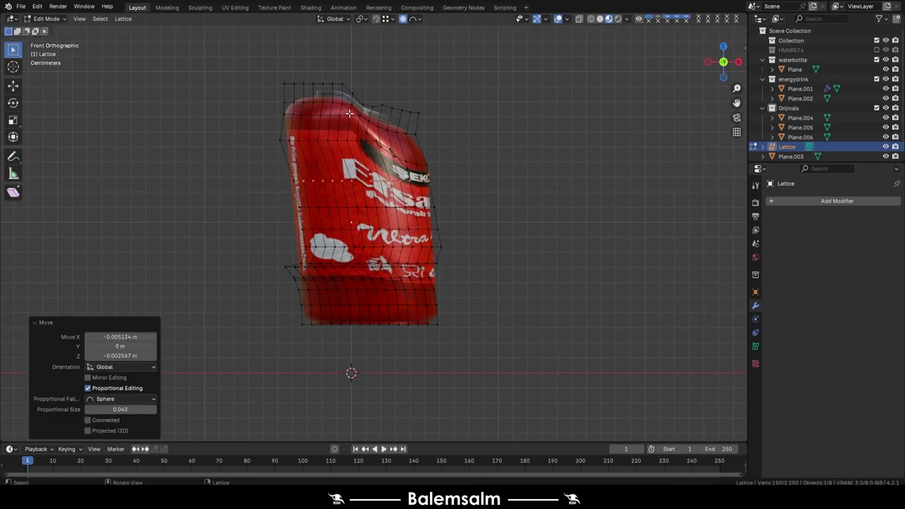
- Box-select the top-left lattice points and drag them to dent the can's left side
{"action": "key", "text": "g"}
{"action": "left_click", "coordinate": [283, 141]}
{"action": "left_click_drag", "start_coordinate": [305, 93], "coordinate": [290, 122]}
{"action": "key", "text": "g"}
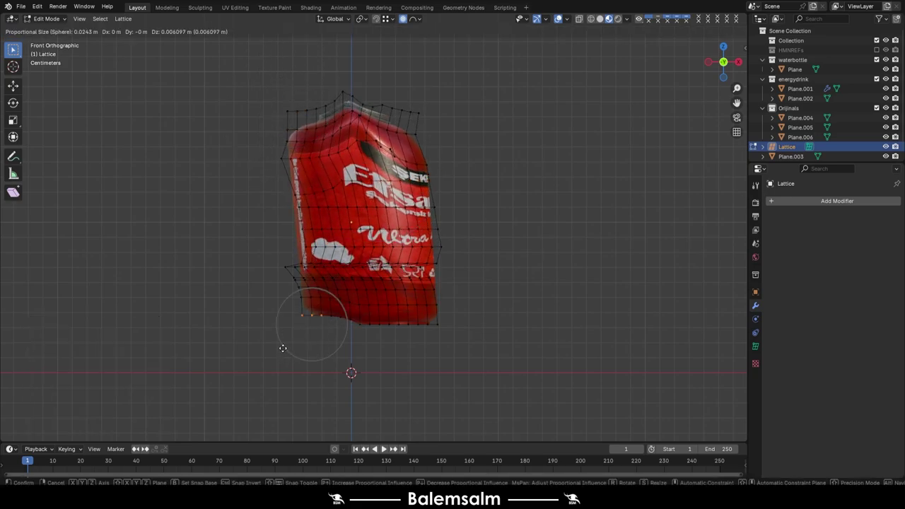
{"action": "left_click", "coordinate": [283, 346]}
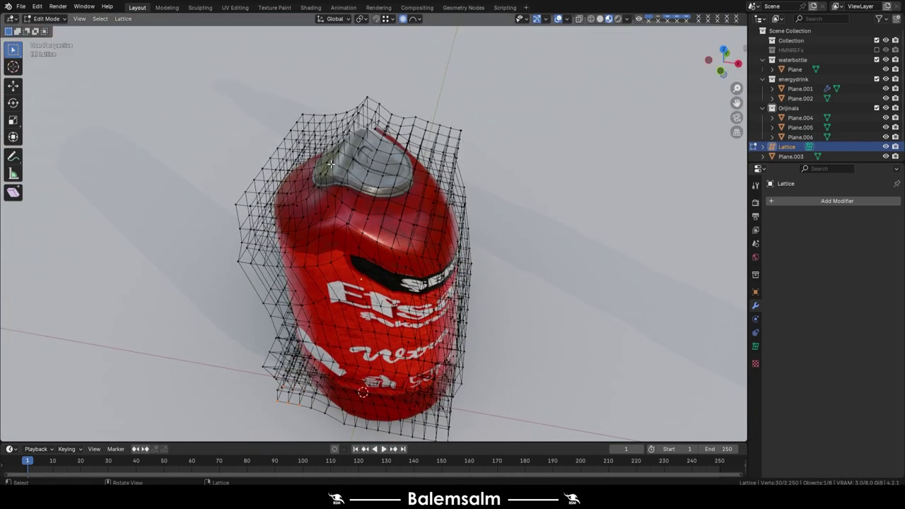
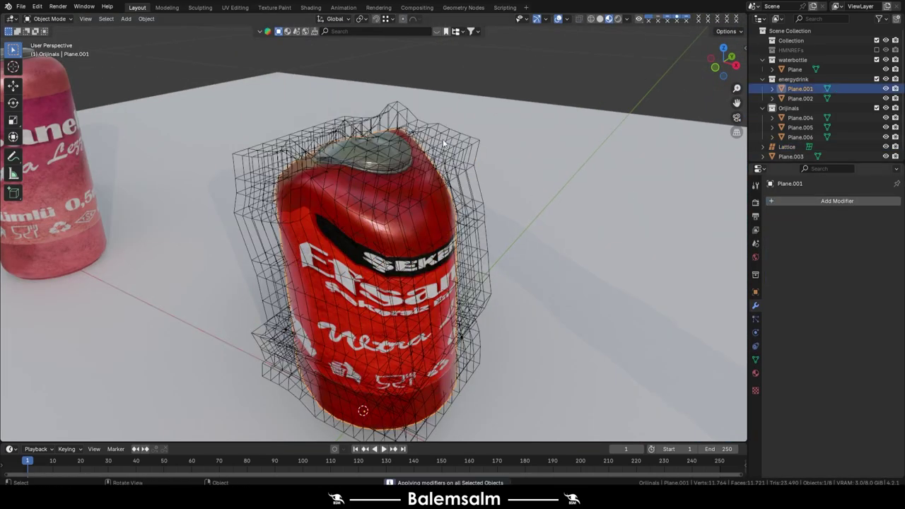
- Frame the red can, select its lattice and enter the lattice's edit mode
{"action": "mouse_move", "coordinate": [443, 138]}
{"action": "middle_mouse_down"}
{"action": "mouse_move", "coordinate": [353, 251]}
{"action": "mouse_move", "coordinate": [430, 220]}
{"action": "mouse_move", "coordinate": [327, 274]}
{"action": "mouse_move", "coordinate": [384, 253]}
{"action": "middle_mouse_up"}
{"action": "key", "text": "Tab"}
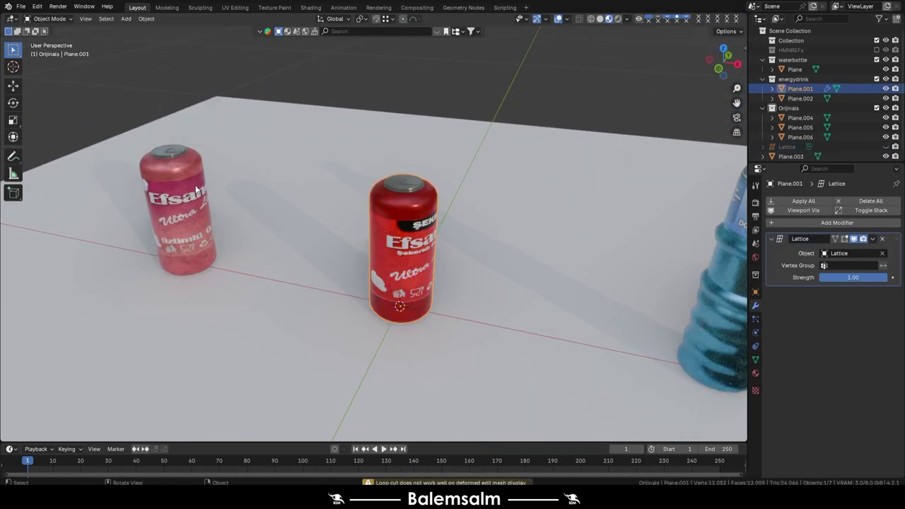
{"action": "key", "text": "Escape"}
{"action": "key", "text": "Tab"}
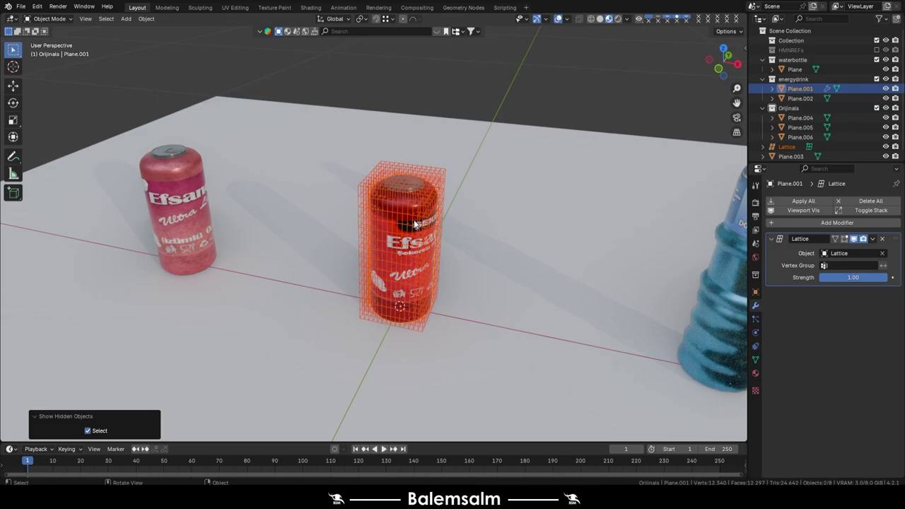
{"action": "key", "text": "KP_Decimal"}
{"action": "left_click", "coordinate": [407, 219]}
{"action": "key", "text": "Tab"}
- In front view, select the lattice's bottom row and shift it with proportional falloff to bend the can
{"action": "key", "text": "g"}
{"action": "left_click", "coordinate": [450, 271]}
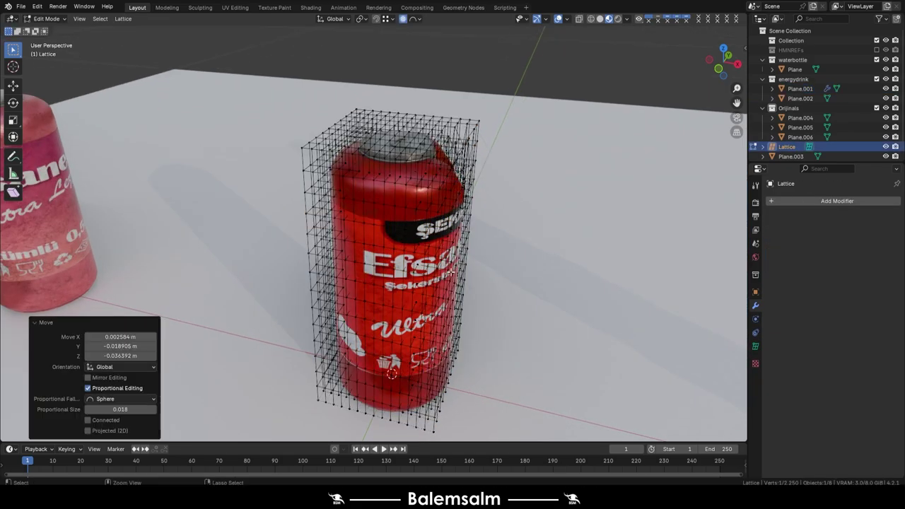
{"action": "key", "text": "KP_1"}
{"action": "left_click_drag", "start_coordinate": [281, 399], "coordinate": [462, 326]}
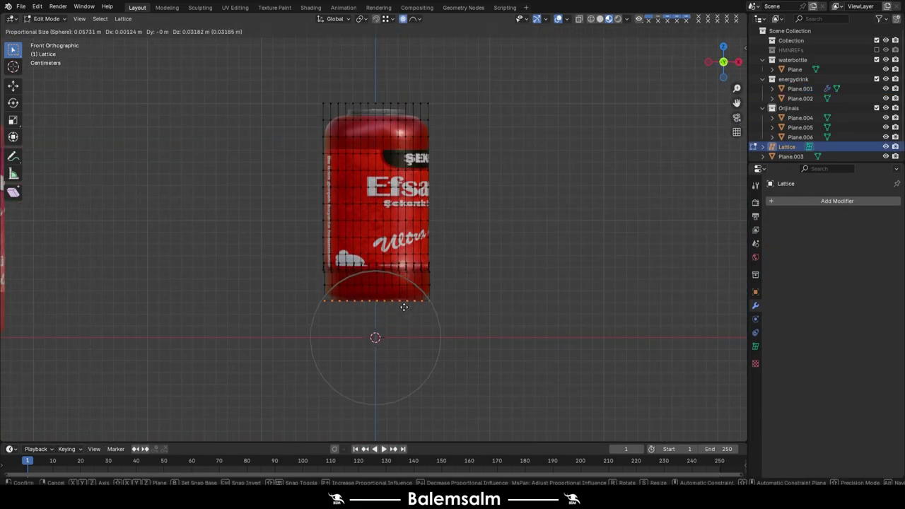
{"action": "left_click", "coordinate": [417, 326]}
{"action": "key", "text": "g"}
{"action": "left_click", "coordinate": [285, 229]}
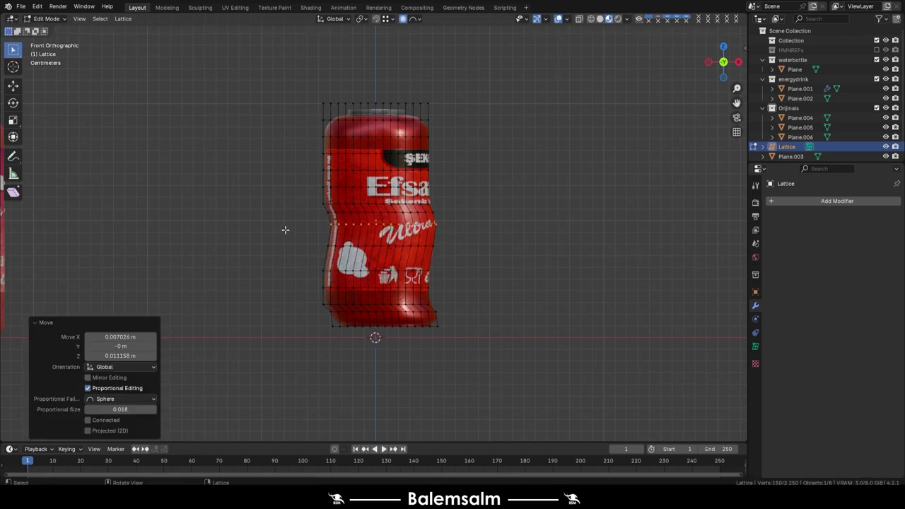
{"action": "key", "text": "g"}
{"action": "left_click", "coordinate": [291, 183]}
- Push the top lattice row down and raise the lower rows twice to crumple the can
{"action": "left_click_drag", "start_coordinate": [283, 89], "coordinate": [492, 161]}
{"action": "key", "text": "g"}
{"action": "scroll", "coordinate": [302, 165], "scroll_direction": "down", "scroll_amount": 5}
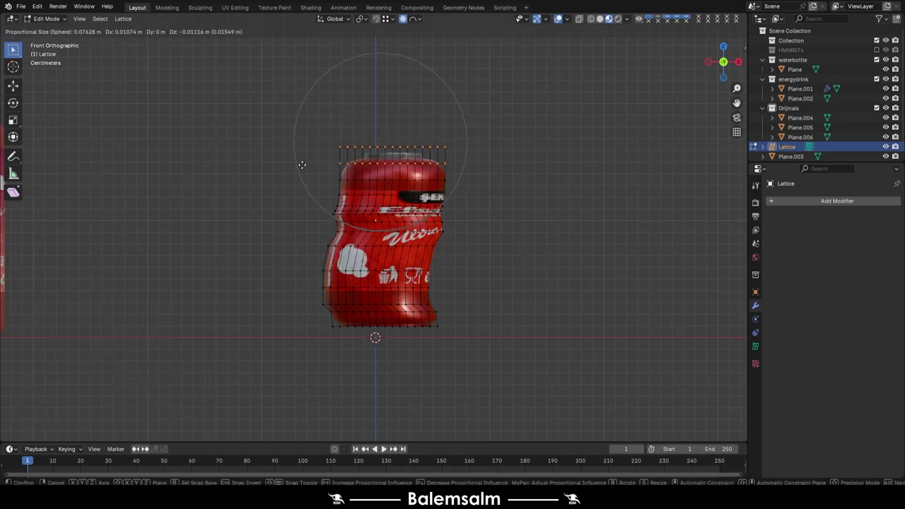
{"action": "left_click", "coordinate": [432, 171]}
{"action": "left_click_drag", "start_coordinate": [457, 260], "coordinate": [305, 323]}
{"action": "key", "text": "g"}
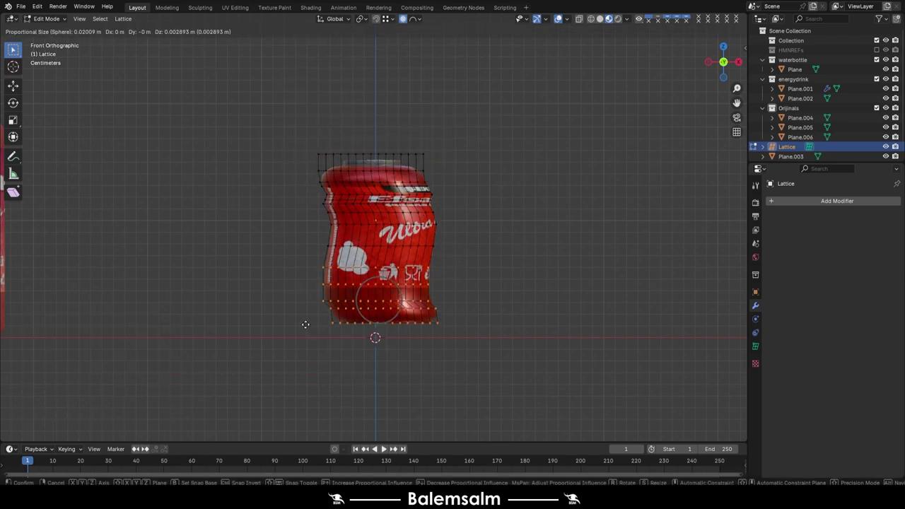
{"action": "left_click", "coordinate": [333, 307]}
{"action": "key", "text": "g"}
{"action": "left_click", "coordinate": [453, 251]}
- Select all lattice points, squash the can vertically to 0.671 and return to Object Mode
{"action": "key", "text": "g"}
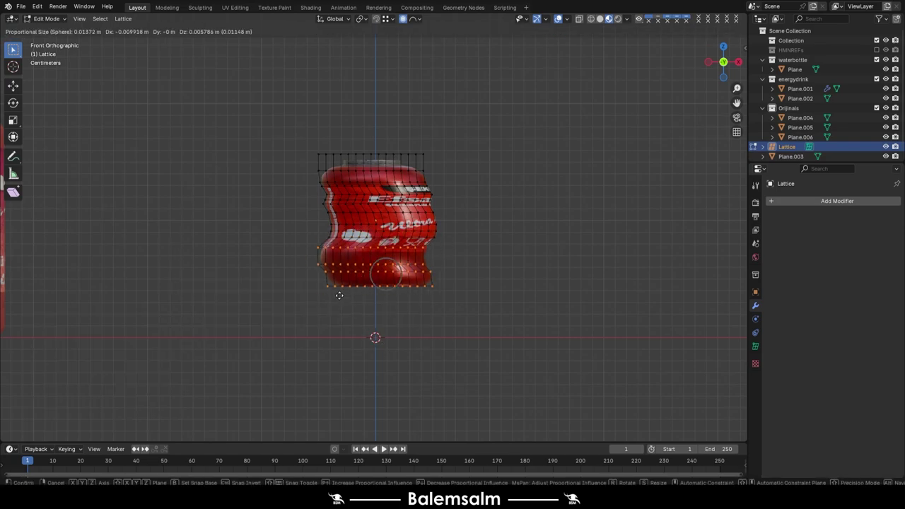
{"action": "left_click", "coordinate": [433, 326]}
{"action": "key", "text": "a"}
{"action": "key", "text": "s"}
{"action": "left_click", "coordinate": [402, 293]}
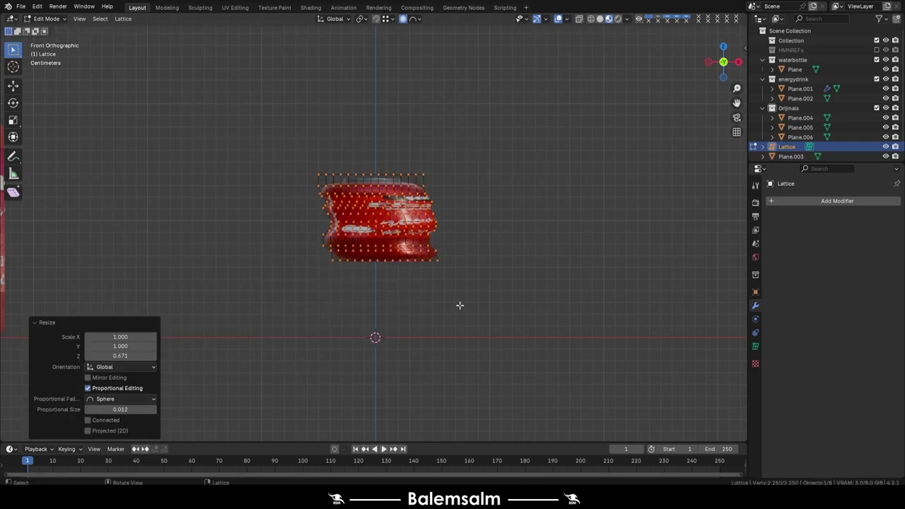
{"action": "key", "text": "Tab"}
{"action": "middle_click_drag", "start_coordinate": [443, 269], "coordinate": [490, 139]}
- Delete the lattice from the crushed can and switch to rendered shading
{"action": "scroll", "coordinate": [490, 139], "scroll_direction": "up", "scroll_amount": 3}
{"action": "left_click", "coordinate": [424, 251]}
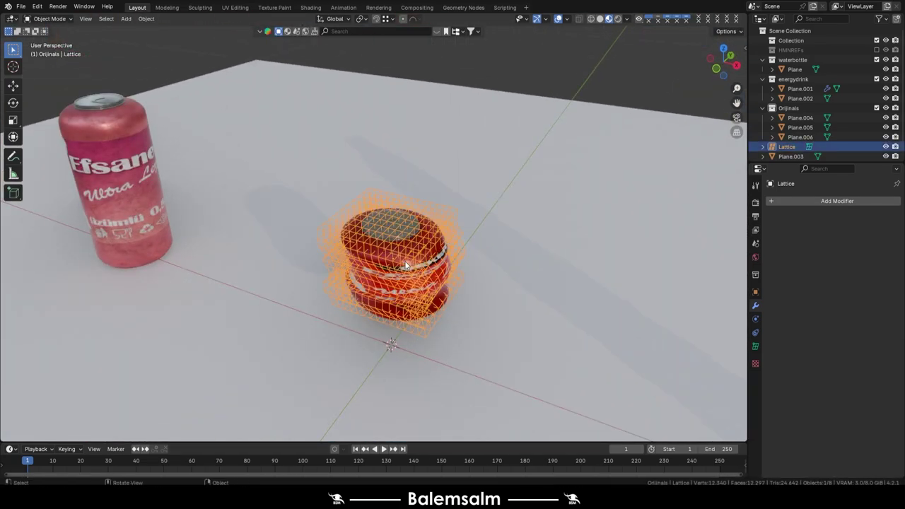
{"action": "key", "text": "x"}
{"action": "left_click", "coordinate": [440, 256]}
{"action": "middle_click_drag", "start_coordinate": [440, 257], "coordinate": [433, 210]}
{"action": "key", "text": "z"}
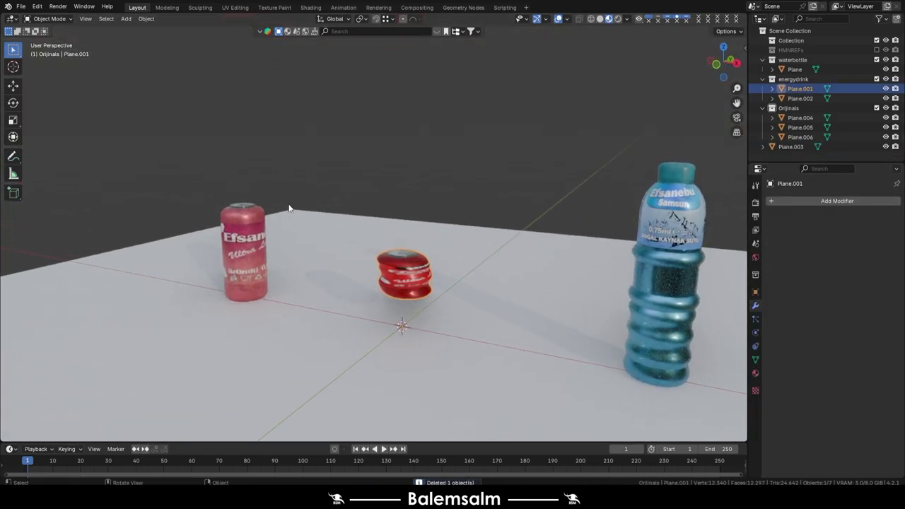
- Lift the crushed red can about 0.065 m in Z onto the floor
{"action": "middle_click_drag", "start_coordinate": [294, 210], "coordinate": [460, 278]}
{"action": "scroll", "coordinate": [460, 278], "scroll_direction": "up", "scroll_amount": 3}
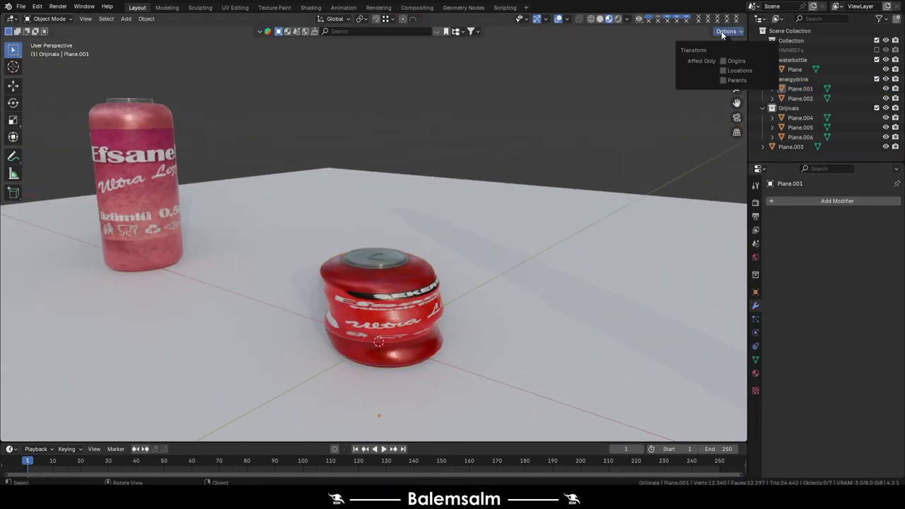
{"action": "left_click", "coordinate": [440, 329]}
{"action": "left_click", "coordinate": [431, 367]}
{"action": "middle_click_drag", "start_coordinate": [431, 367], "coordinate": [787, 23]}
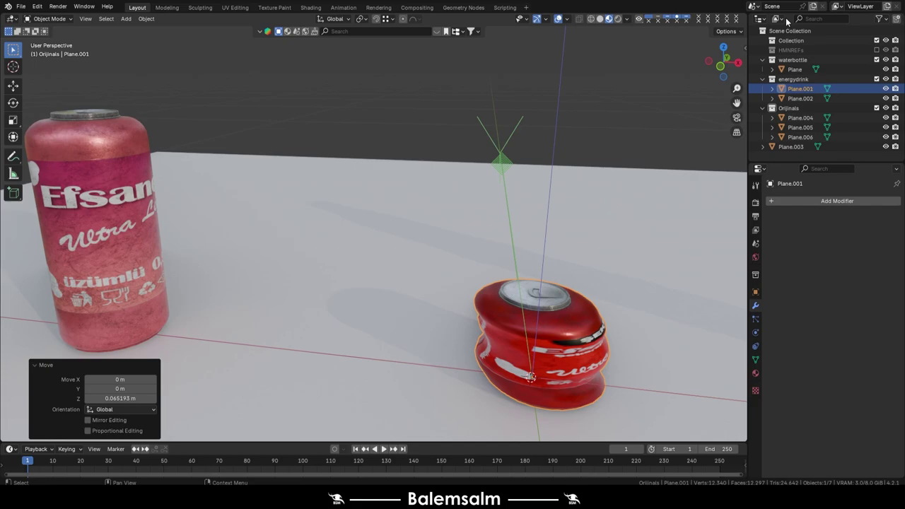
{"action": "middle_click_drag", "start_coordinate": [395, 227], "coordinate": [478, 192]}
{"action": "scroll", "coordinate": [489, 310], "scroll_direction": "up", "scroll_amount": 4}
- Save the blend file with Ctrl+S
{"action": "key", "text": "ctrl+s"}
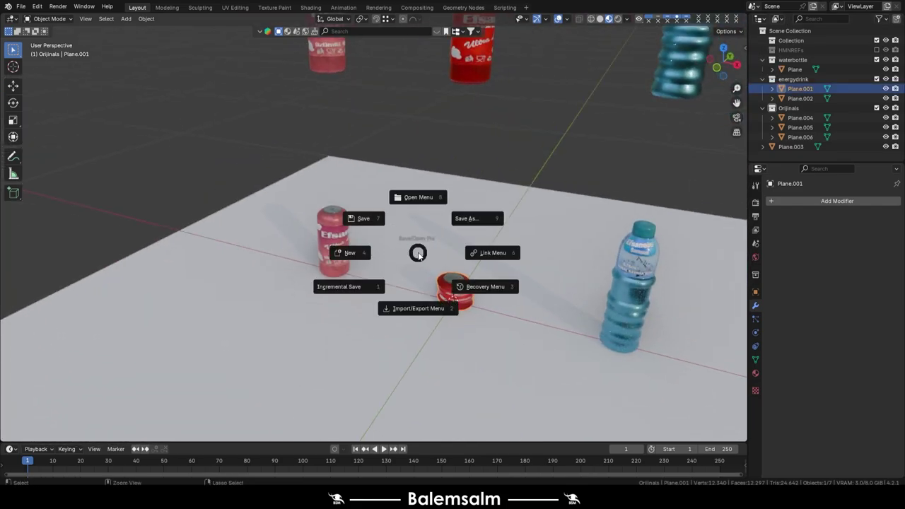
{"action": "key", "text": "Escape"}
{"action": "key", "text": "KP_1"}
- Add a lattice, scale it to 0.176 and place it over the pink can
{"action": "key", "text": "shift+a"}
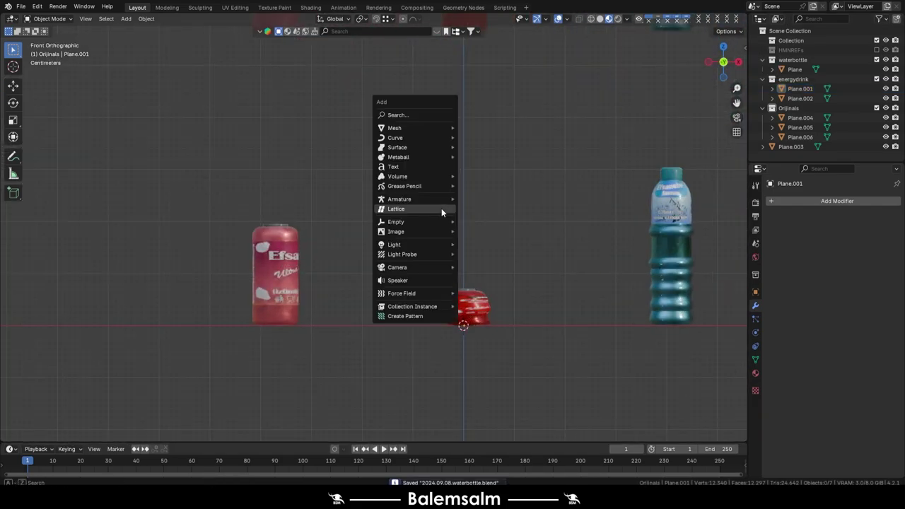
{"action": "left_click", "coordinate": [441, 208]}
{"action": "key", "text": "s"}
{"action": "left_click", "coordinate": [592, 351]}
{"action": "scroll", "coordinate": [592, 351], "scroll_direction": "up", "scroll_amount": 2}
{"action": "key", "text": "g"}
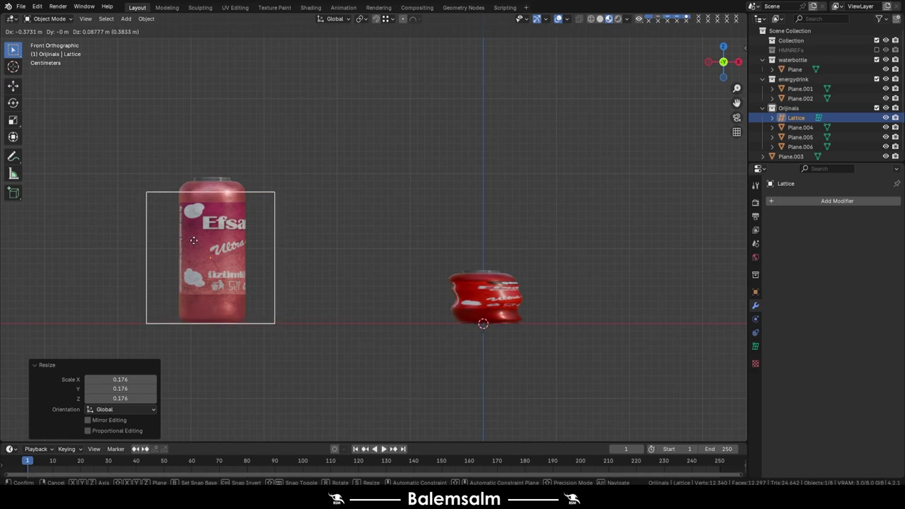
{"action": "left_click", "coordinate": [193, 240]}
- Narrow the lattice around the pink can in Edit Mode and shift it along X
{"action": "key", "text": "Tab"}
{"action": "scroll", "coordinate": [193, 241], "scroll_direction": "up", "scroll_amount": 3}
{"action": "left_click", "coordinate": [322, 293]}
{"action": "key", "text": "Tab"}
{"action": "key", "text": "g"}
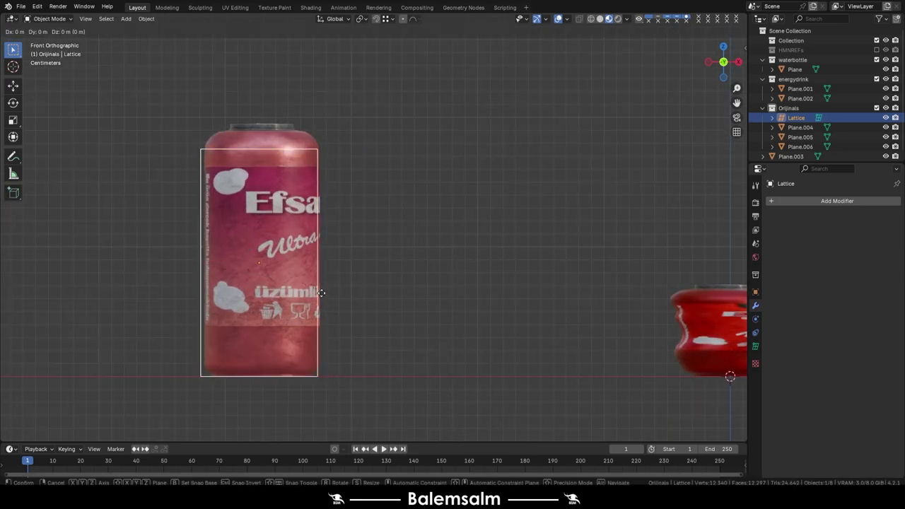
{"action": "left_click", "coordinate": [346, 298]}
{"action": "key", "text": "Tab"}
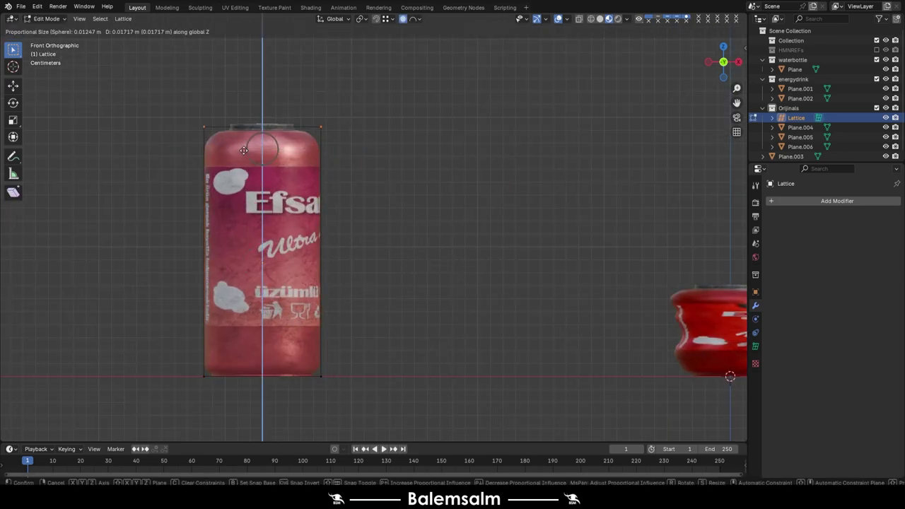
{"action": "left_click", "coordinate": [243, 150]}
{"action": "key", "text": "Tab"}
- From top view, scale the lattice to the can's width, then duplicate it
{"action": "key", "text": "grave"}
{"action": "left_click", "coordinate": [380, 129]}
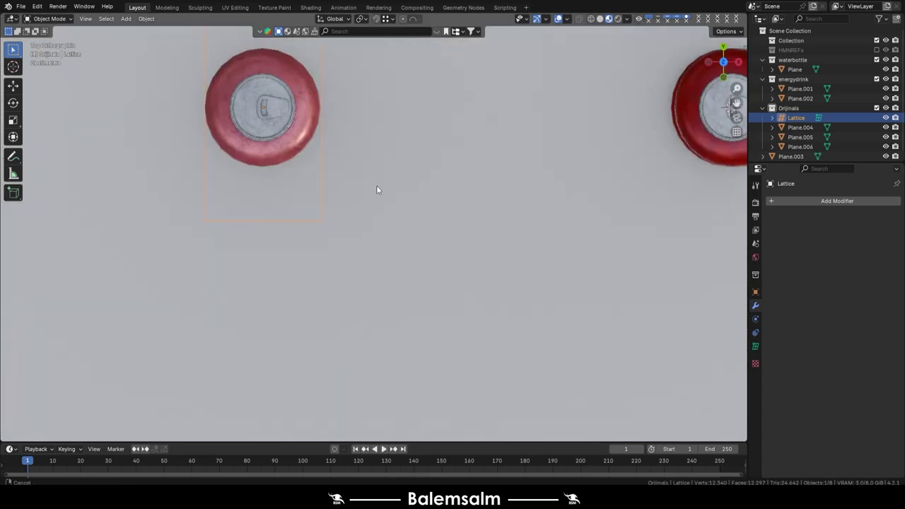
{"action": "middle_click_drag", "start_coordinate": [377, 190], "coordinate": [442, 347], "text": "shift"}
{"action": "key", "text": "a"}
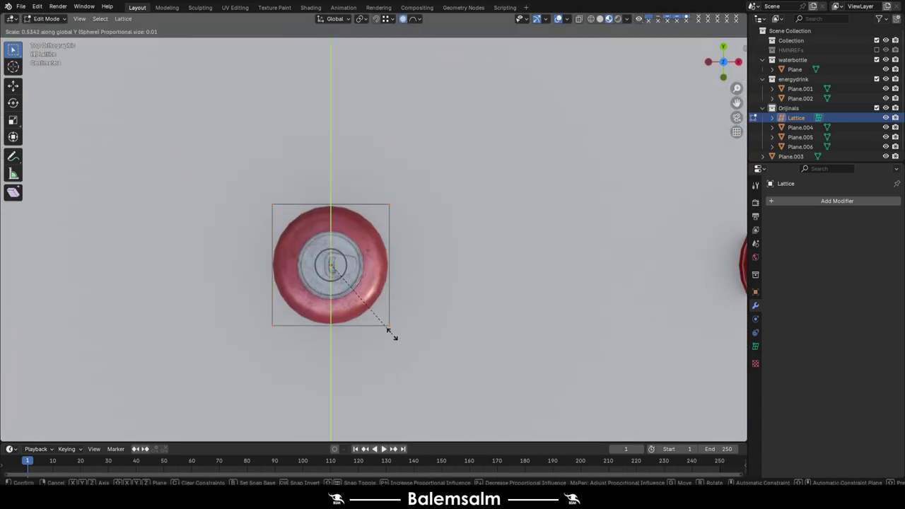
{"action": "left_click", "coordinate": [391, 332]}
{"action": "key", "text": "Tab"}
{"action": "mouse_move", "coordinate": [391, 333]}
{"action": "middle_mouse_down"}
{"action": "mouse_move", "coordinate": [401, 255]}
{"action": "mouse_move", "coordinate": [299, 152]}
{"action": "middle_mouse_up"}
{"action": "key", "text": "KP_1"}
{"action": "key", "text": "shift+d"}
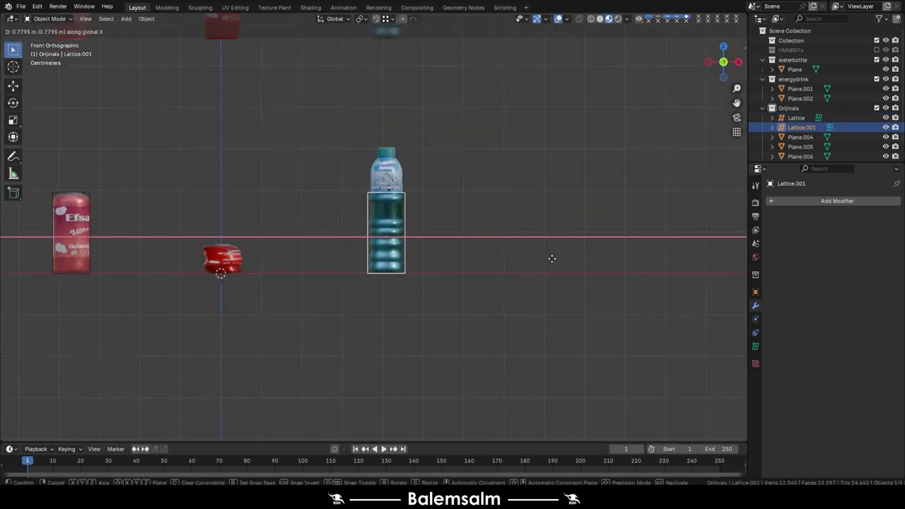
- Place the lattice copy around the water bottle and check it from top view
{"action": "left_click", "coordinate": [551, 259]}
{"action": "key", "text": "KP_Decimal"}
{"action": "key", "text": "Tab"}
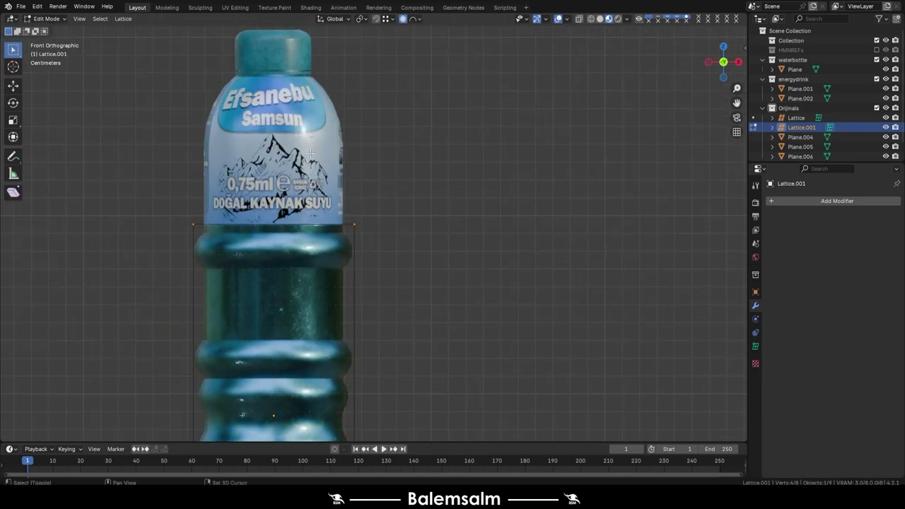
{"action": "scroll", "coordinate": [310, 154], "scroll_direction": "down", "scroll_amount": 3}
{"action": "key", "text": "Tab"}
{"action": "scroll", "coordinate": [306, 120], "scroll_direction": "down", "scroll_amount": 3}
{"action": "middle_click_drag", "start_coordinate": [306, 121], "coordinate": [404, 283]}
{"action": "key", "text": "grave"}
{"action": "left_click", "coordinate": [399, 225]}
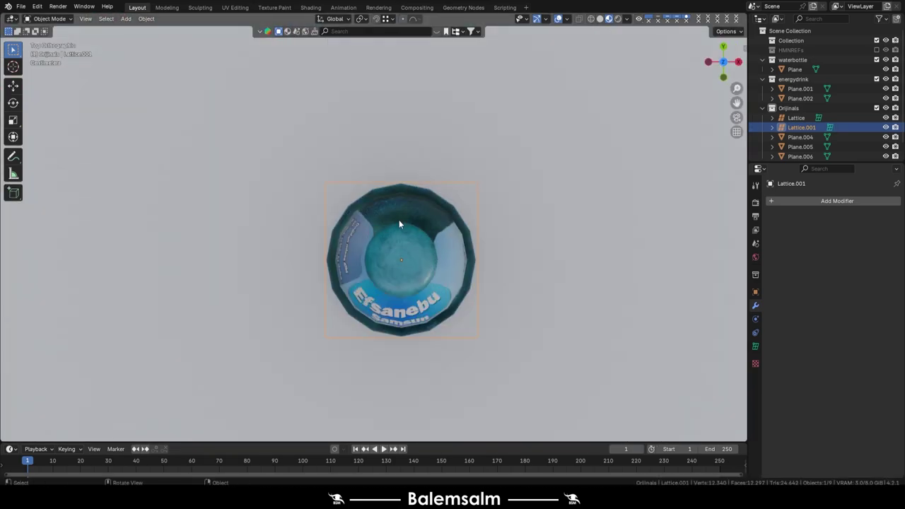
{"action": "middle_click_drag", "start_coordinate": [399, 224], "coordinate": [393, 275]}
{"action": "scroll", "coordinate": [393, 276], "scroll_direction": "down", "scroll_amount": 5}
{"action": "scroll", "coordinate": [393, 275], "scroll_direction": "up", "scroll_amount": 5}
{"action": "scroll", "coordinate": [319, 209], "scroll_direction": "up", "scroll_amount": 3}
- Set the pink can lattice's U/V/W resolution to 15 and target the bottle's Mesh Deform at Plane.002
{"action": "left_click", "coordinate": [319, 209]}
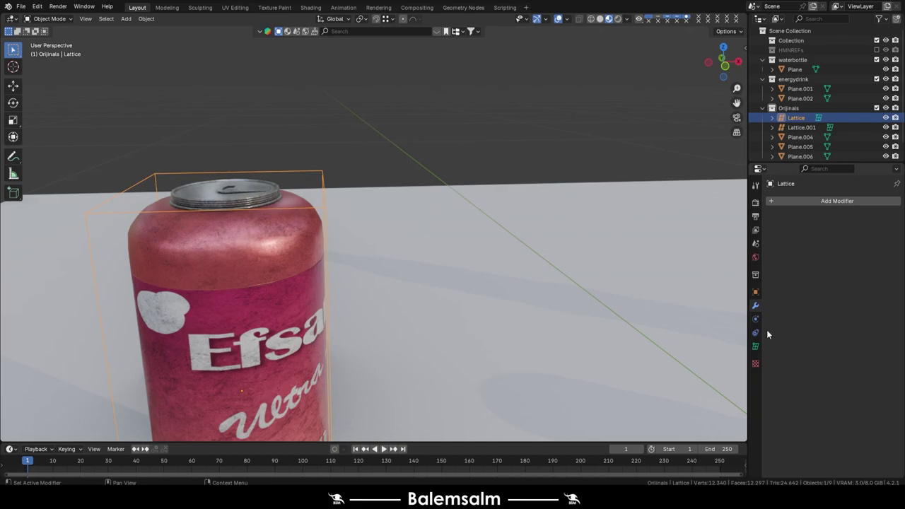
{"action": "left_click", "coordinate": [756, 345]}
{"action": "left_click", "coordinate": [854, 231]}
{"action": "scroll", "coordinate": [253, 226], "scroll_direction": "down", "scroll_amount": 3}
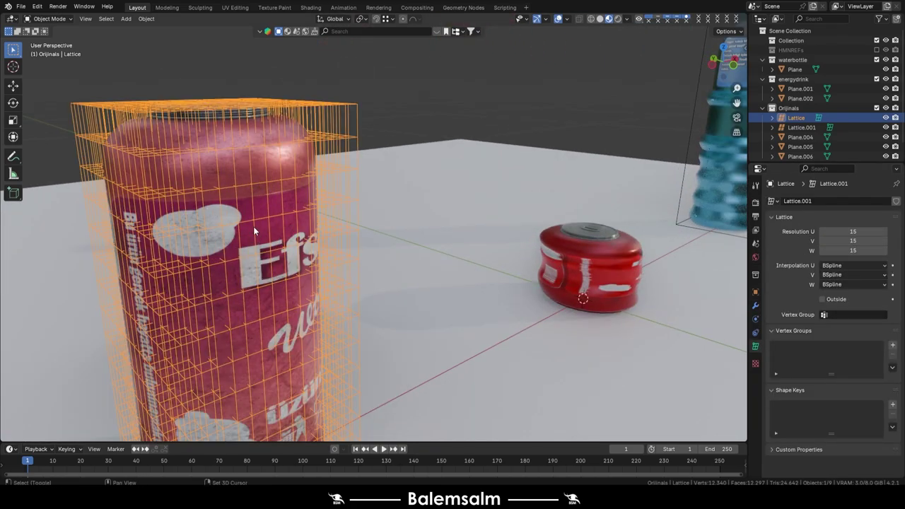
{"action": "middle_click_drag", "start_coordinate": [253, 226], "coordinate": [396, 269]}
{"action": "left_click", "coordinate": [850, 253]}
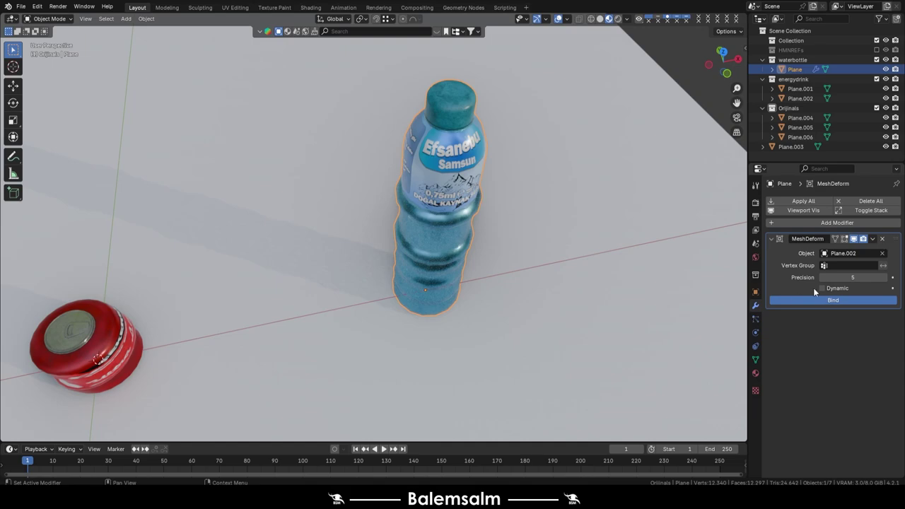
- Add a Simple Deform modifier to the bottle and bend it to about -153°
{"action": "left_click", "coordinate": [837, 201]}
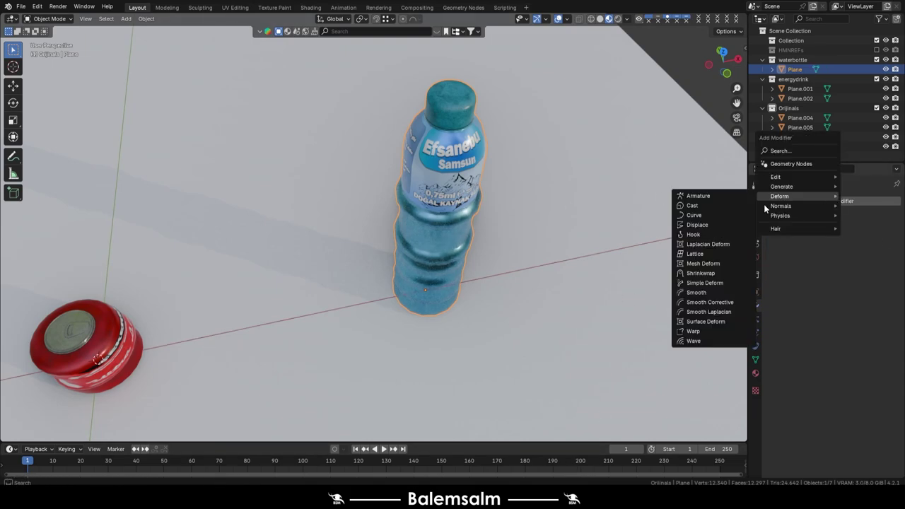
{"action": "left_click", "coordinate": [714, 281]}
{"action": "middle_click_drag", "start_coordinate": [714, 283], "coordinate": [478, 165]}
{"action": "left_click", "coordinate": [880, 254]}
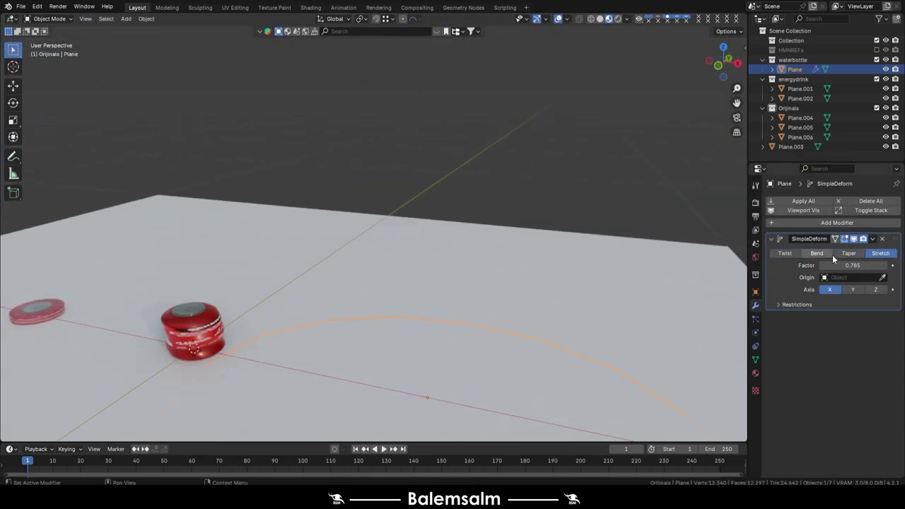
{"action": "left_click_drag", "start_coordinate": [853, 265], "coordinate": [870, 265]}
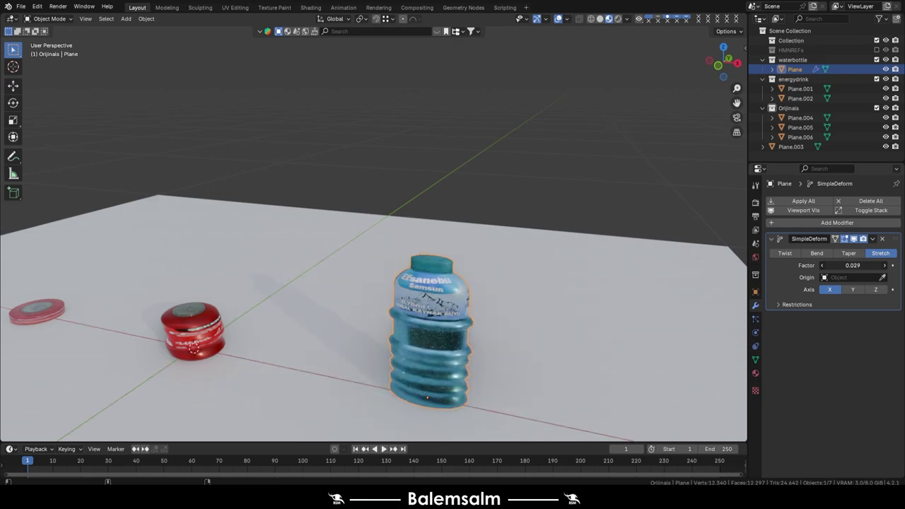
{"action": "left_click", "coordinate": [817, 253]}
{"action": "left_click_drag", "start_coordinate": [854, 266], "coordinate": [834, 265]}
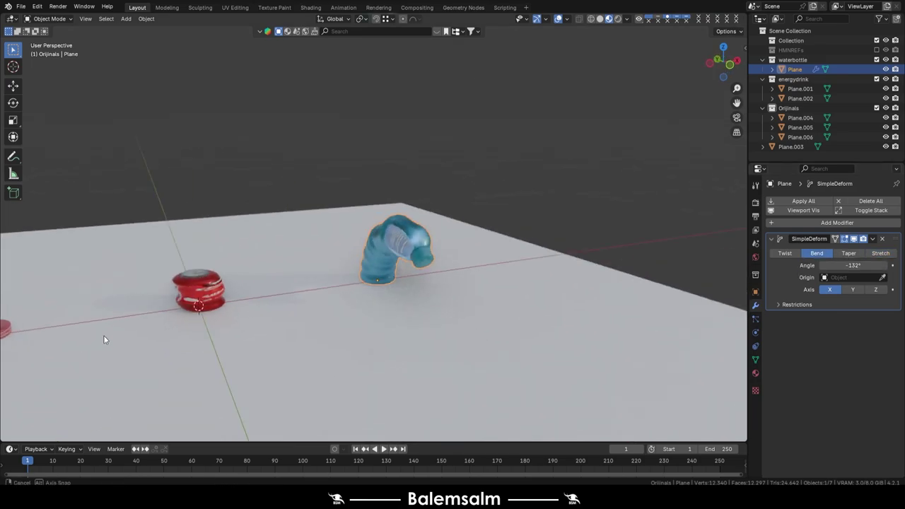
{"action": "scroll", "coordinate": [549, 319], "scroll_direction": "up", "scroll_amount": 5}
{"action": "middle_click_drag", "start_coordinate": [550, 319], "coordinate": [852, 292]}
{"action": "left_click_drag", "start_coordinate": [853, 266], "coordinate": [834, 265]}
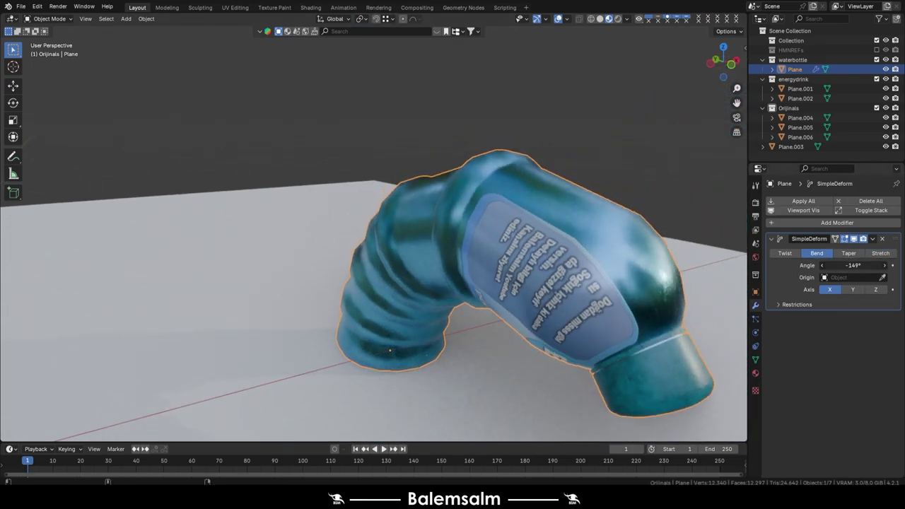
{"action": "middle_click_drag", "start_coordinate": [425, 282], "coordinate": [495, 269]}
- Add a second Simple Deform modifier in Taper mode with factor -0.330
{"action": "left_click", "coordinate": [811, 224]}
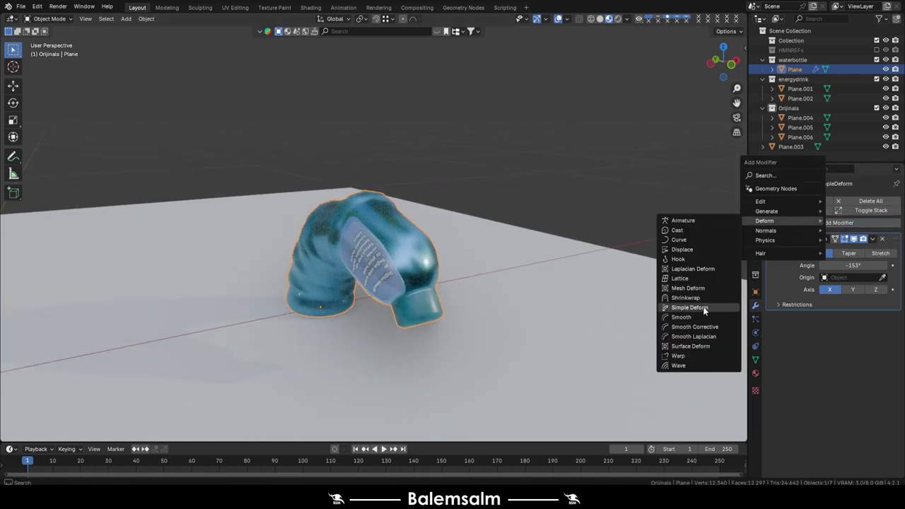
{"action": "left_click", "coordinate": [689, 308]}
{"action": "left_click", "coordinate": [881, 332]}
{"action": "left_click", "coordinate": [849, 332]}
{"action": "left_click_drag", "start_coordinate": [853, 343], "coordinate": [835, 344]}
{"action": "mouse_move", "coordinate": [216, 196]}
{"action": "middle_mouse_down"}
{"action": "mouse_move", "coordinate": [458, 228]}
{"action": "mouse_move", "coordinate": [351, 334]}
{"action": "middle_mouse_up"}
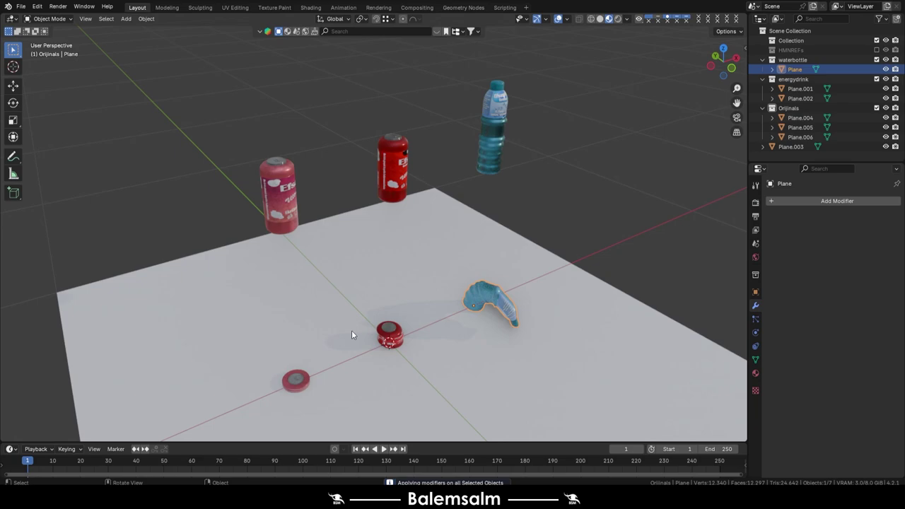
- Confirm the bent bottle's tilt and lower the original cans and bottle in Z onto the plane
{"action": "left_click", "coordinate": [446, 341]}
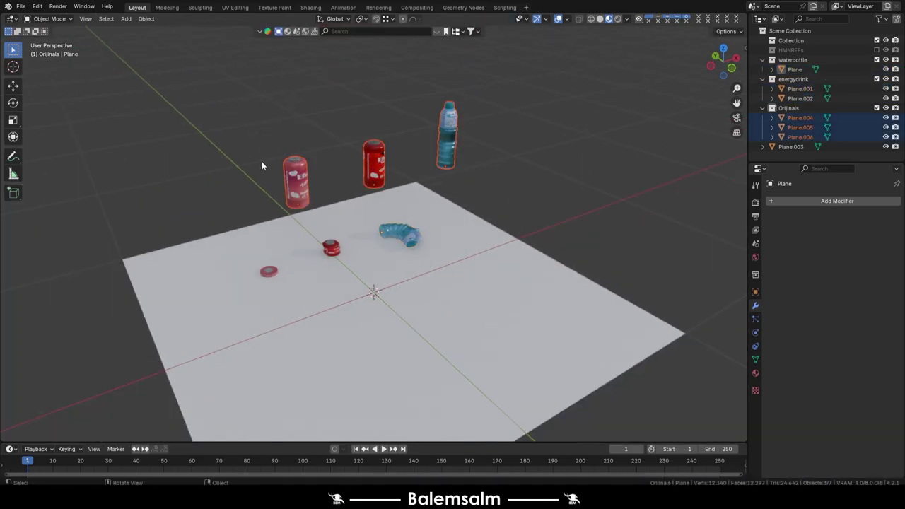
{"action": "key", "text": "KP_1"}
{"action": "key", "text": "g"}
{"action": "key", "text": "z"}
{"action": "key", "text": "Return"}
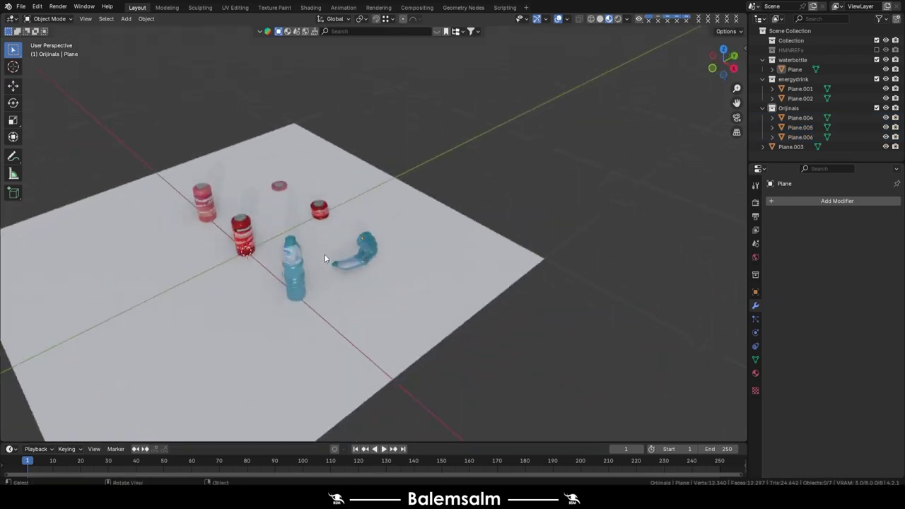
- Move the deformed pieces into a new 'Deformed' collection; delete empty collections and the mocap figure
{"action": "key", "text": "m"}
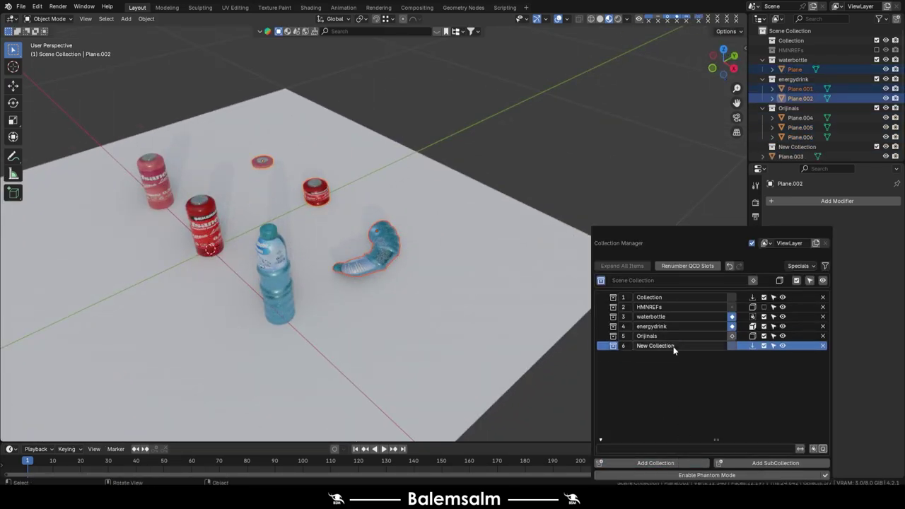
{"action": "left_click", "coordinate": [752, 346]}
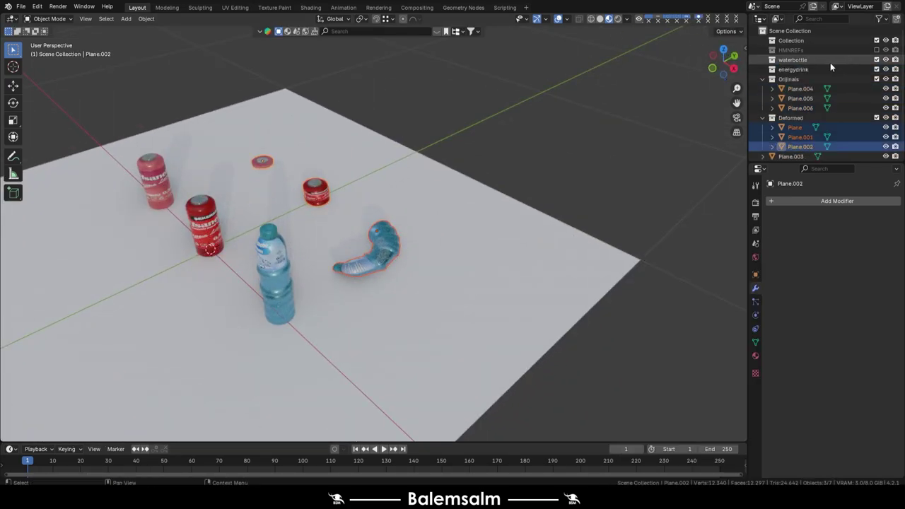
{"action": "left_click", "coordinate": [830, 59]}
{"action": "left_click", "coordinate": [830, 70], "text": "ctrl"}
{"action": "key", "text": "Delete"}
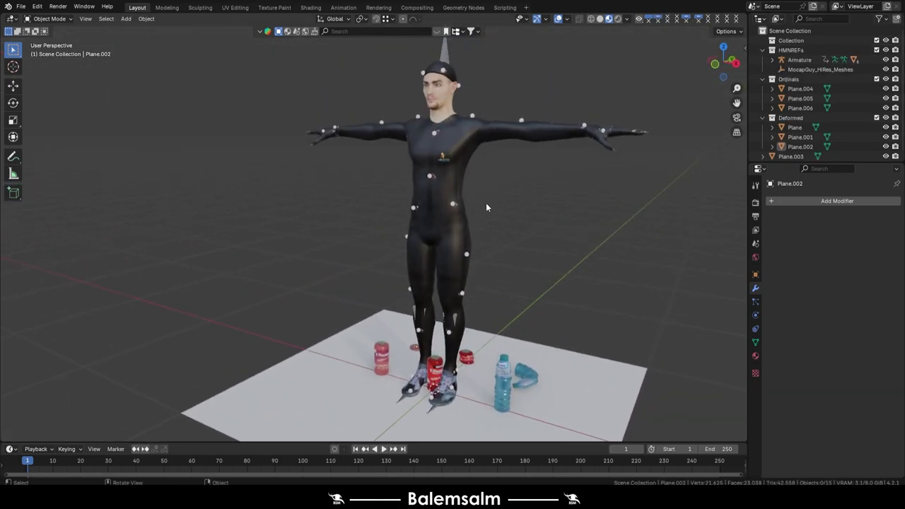
{"action": "left_click", "coordinate": [791, 51]}
- Purge all unused data-blocks and save the blend file
{"action": "left_click", "coordinate": [21, 6]}
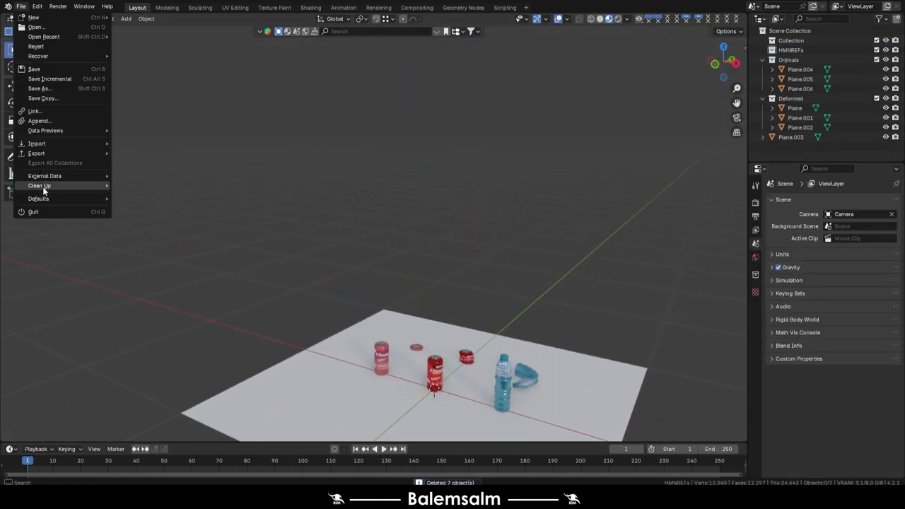
{"action": "left_click", "coordinate": [99, 189]}
{"action": "left_click", "coordinate": [141, 241]}
{"action": "key", "text": "ctrl+s"}
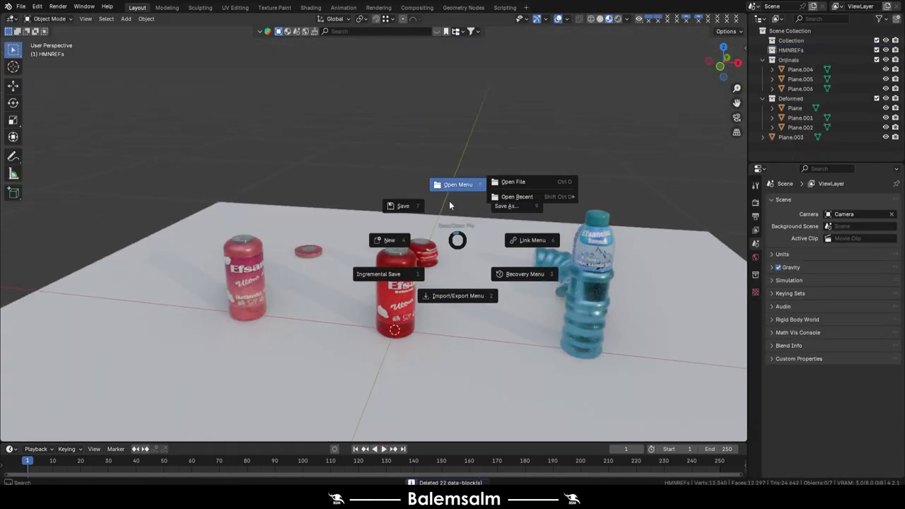
{"action": "scroll", "coordinate": [415, 225], "scroll_direction": "down", "scroll_amount": 3}
{"action": "left_click", "coordinate": [616, 19]}
- Light the world with a Nishita Sky Texture and rotate the sun to about -154°
{"action": "scroll", "coordinate": [509, 246], "scroll_direction": "up", "scroll_amount": 5}
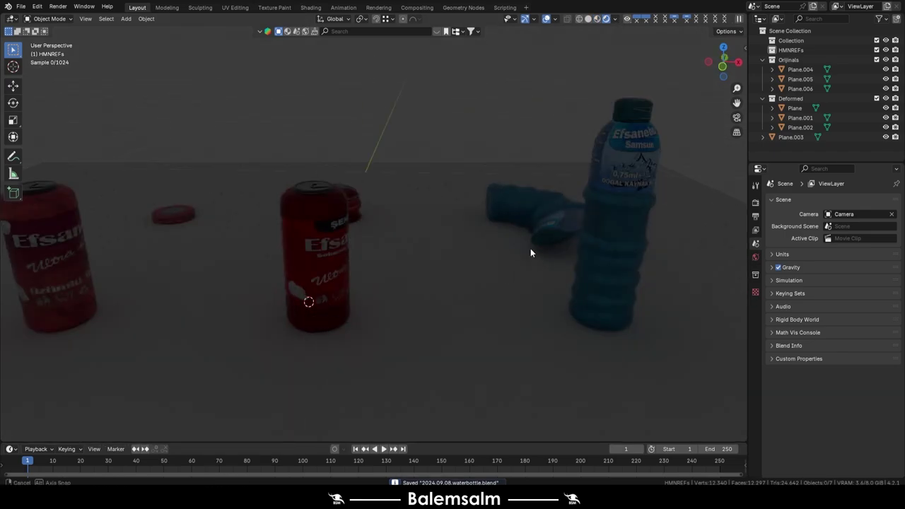
{"action": "left_click", "coordinate": [755, 256]}
{"action": "left_click", "coordinate": [824, 262]}
{"action": "left_click", "coordinate": [599, 369]}
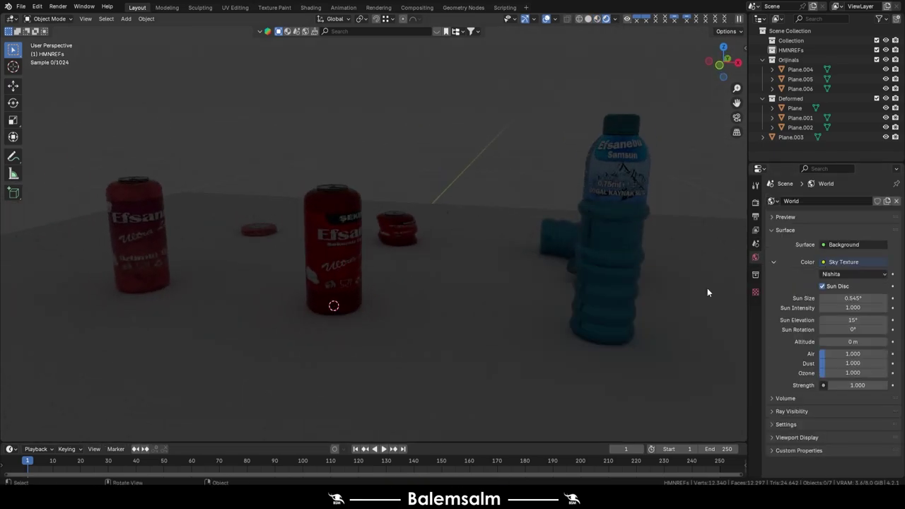
{"action": "left_click_drag", "start_coordinate": [853, 330], "coordinate": [799, 329]}
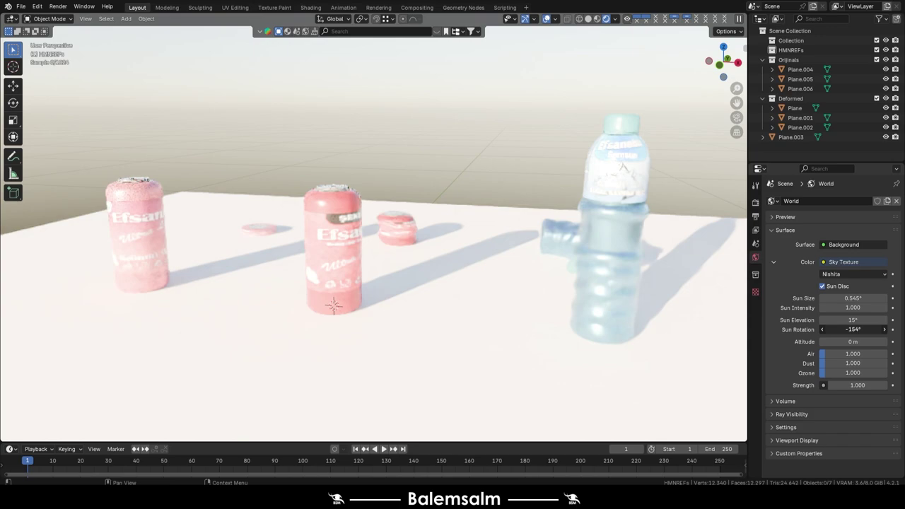
- Switch rendering to GPU Compute and lower the sun elevation to 0.6° for a sunset
{"action": "left_click", "coordinate": [756, 203]}
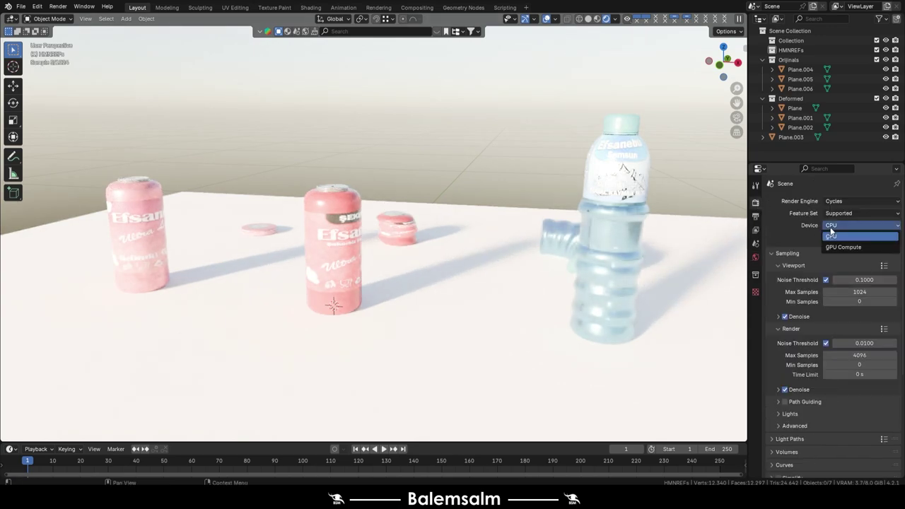
{"action": "middle_click_drag", "start_coordinate": [517, 221], "coordinate": [545, 233]}
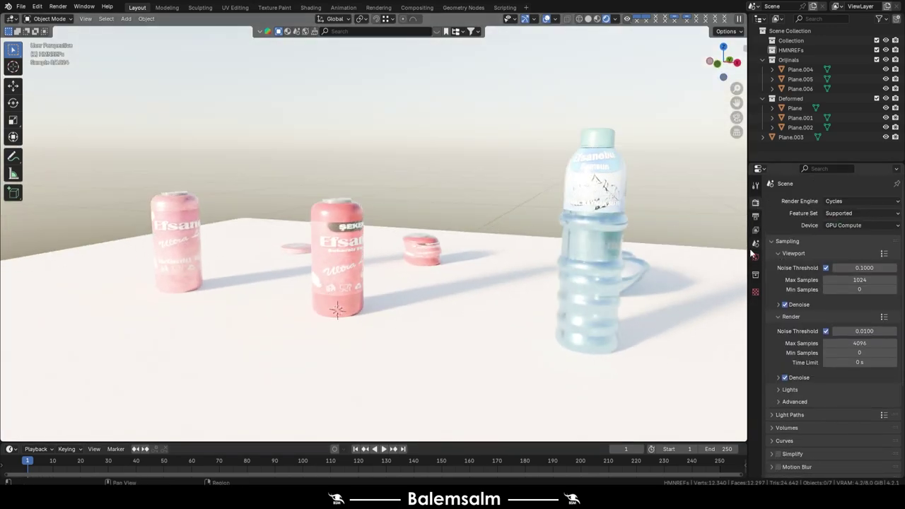
{"action": "left_click", "coordinate": [755, 257]}
{"action": "left_click_drag", "start_coordinate": [853, 319], "coordinate": [834, 319]}
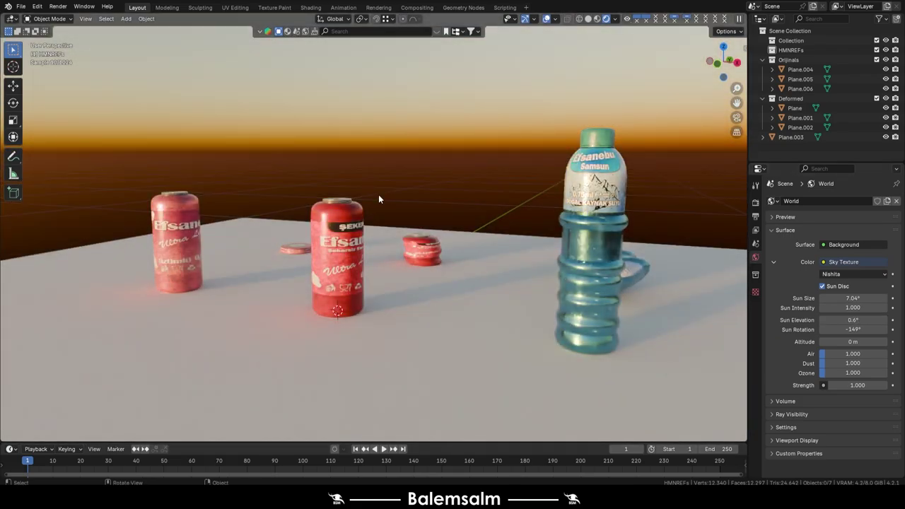
{"action": "mouse_move", "coordinate": [380, 199]}
{"action": "middle_mouse_down"}
{"action": "mouse_move", "coordinate": [300, 231]}
{"action": "mouse_move", "coordinate": [414, 256]}
{"action": "middle_mouse_up"}
{"action": "left_click", "coordinate": [599, 19]}
- Isolate the original water bottle in Local View and orbit around its label
{"action": "left_click", "coordinate": [445, 236]}
{"action": "key", "text": "KP_Divide"}
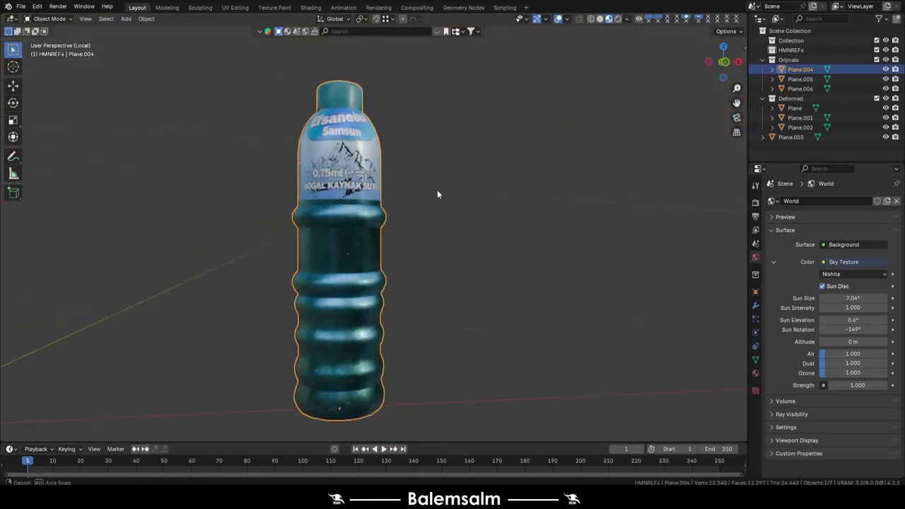
{"action": "scroll", "coordinate": [437, 189], "scroll_direction": "up", "scroll_amount": 5}
{"action": "mouse_move", "coordinate": [434, 198]}
{"action": "middle_mouse_down"}
{"action": "mouse_move", "coordinate": [372, 188]}
{"action": "mouse_move", "coordinate": [216, 282]}
{"action": "middle_mouse_up"}
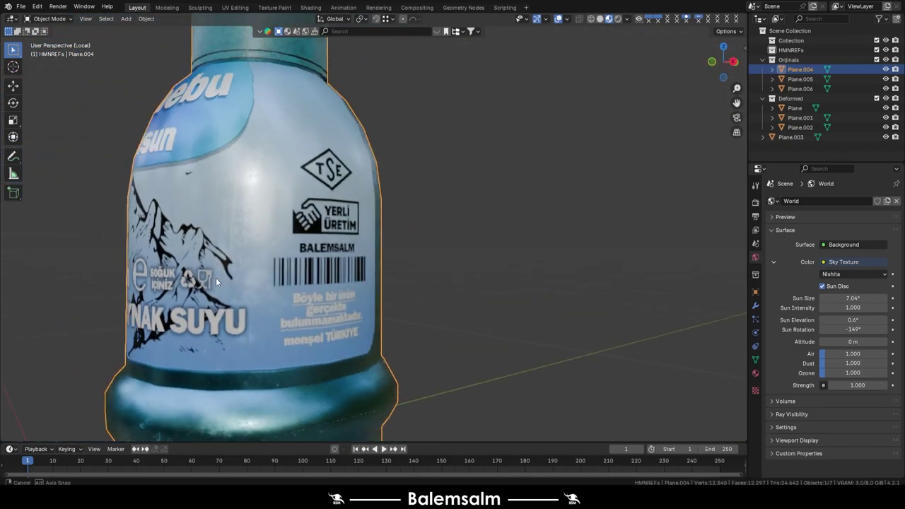
{"action": "key", "text": "KP_Divide"}
- Isolate the red original can in Local View and orbit around its label
{"action": "left_click", "coordinate": [192, 227]}
{"action": "key", "text": "KP_Divide"}
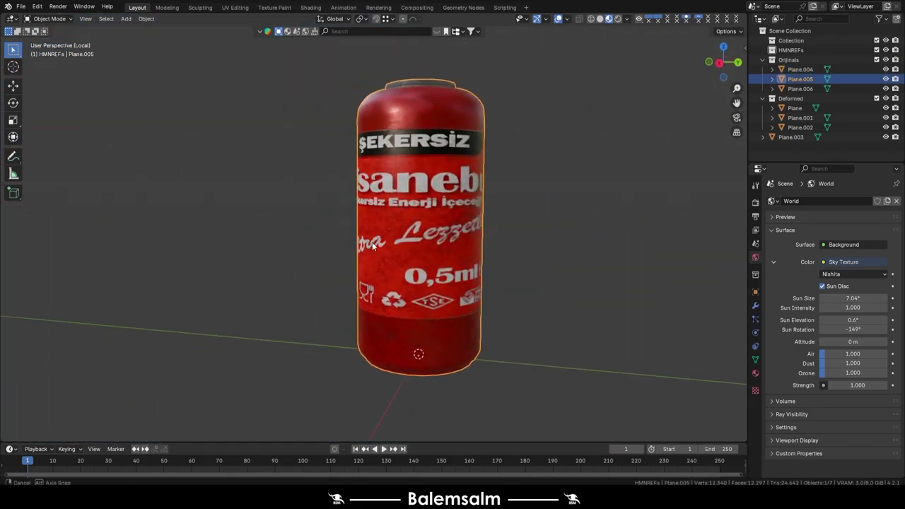
{"action": "scroll", "coordinate": [353, 226], "scroll_direction": "up", "scroll_amount": 5}
{"action": "mouse_move", "coordinate": [338, 208]}
{"action": "middle_mouse_down"}
{"action": "mouse_move", "coordinate": [396, 225]}
{"action": "mouse_move", "coordinate": [377, 264]}
{"action": "mouse_move", "coordinate": [240, 308]}
{"action": "middle_mouse_up"}
{"action": "scroll", "coordinate": [396, 225], "scroll_direction": "down", "scroll_amount": 5}
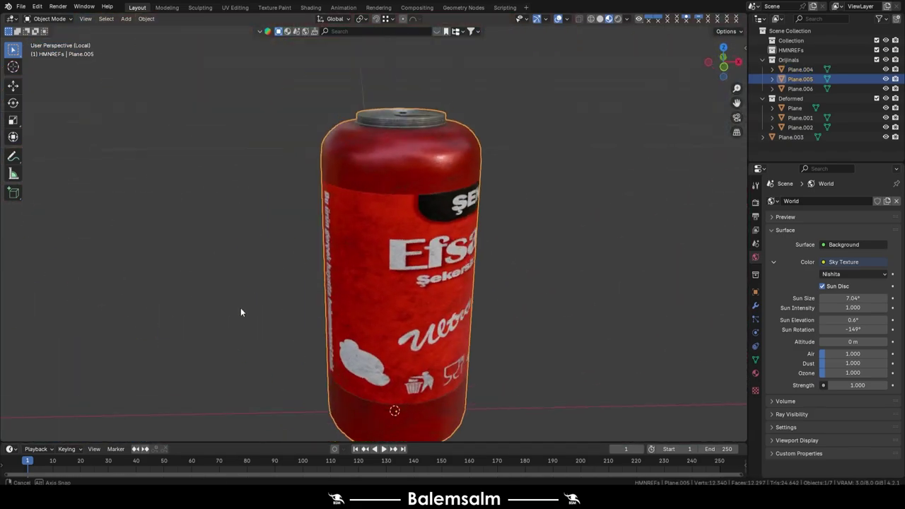
{"action": "key", "text": "KP_Divide"}
- Isolate the pink original can in Local View and orbit to see its back label
{"action": "left_click", "coordinate": [67, 184]}
{"action": "key", "text": "KP_Divide"}
{"action": "scroll", "coordinate": [372, 242], "scroll_direction": "up", "scroll_amount": 5}
{"action": "scroll", "coordinate": [440, 225], "scroll_direction": "down", "scroll_amount": 5}
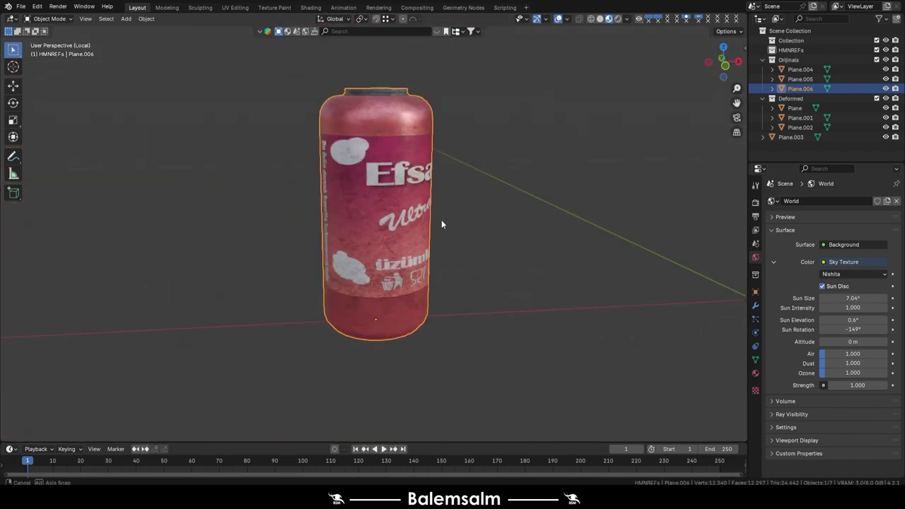
{"action": "mouse_move", "coordinate": [373, 186]}
{"action": "middle_mouse_down"}
{"action": "mouse_move", "coordinate": [146, 216]}
{"action": "mouse_move", "coordinate": [299, 259]}
{"action": "middle_mouse_up"}
{"action": "key", "text": "KP_Divide"}
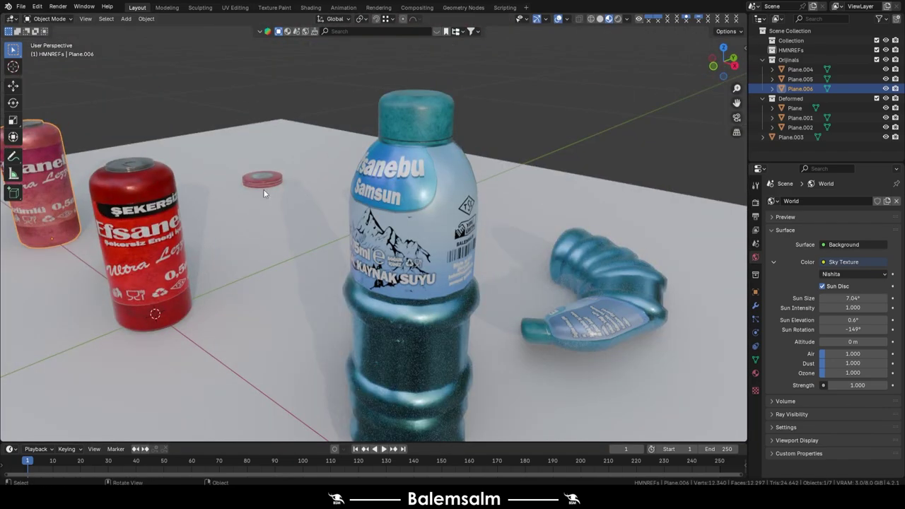
- Select the flattened red can, orbit around the crushed pieces, then deselect everything
{"action": "left_click", "coordinate": [262, 178]}
{"action": "scroll", "coordinate": [263, 177], "scroll_direction": "up", "scroll_amount": 3}
{"action": "middle_click_drag", "start_coordinate": [497, 250], "coordinate": [455, 253]}
{"action": "scroll", "coordinate": [455, 252], "scroll_direction": "down", "scroll_amount": 5}
{"action": "key", "text": "alt+a"}
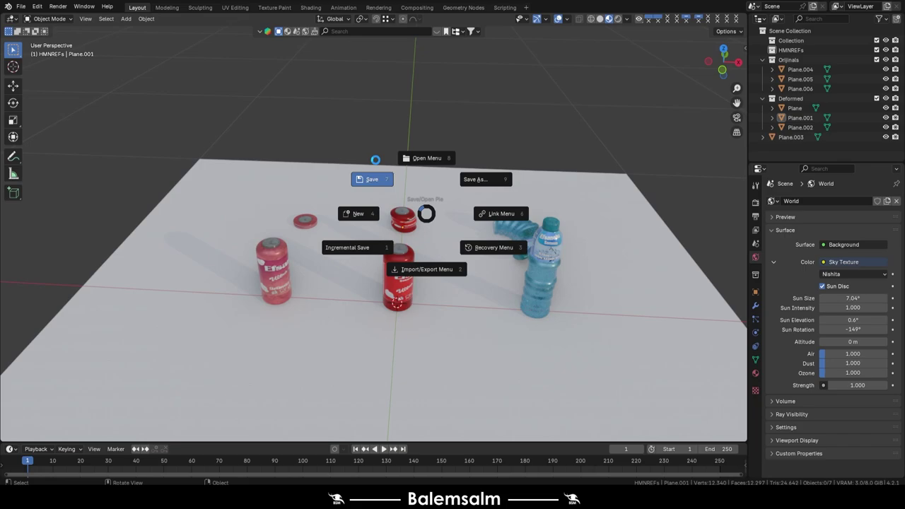